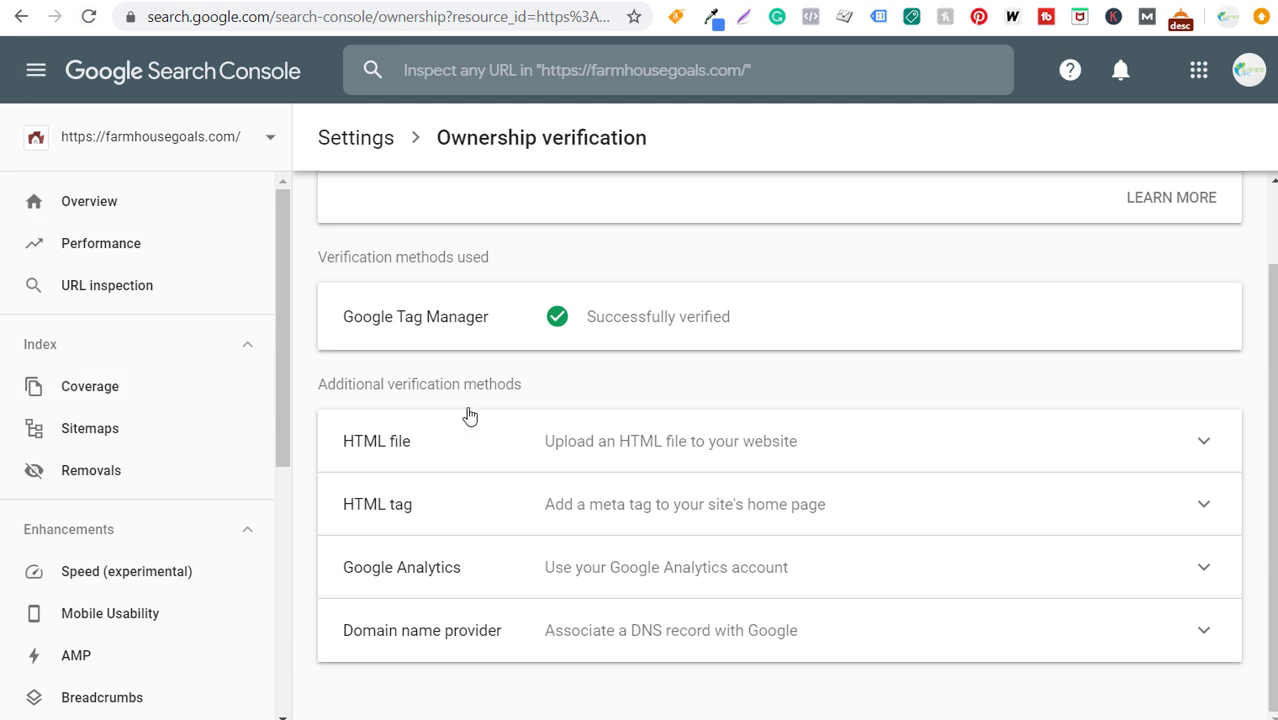
- View the list of available properties and the option to add a property
click(267, 142)
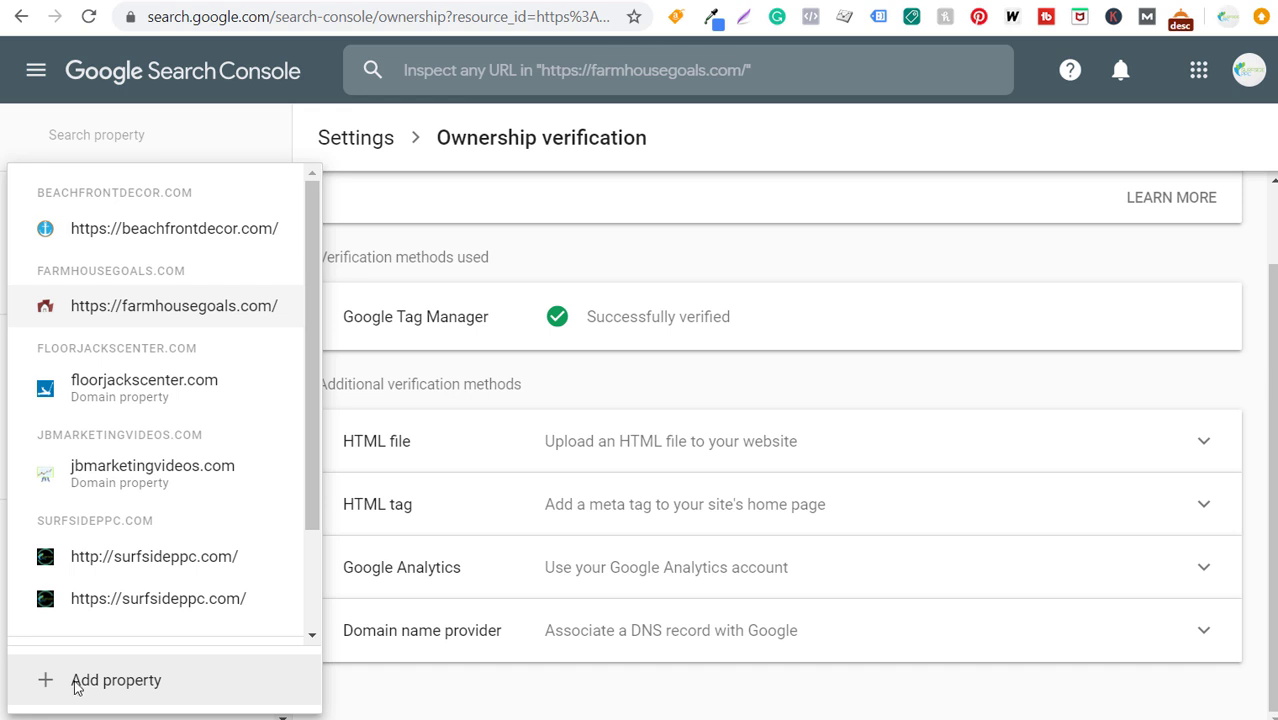
click(519, 252)
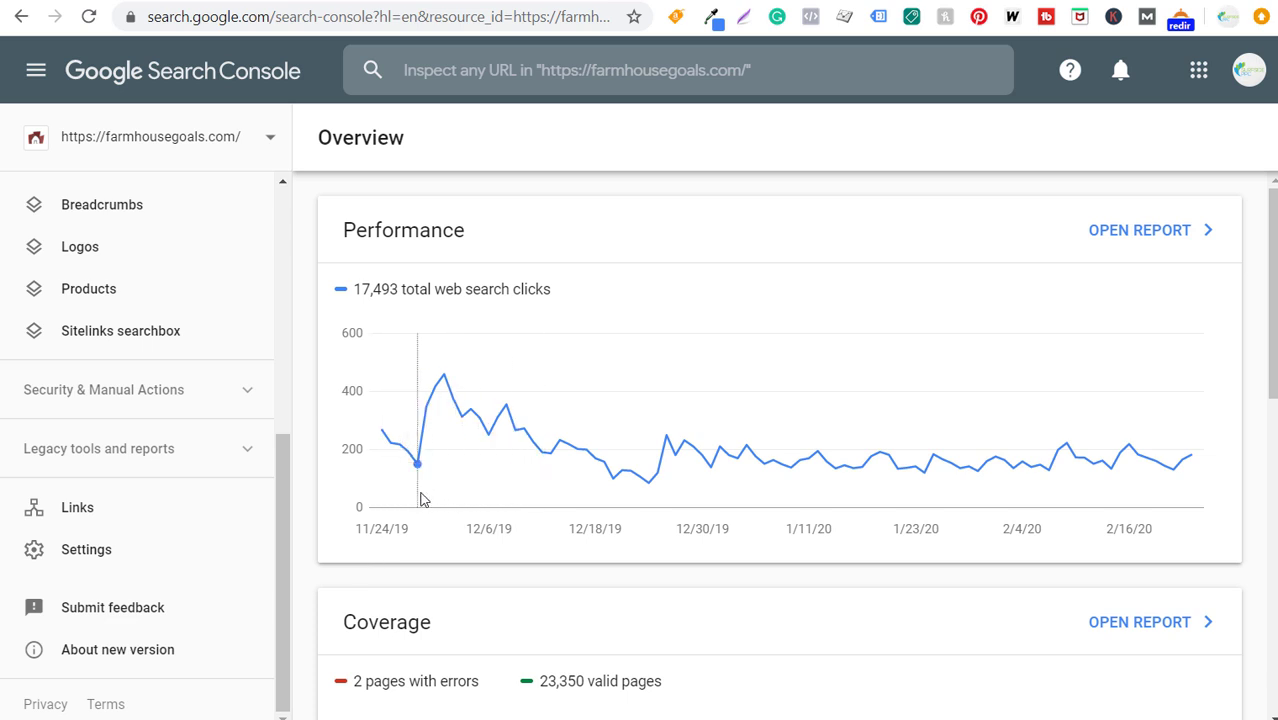
- Download the queries from the farmhousegoals.com Performance report for the last 3 months as a CSV file
mouse_move(390, 443)
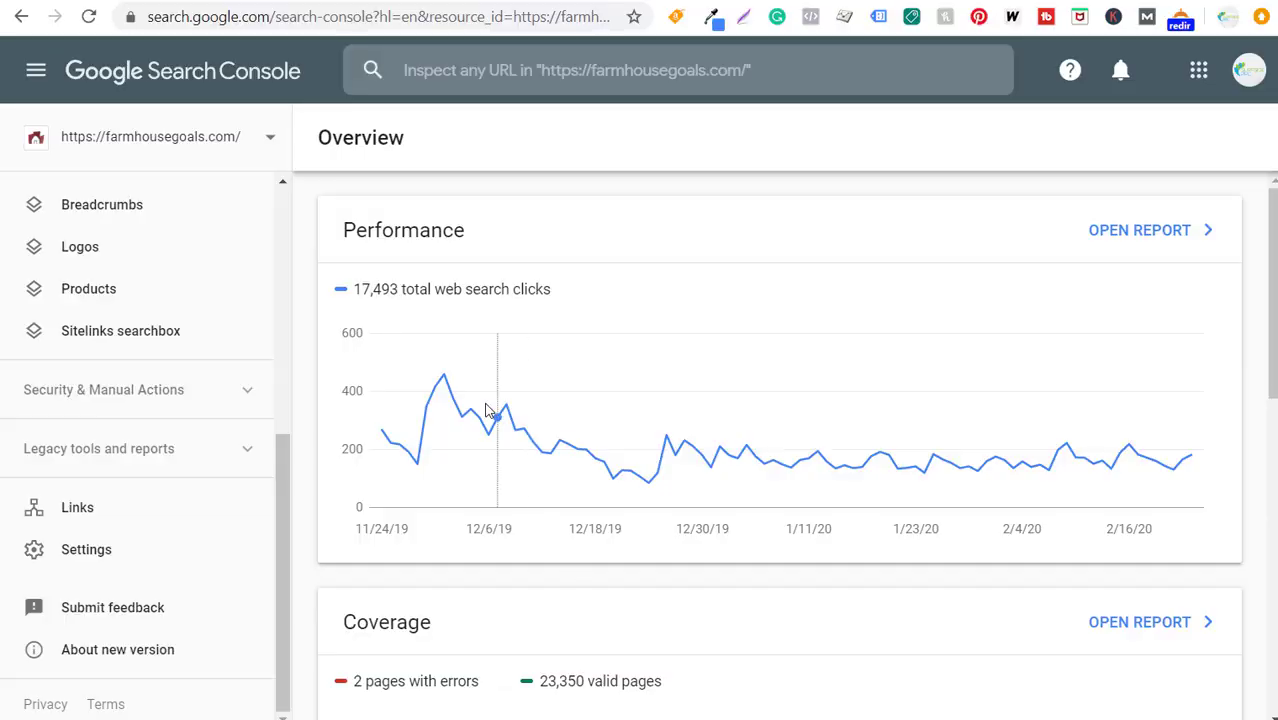
drag(285, 485, 348, 240)
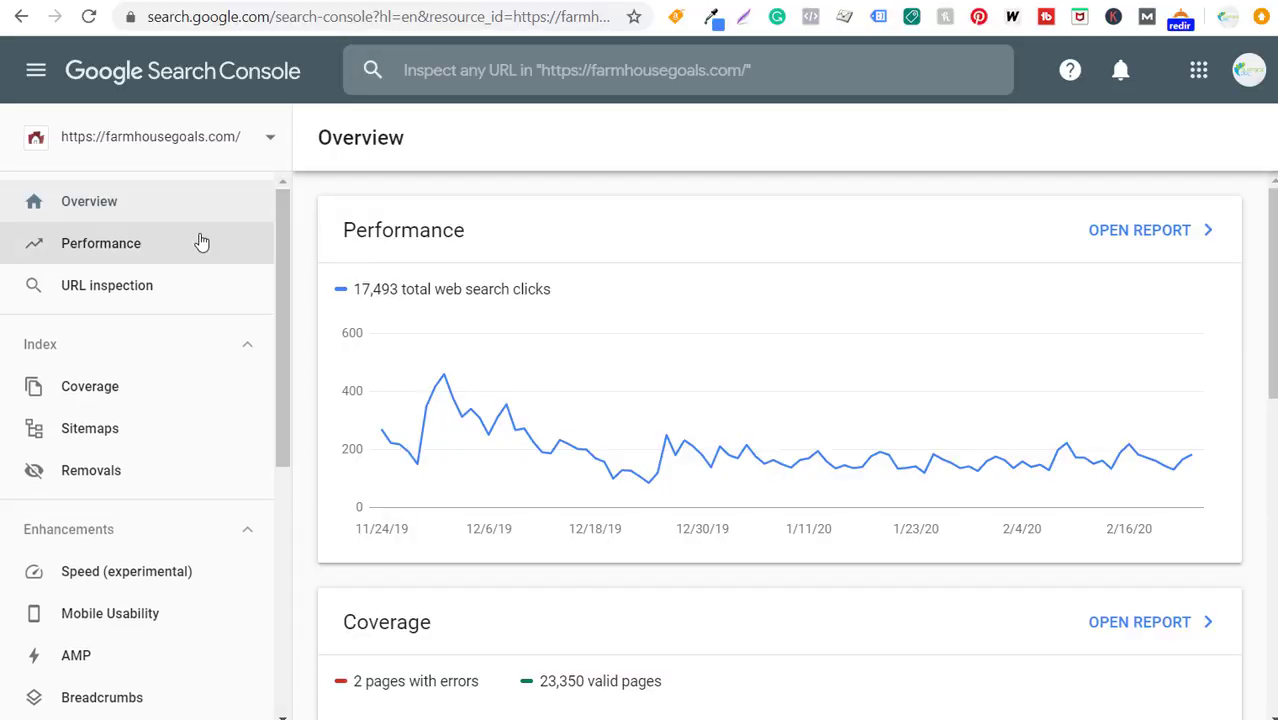
click(140, 250)
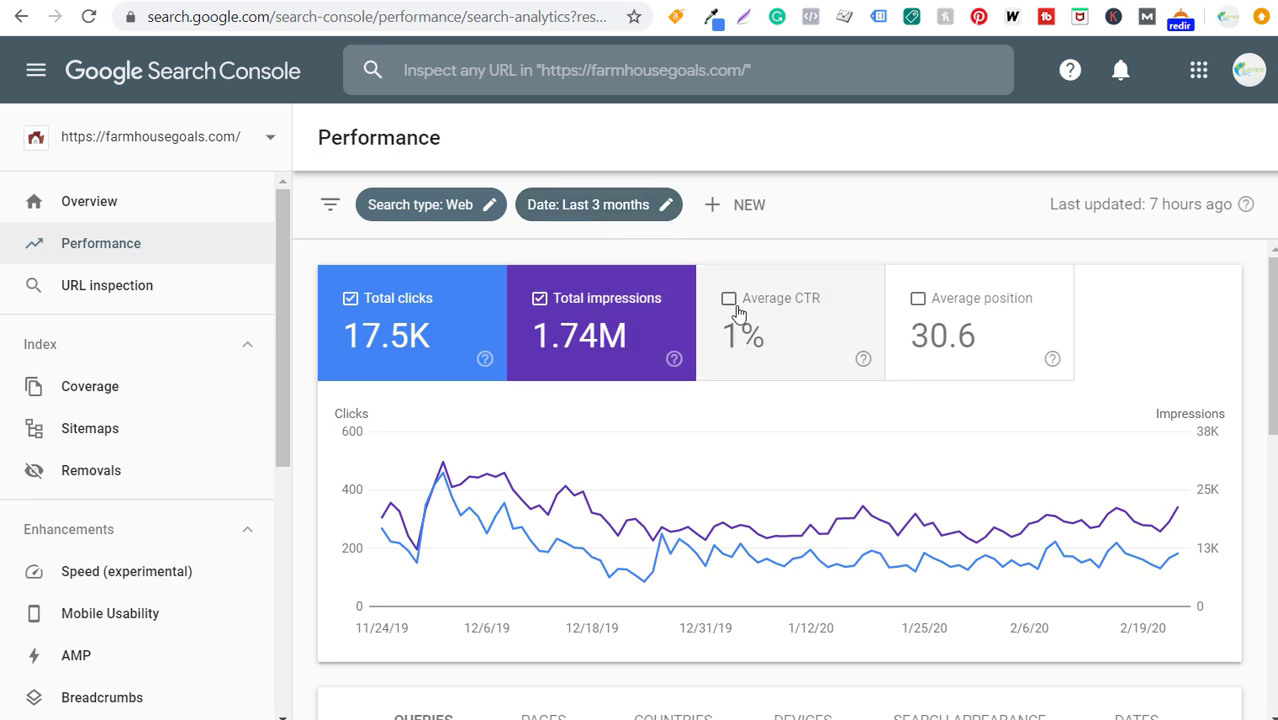
scroll(699, 365, down, 4)
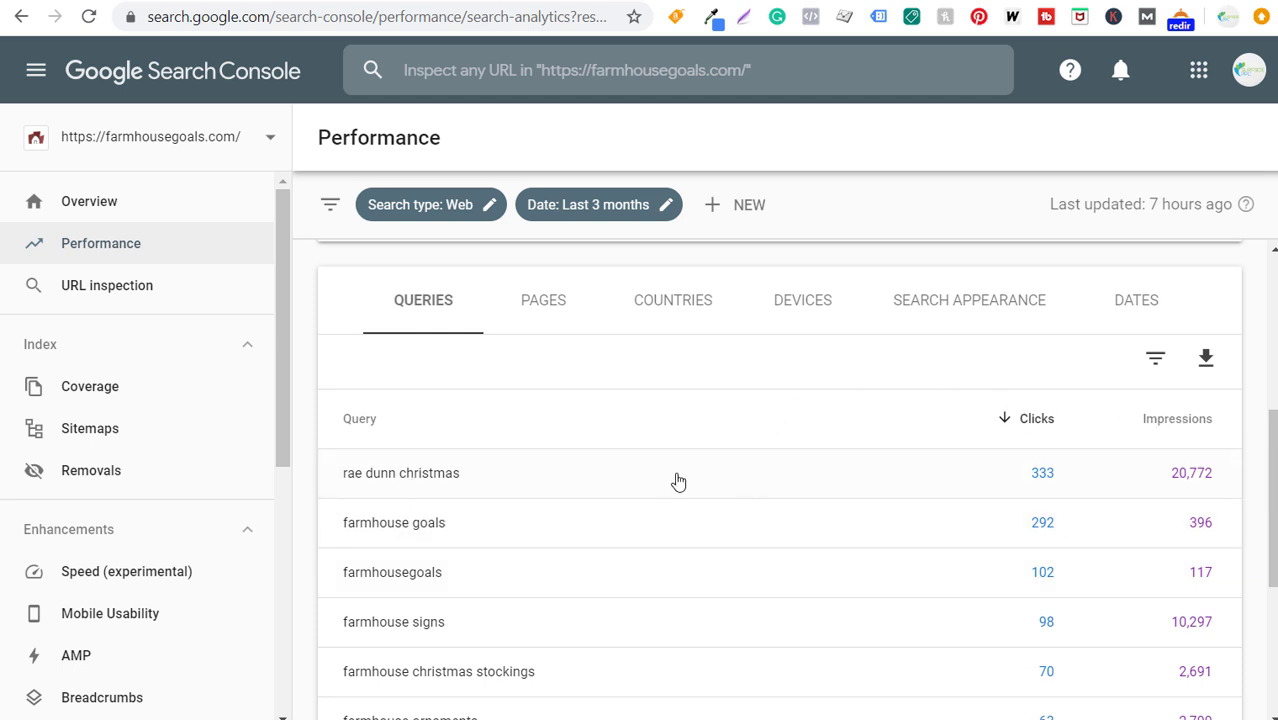
click(1207, 362)
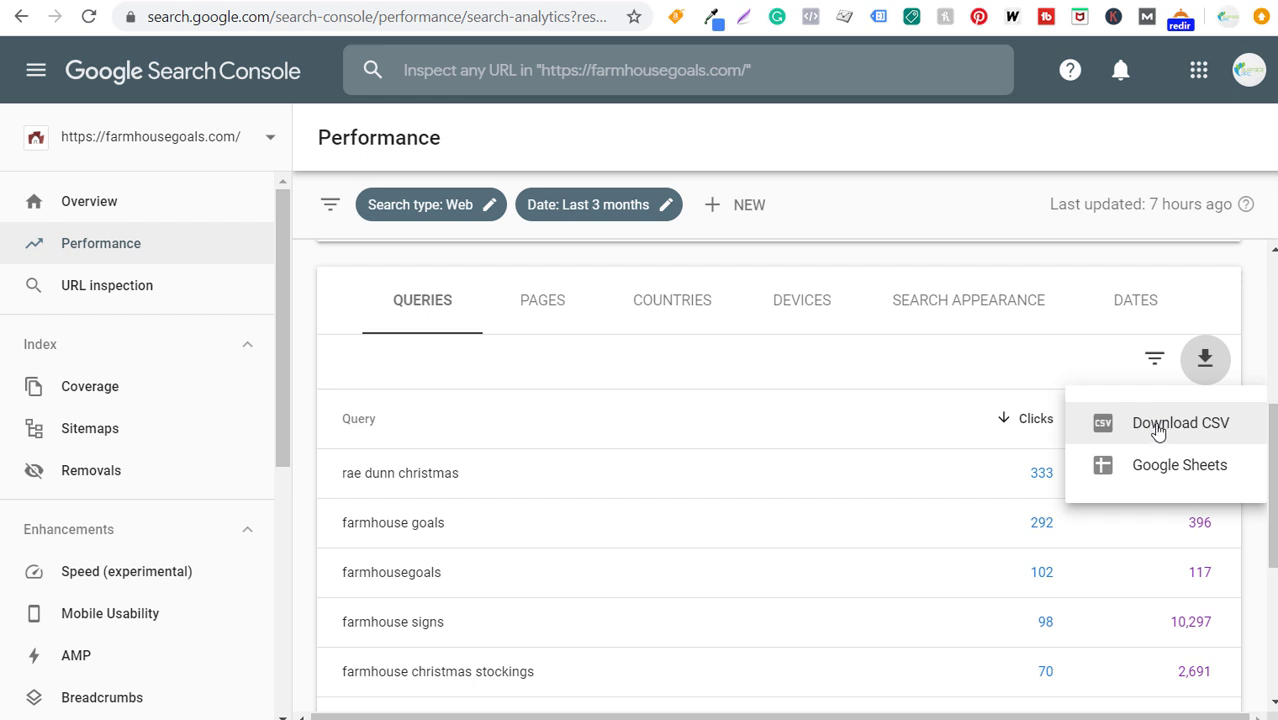
click(1152, 430)
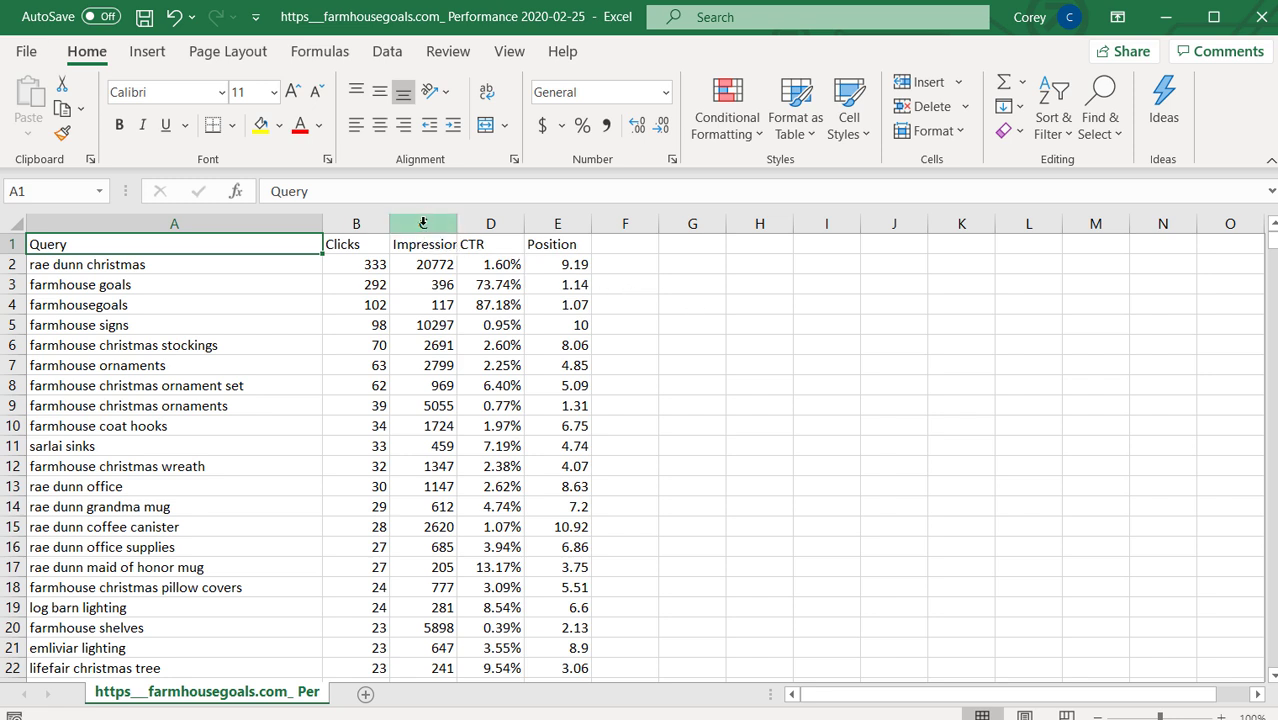
- In the exported file in Excel, sort the rows by Impressions from largest to smallest, expanding the selection to the neighbouring columns
drag(205, 285, 345, 423)
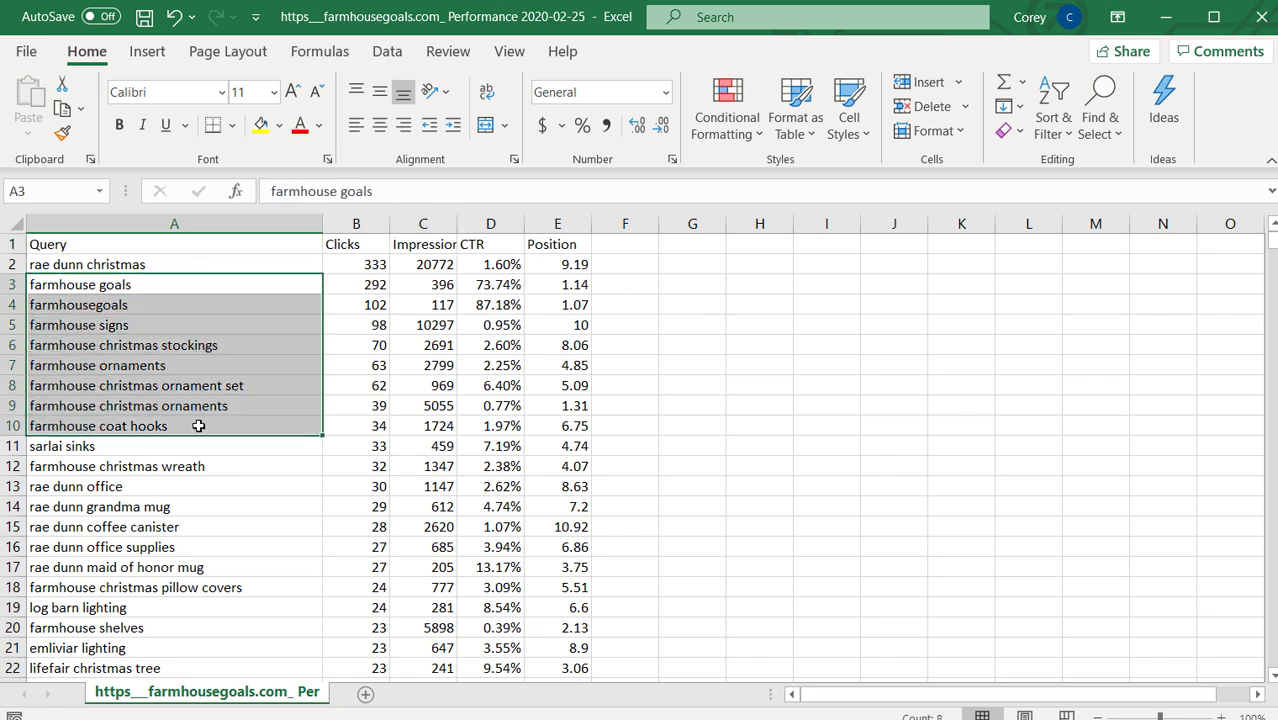
click(200, 470)
click(436, 224)
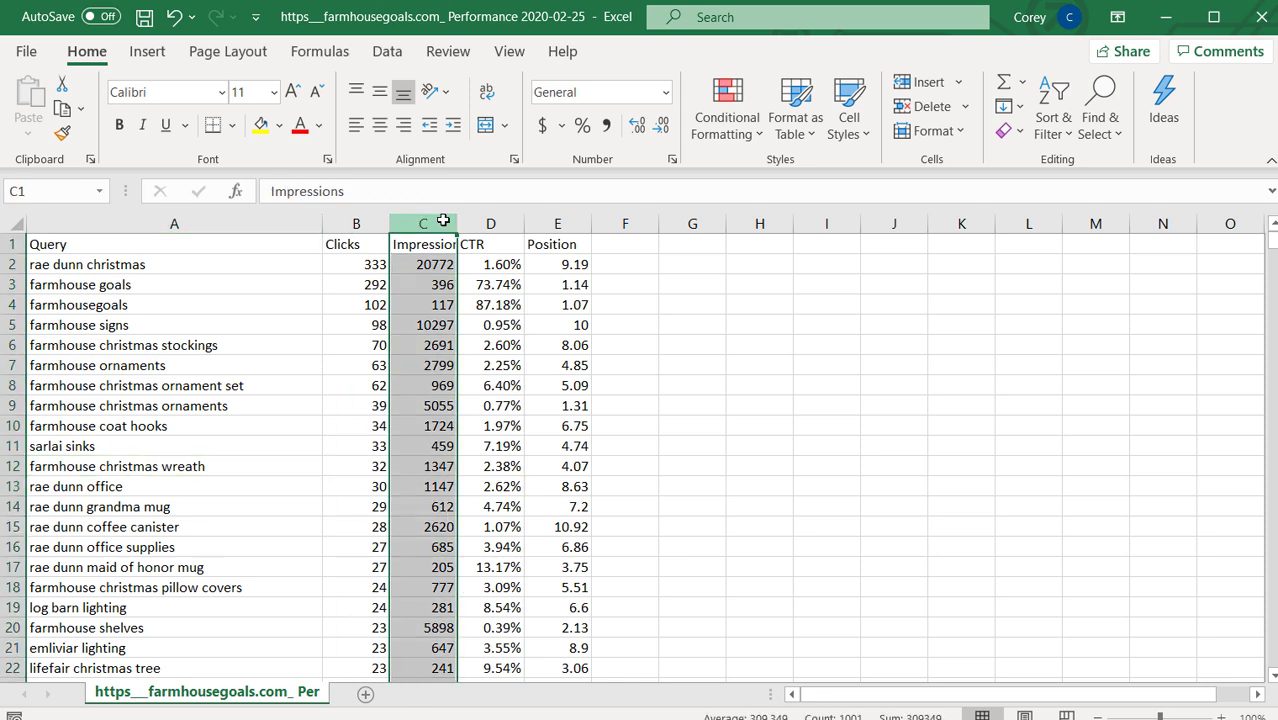
click(388, 51)
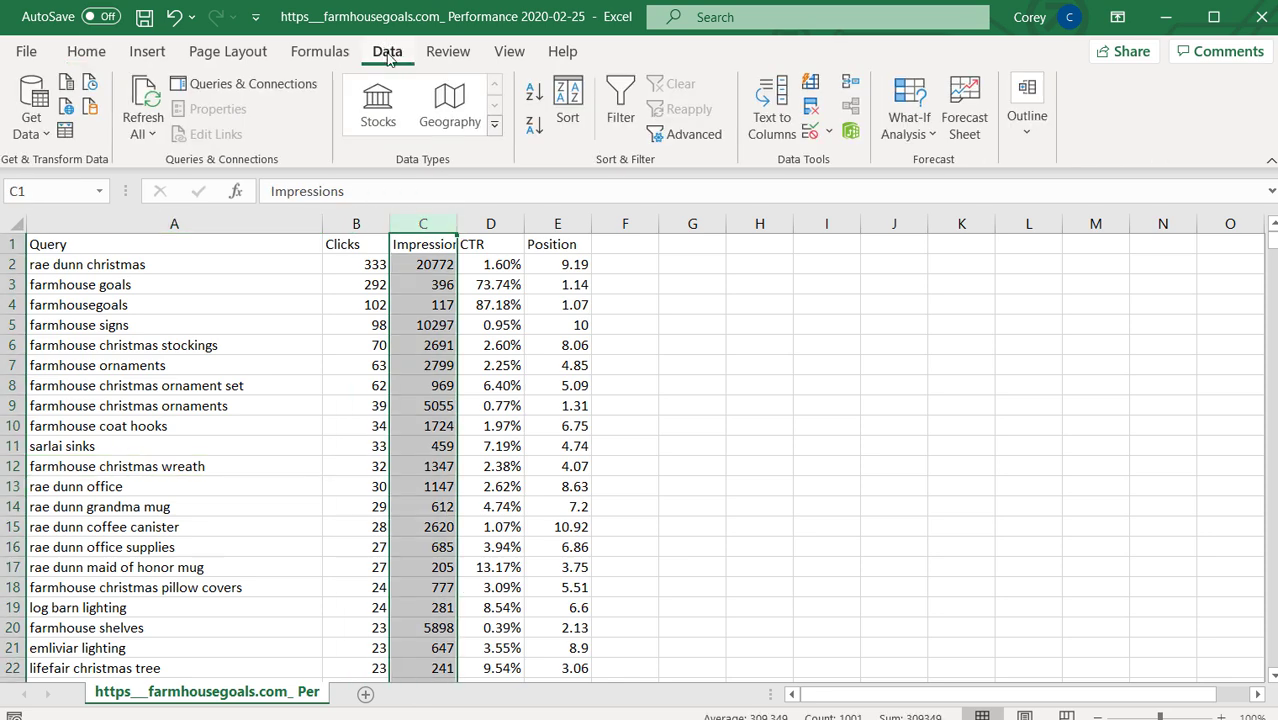
click(533, 125)
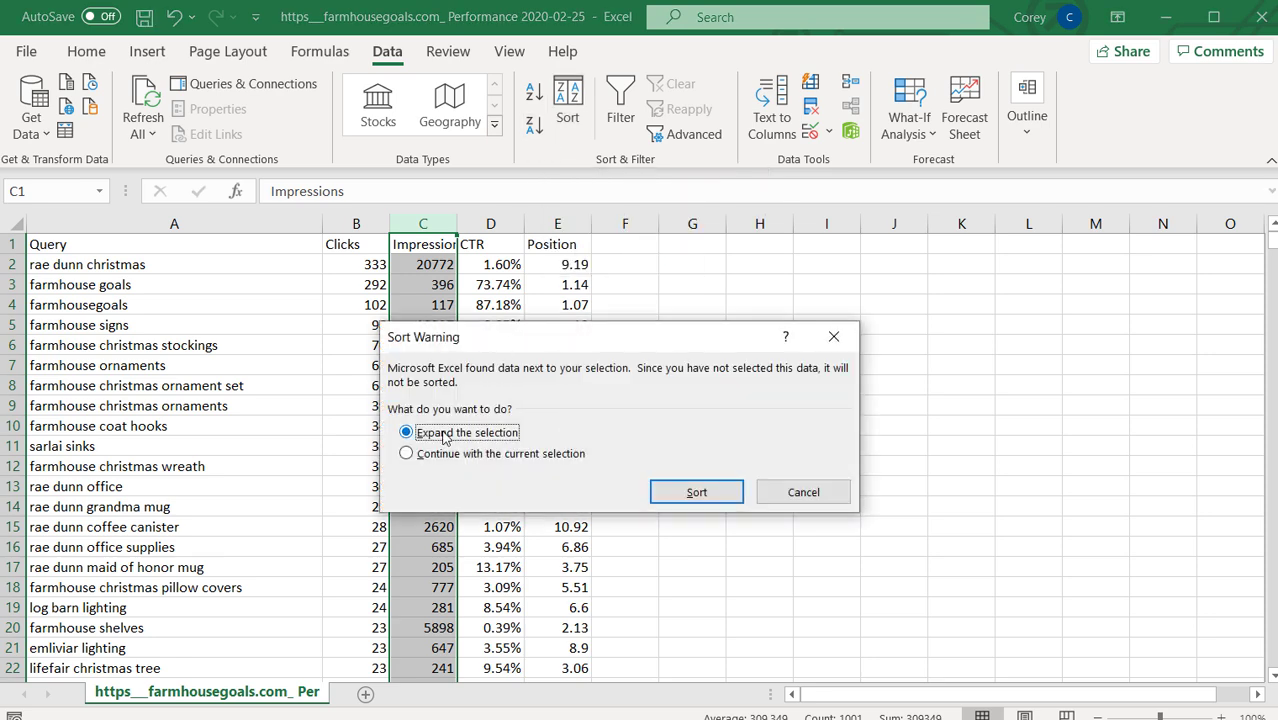
click(694, 491)
- Copy the first 500 queries in the sorted Query column, cells A2 to A501
drag(170, 263, 126, 486)
click(125, 501)
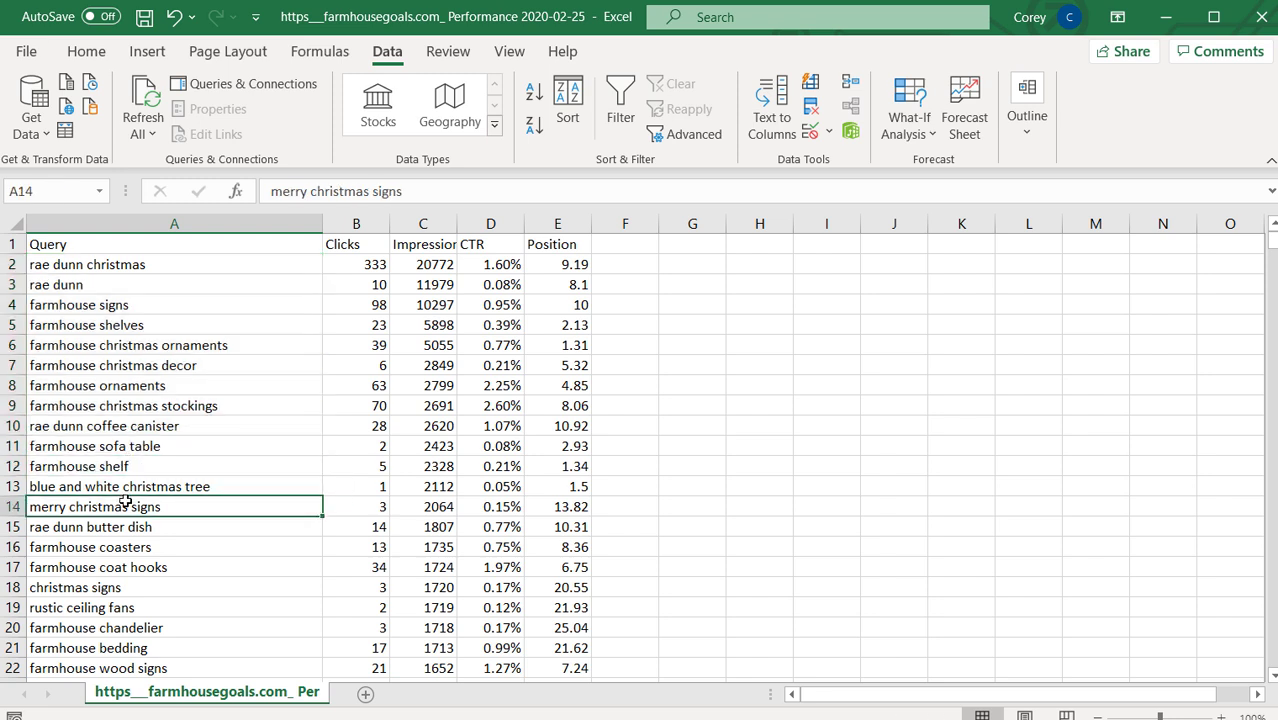
drag(197, 262, 205, 425)
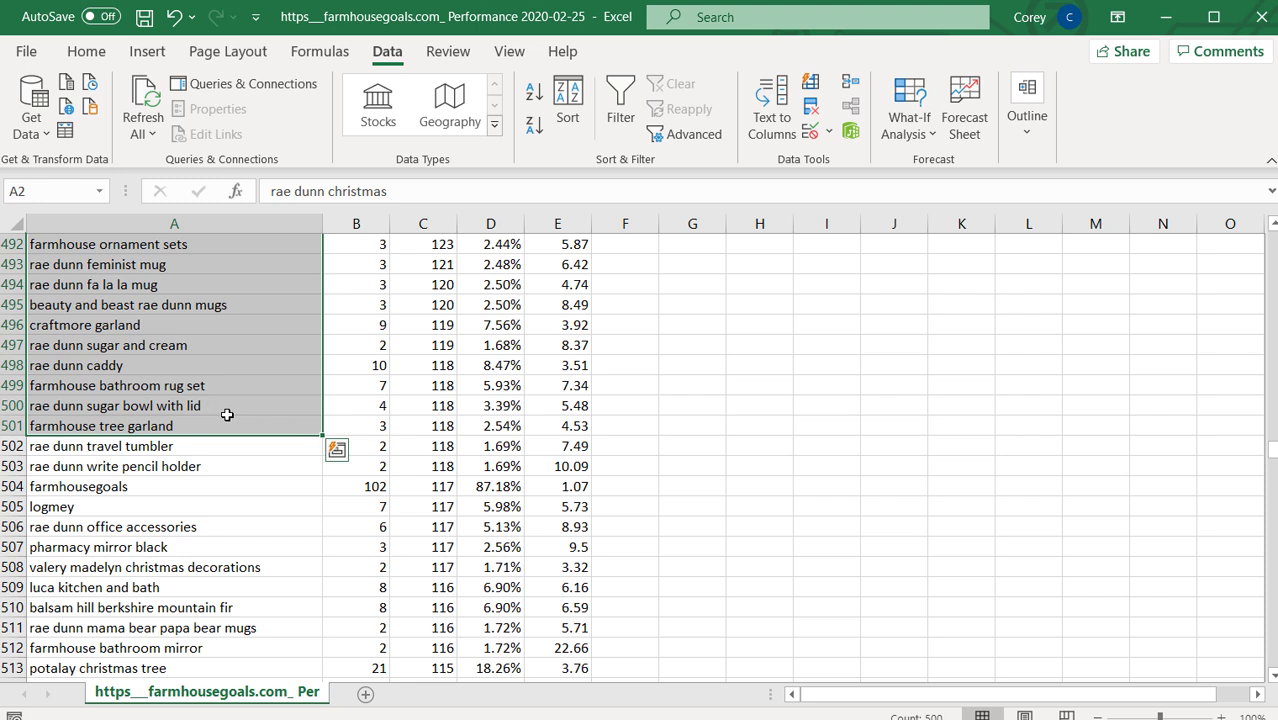
key(ctrl+c)
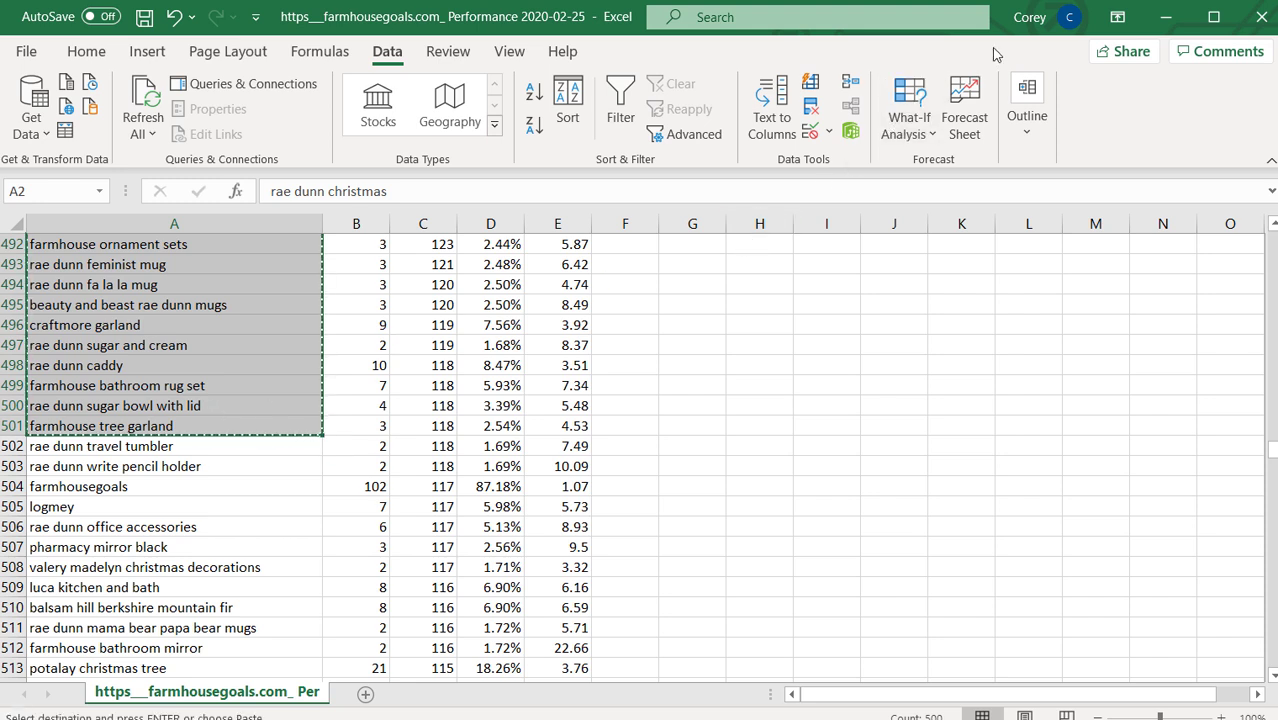
- Switch to SearchVolume.io in the browser and submit the copied queries for United States search volumes
key(alt+Tab)
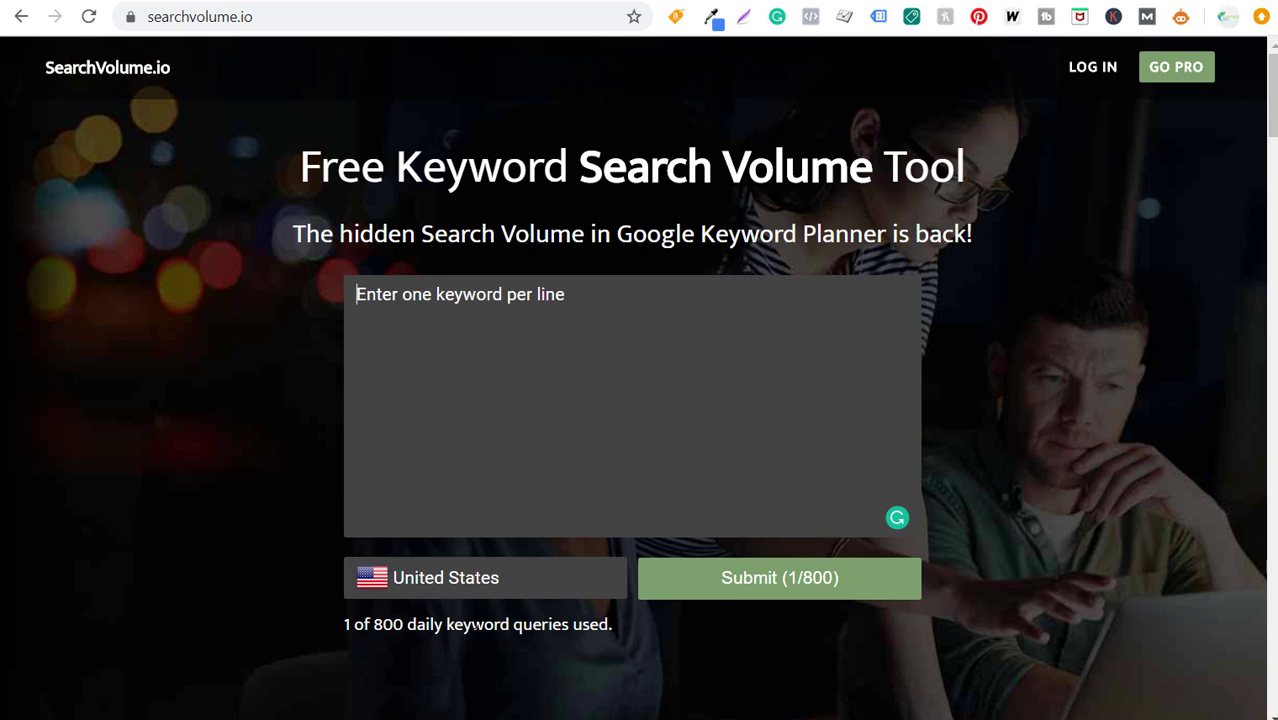
key(ctrl+v)
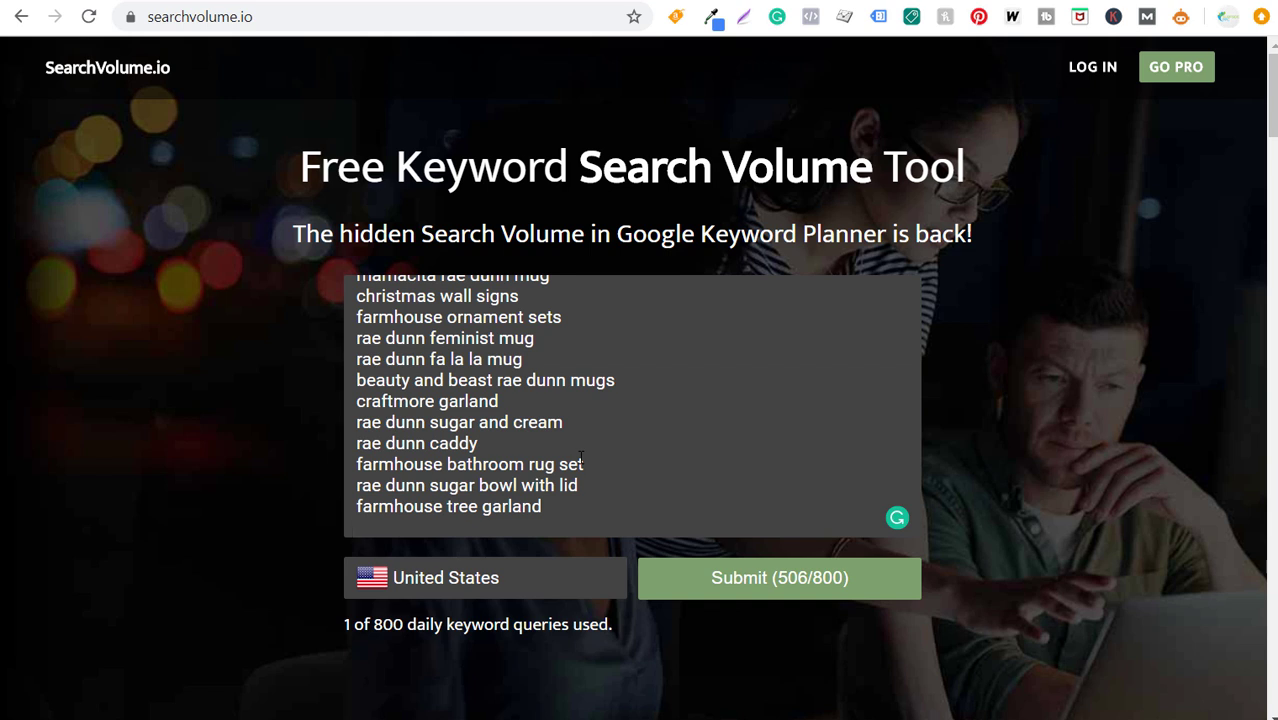
click(756, 583)
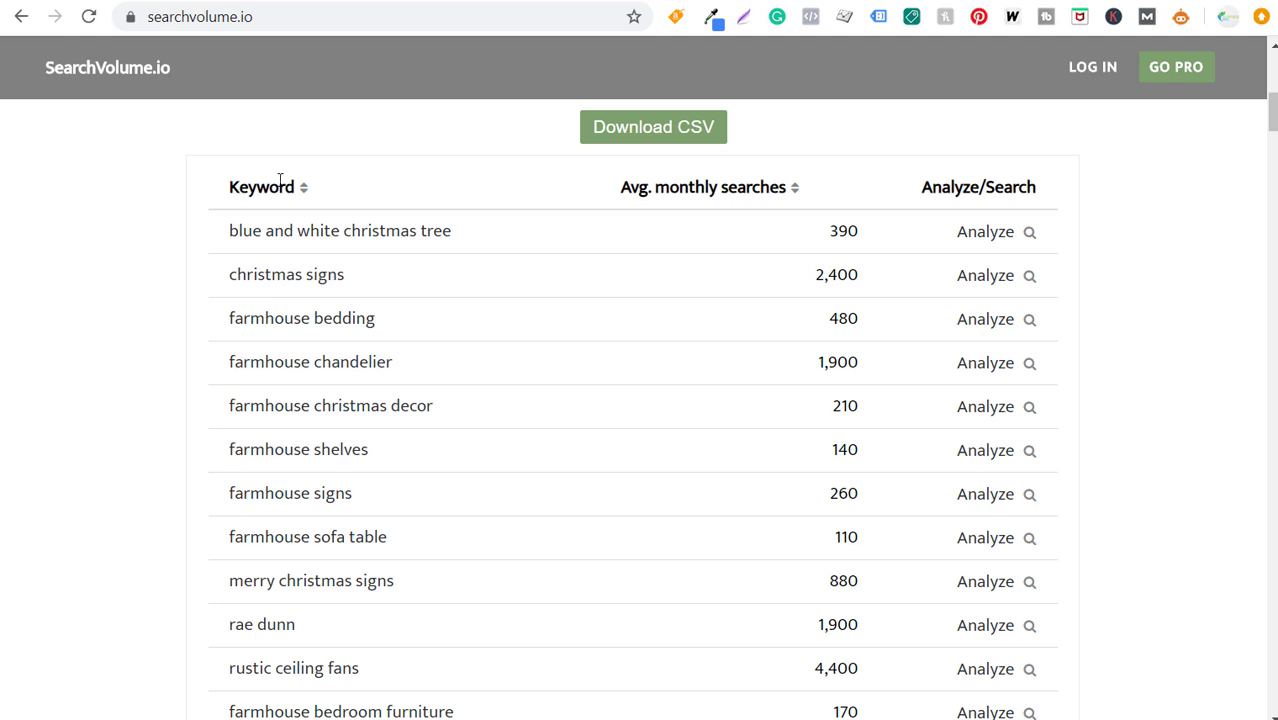
- Sort the keyword results by average monthly searches, highest first, and look through the top keywords
scroll(285, 300, down, 3)
scroll(297, 323, up, 2)
scroll(297, 323, up, 1)
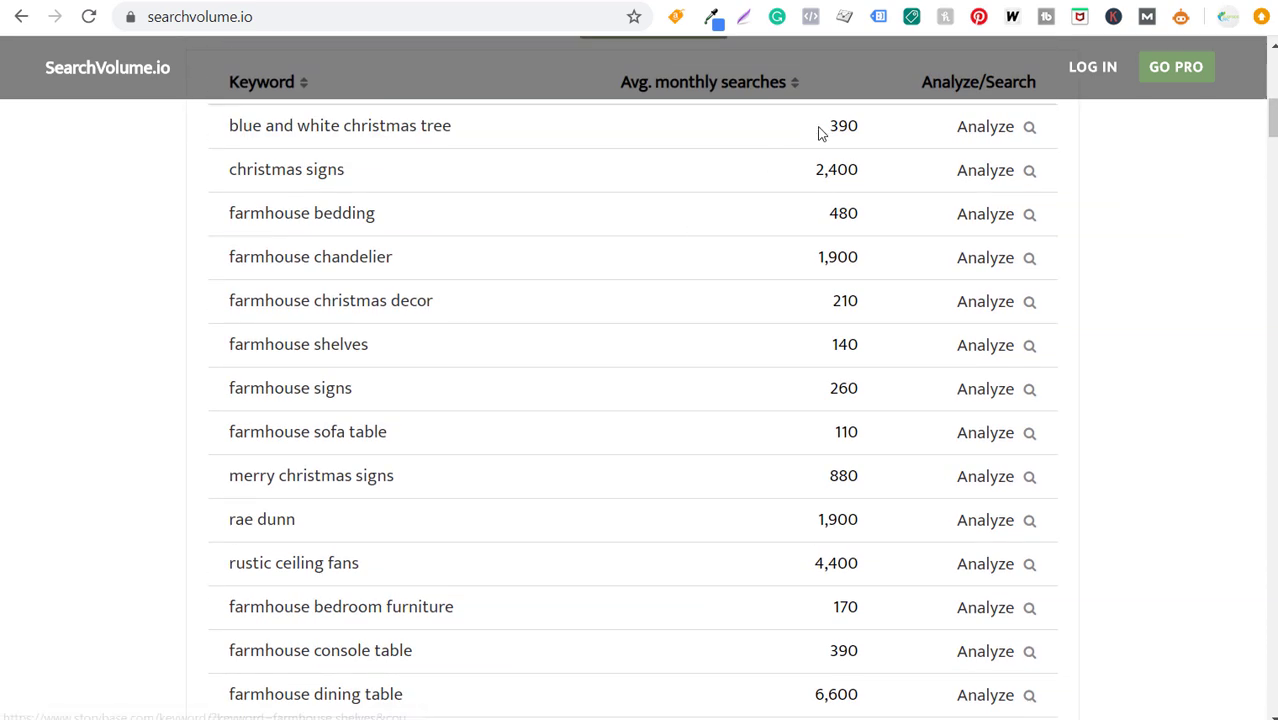
scroll(835, 367, up, 2)
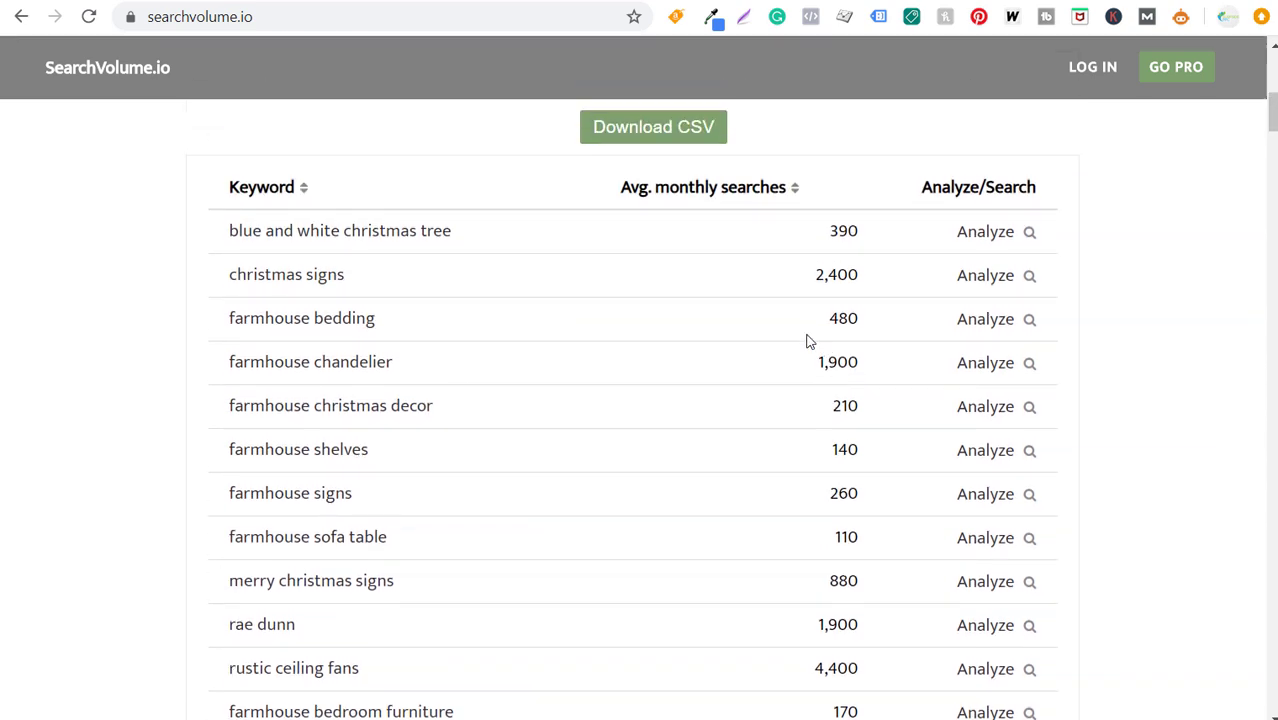
click(795, 193)
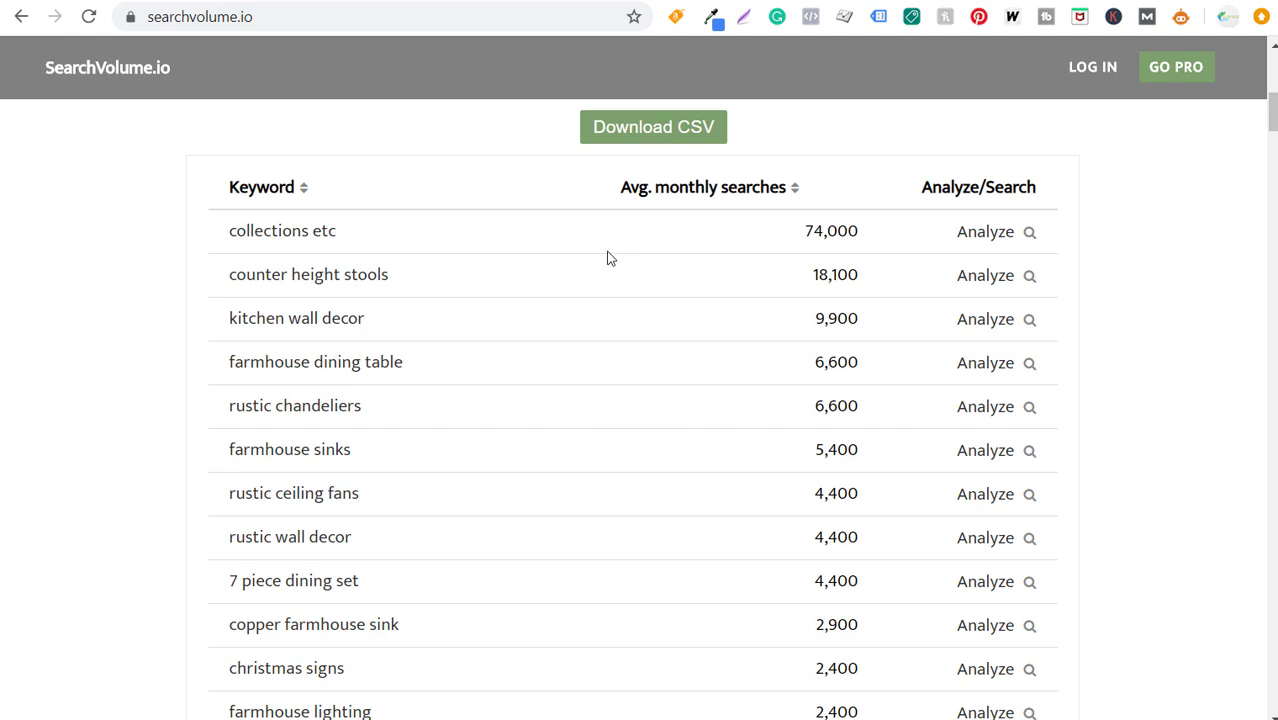
scroll(465, 300, down, 1)
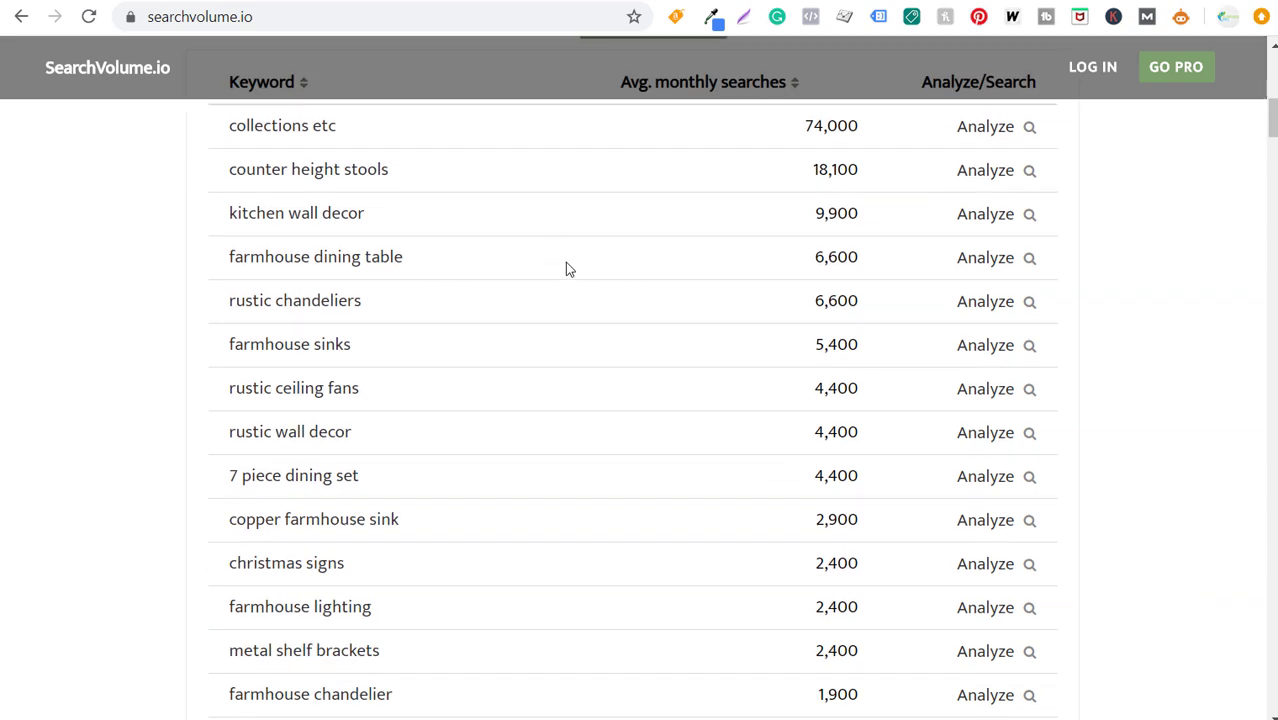
scroll(553, 281, up, 1)
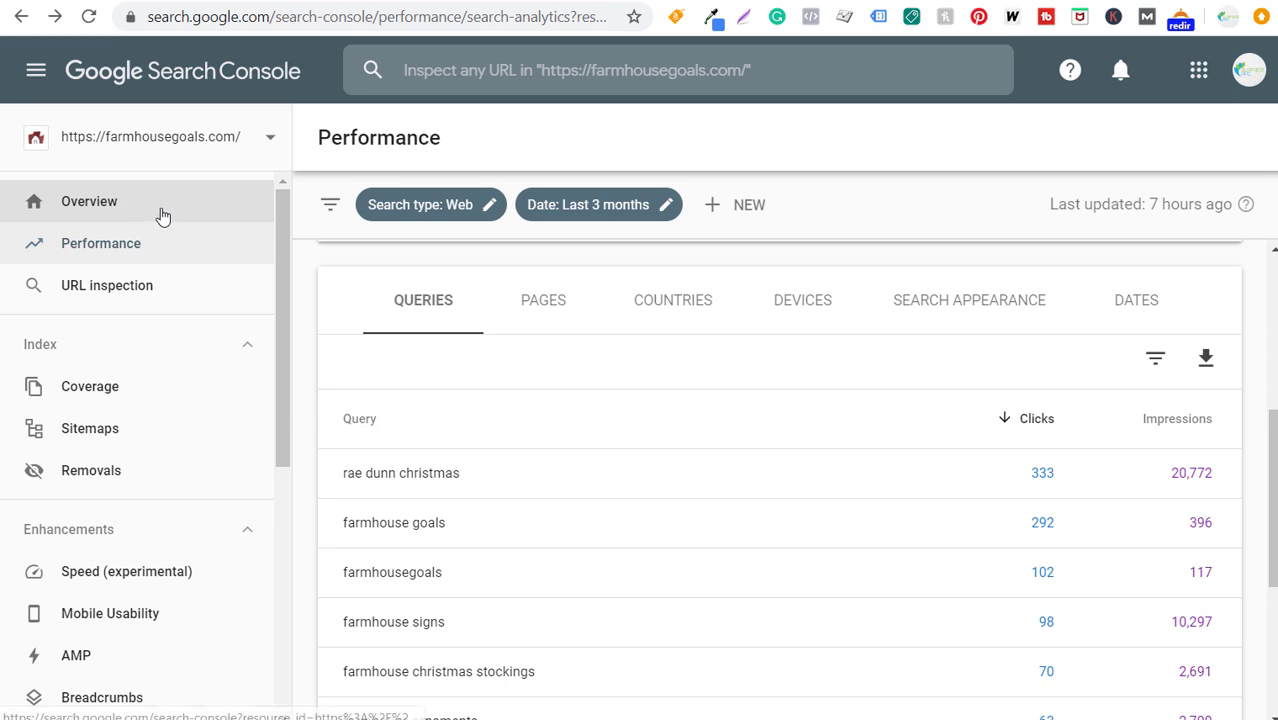
- Go to the Search Console Overview for farmhousegoals.com and review the valid and error counts under Enhancements
click(161, 214)
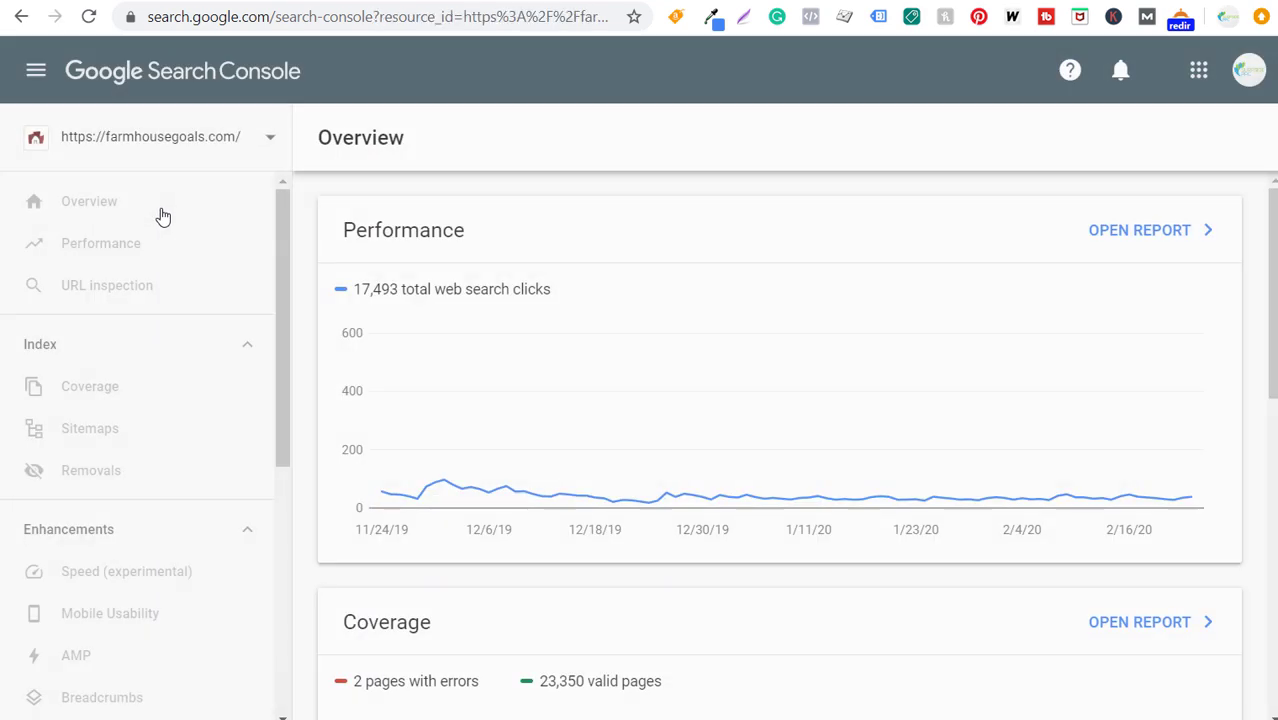
scroll(520, 405, down, 7)
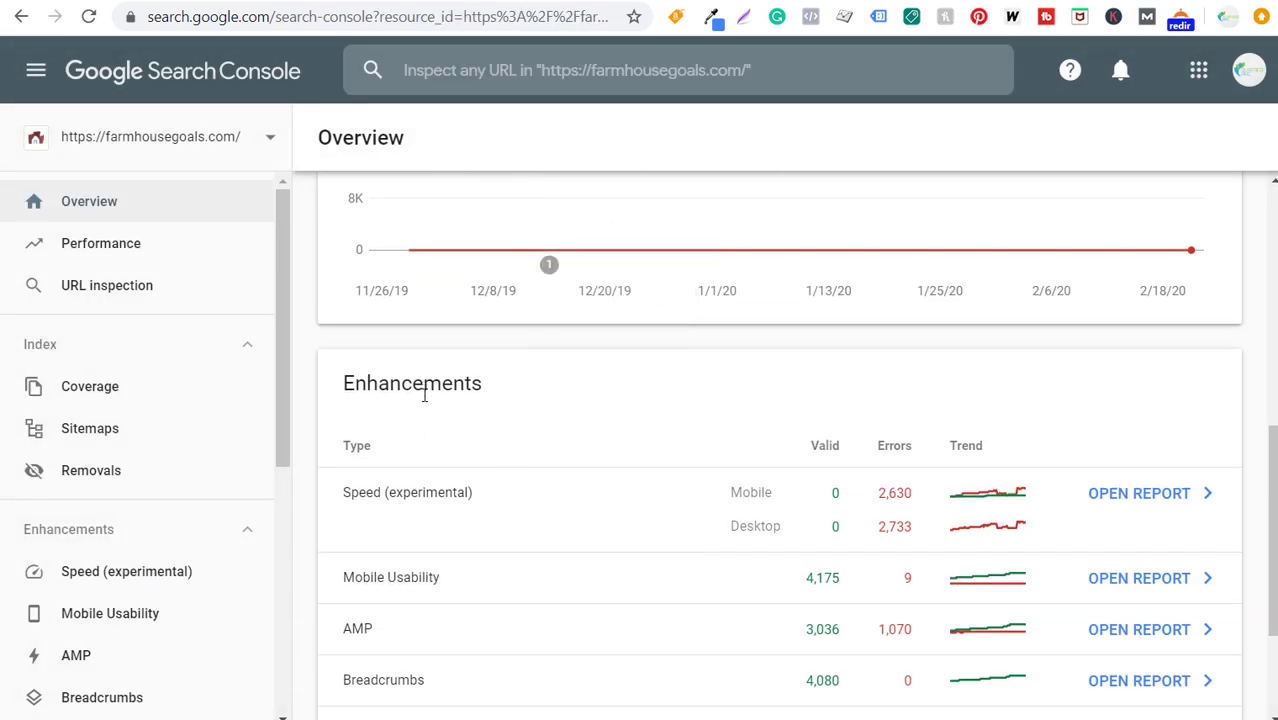
scroll(480, 438, down, 1)
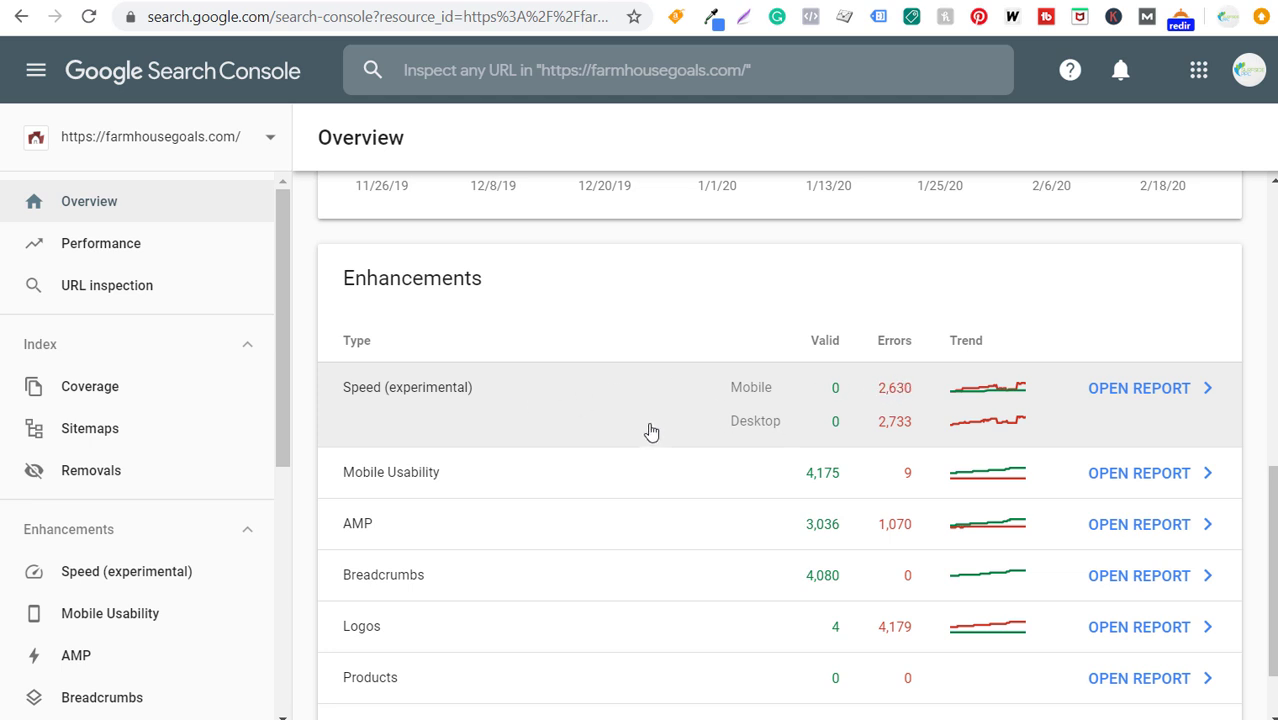
scroll(650, 431, down, 1)
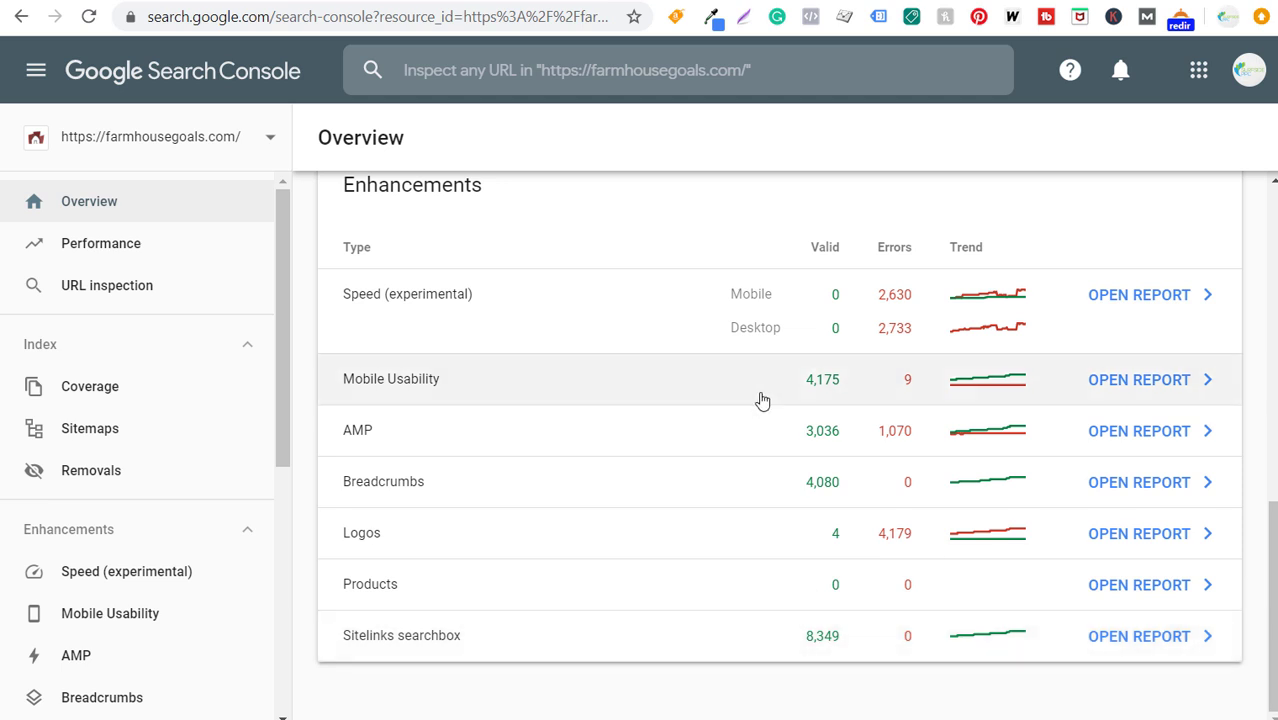
- Open the AMP enhancement report and examine the error types in its details, leaving only errors included
click(1133, 436)
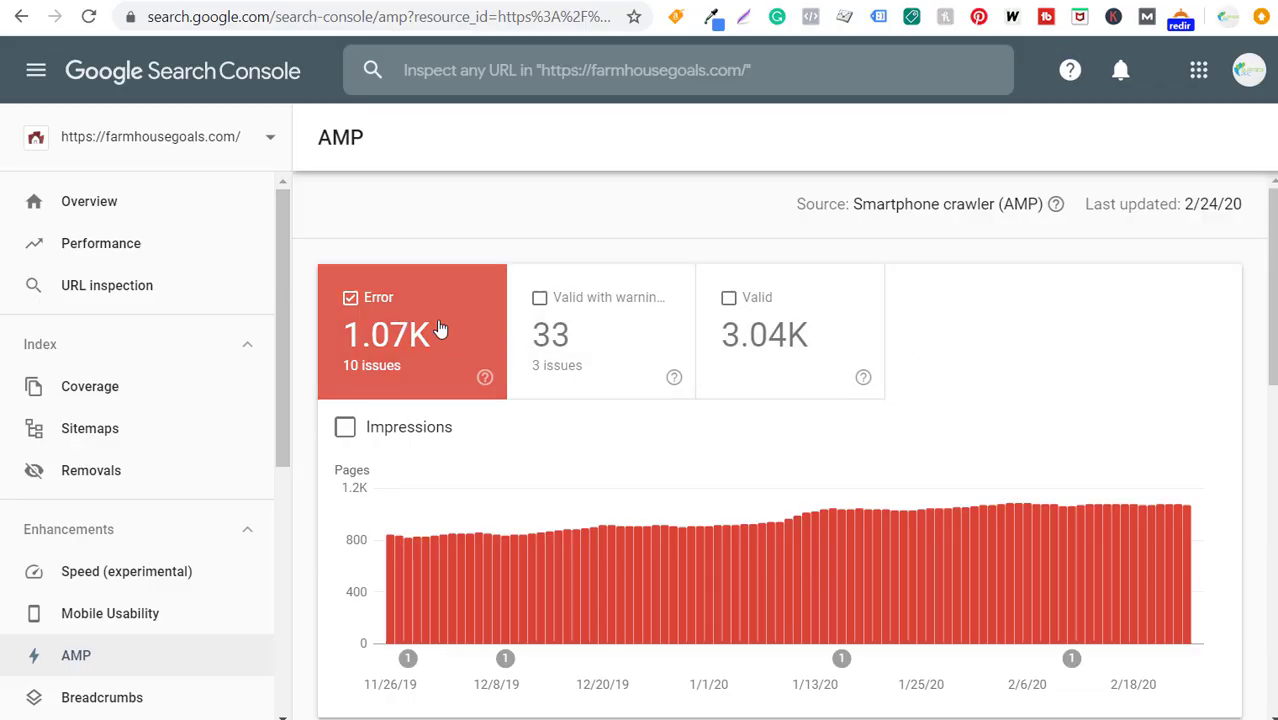
click(600, 342)
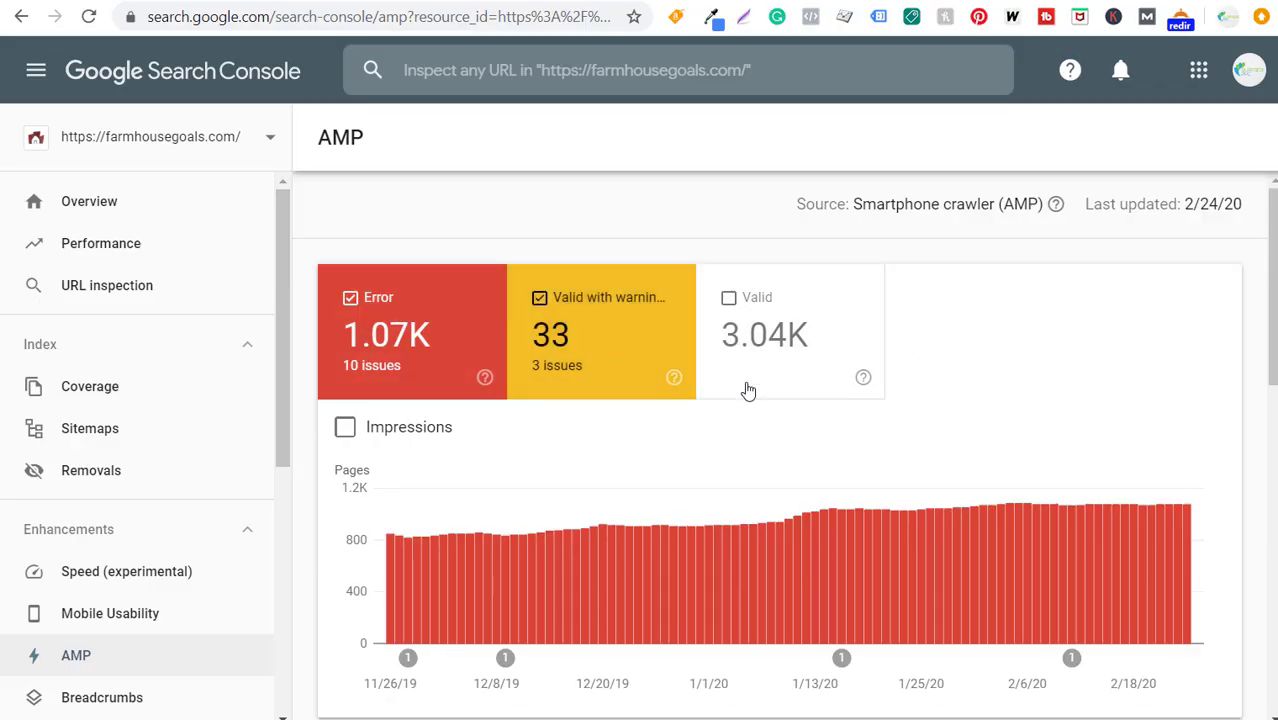
click(606, 332)
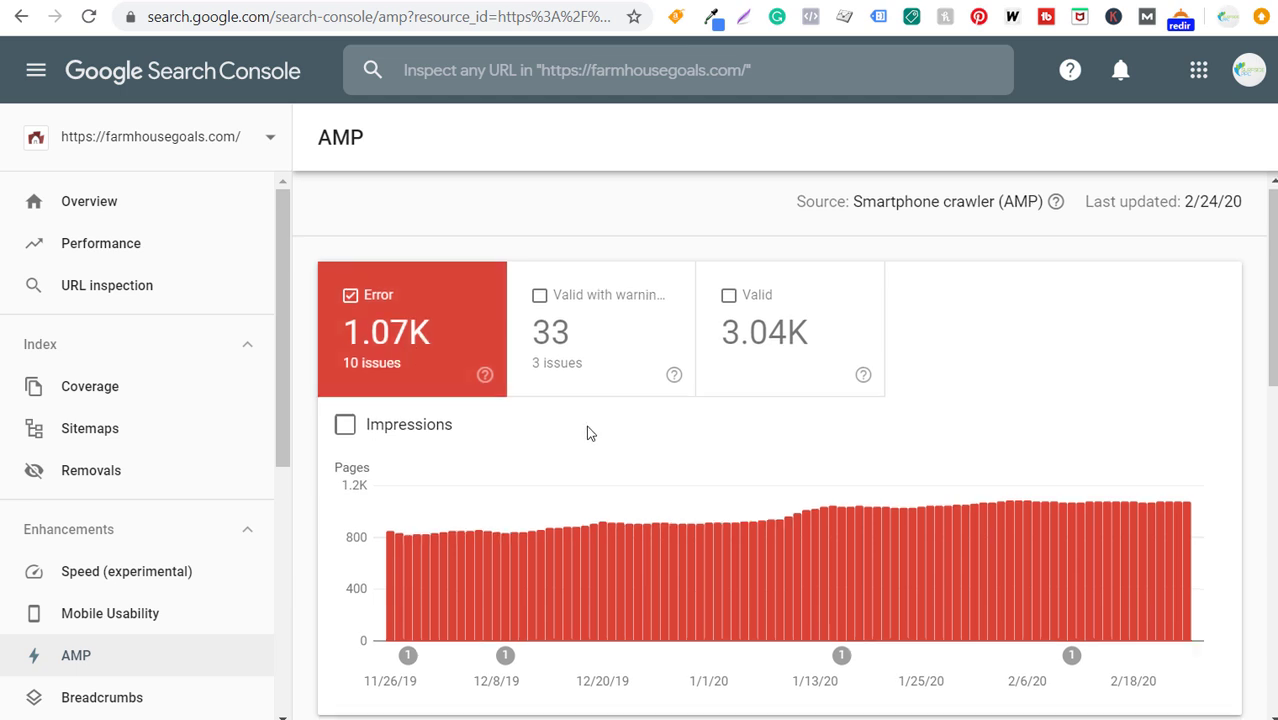
scroll(585, 434, down, 4)
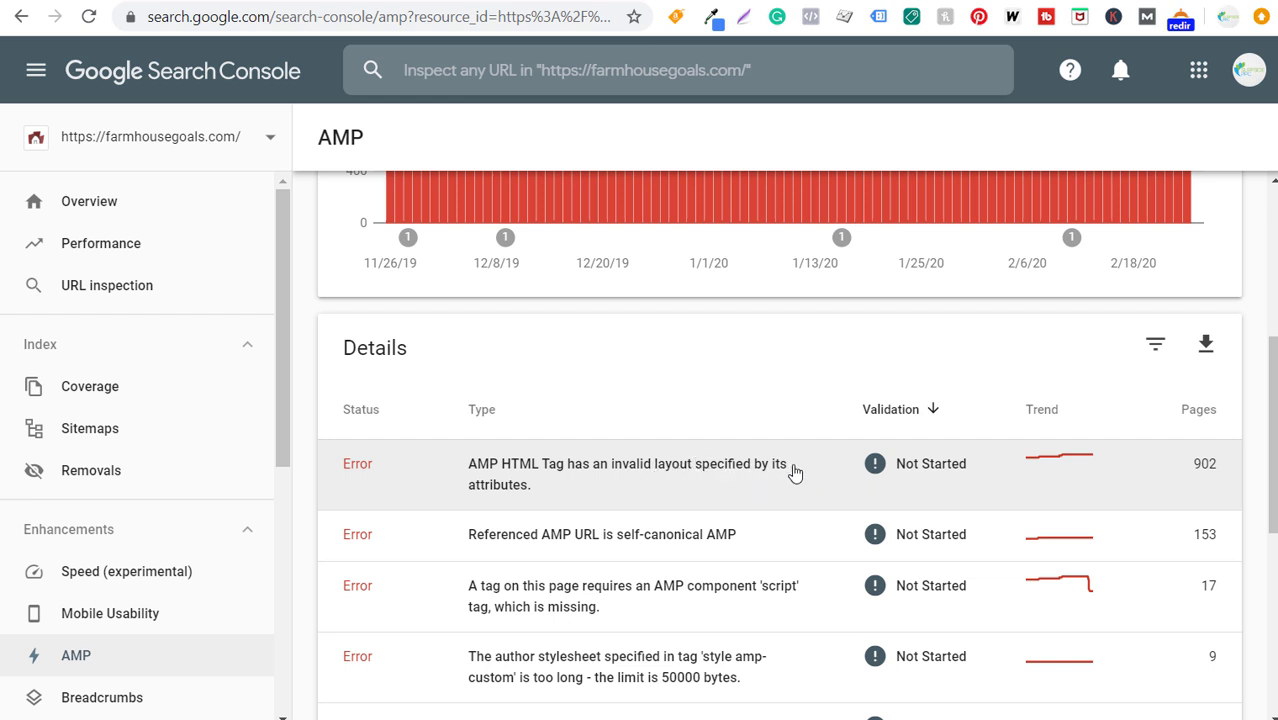
- Open the Speed (experimental) report for desktop and inspect its "FCP issue: longer than 3s" entry
click(185, 571)
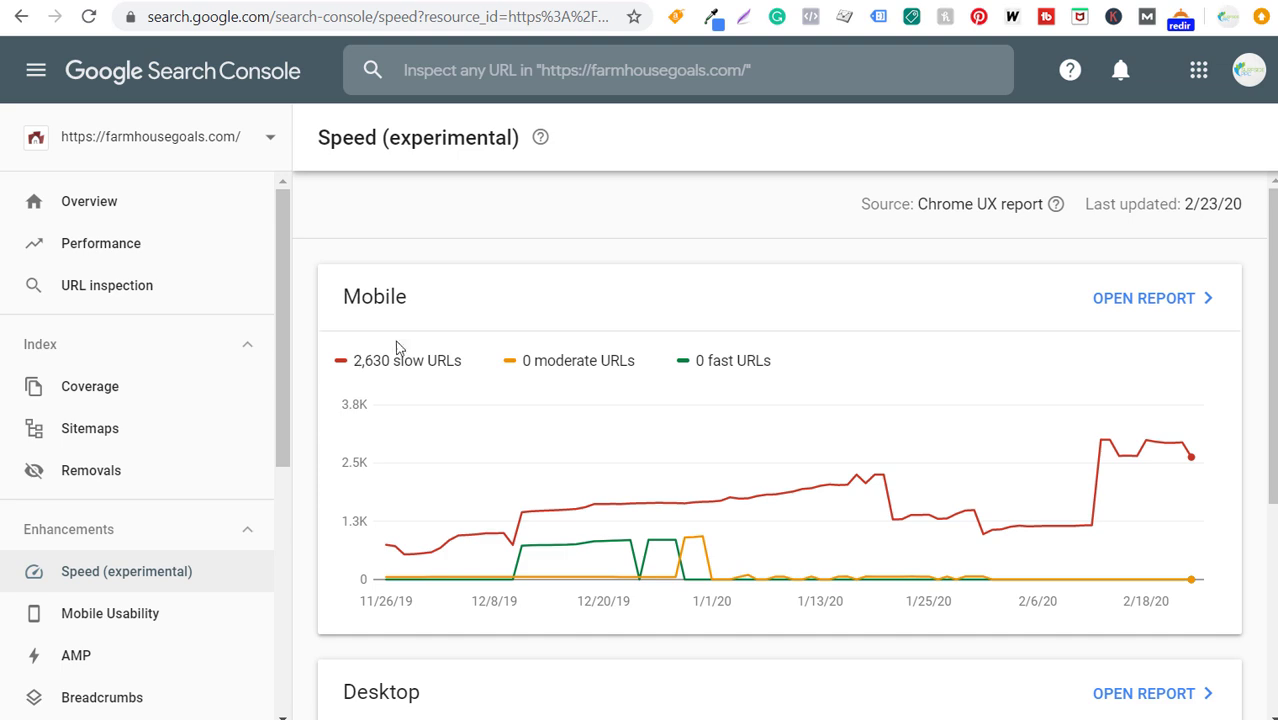
scroll(550, 366, down, 3)
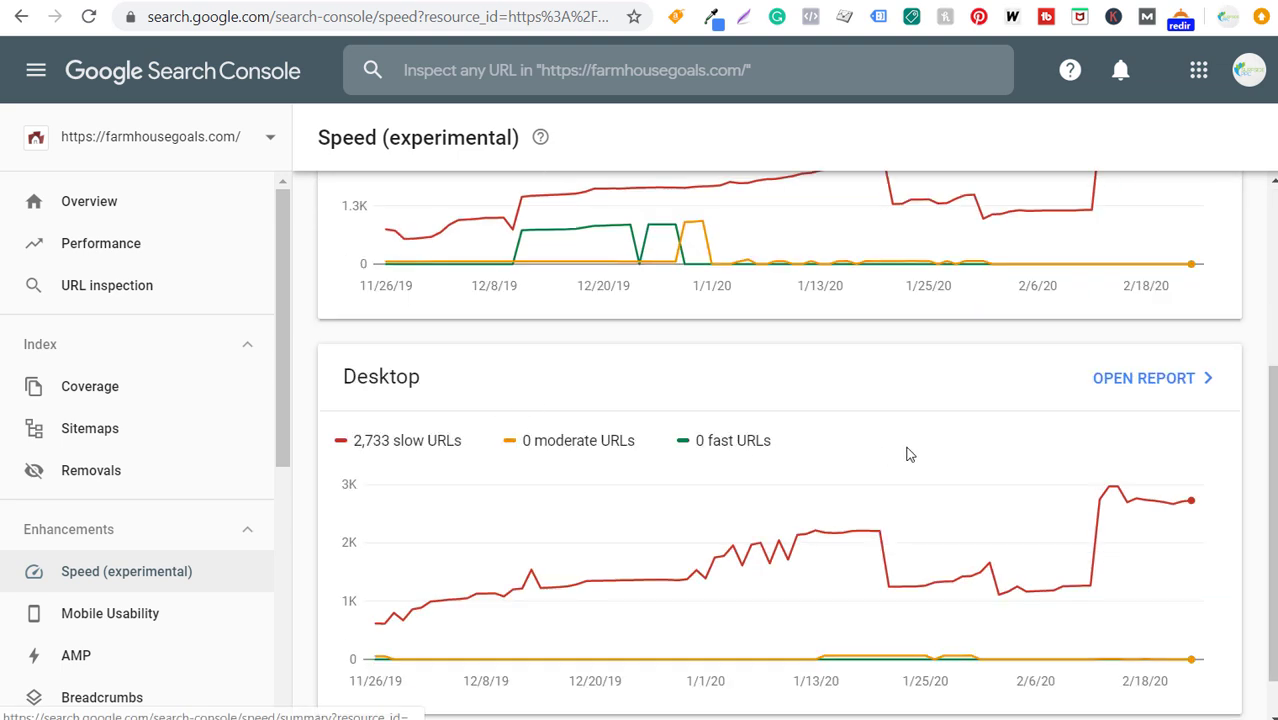
click(1156, 401)
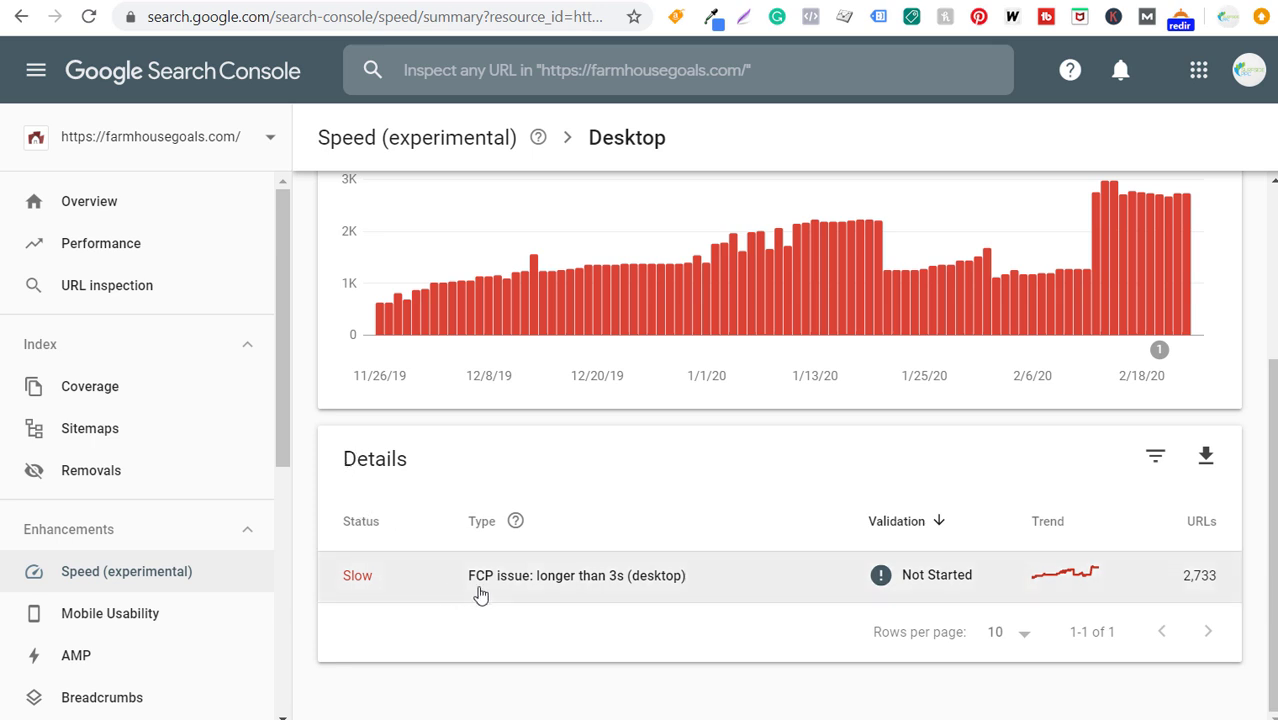
click(593, 582)
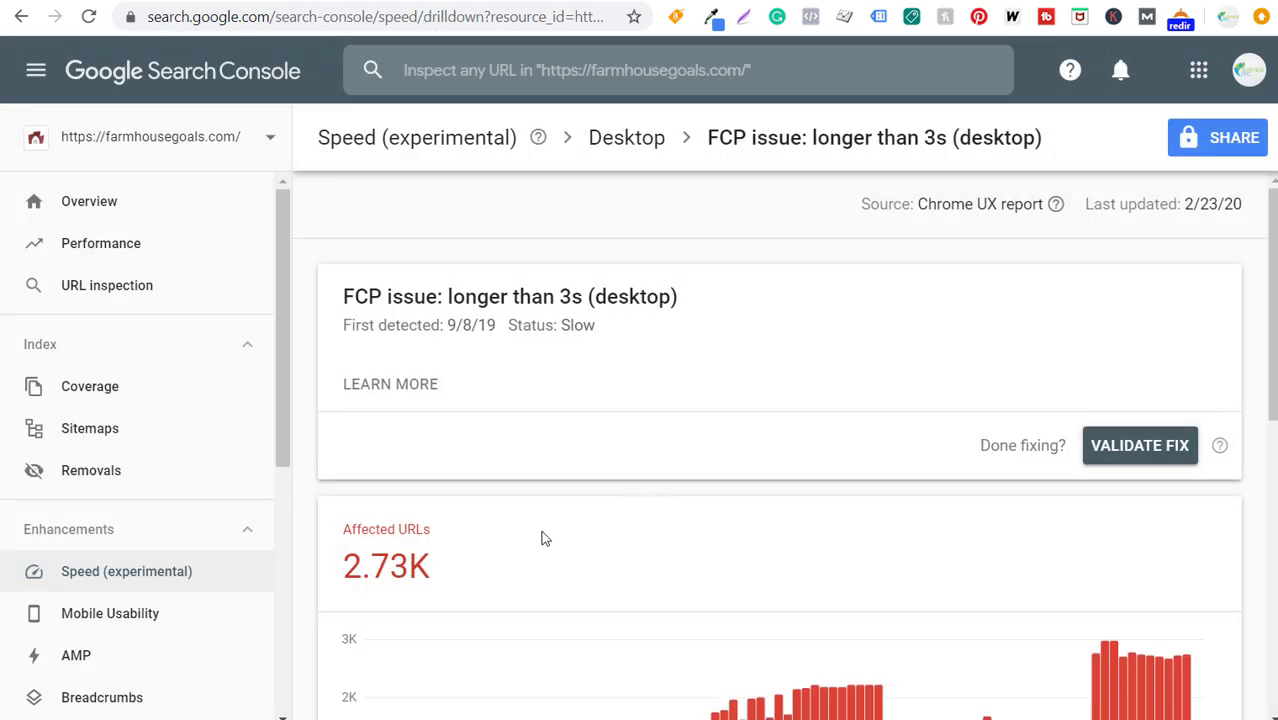
- Examine the example URLs affected by the desktop FCP issue, with their similar URLs and aggregate FCP values
scroll(331, 251, down, 3)
scroll(510, 234, down, 3)
scroll(510, 234, down, 1)
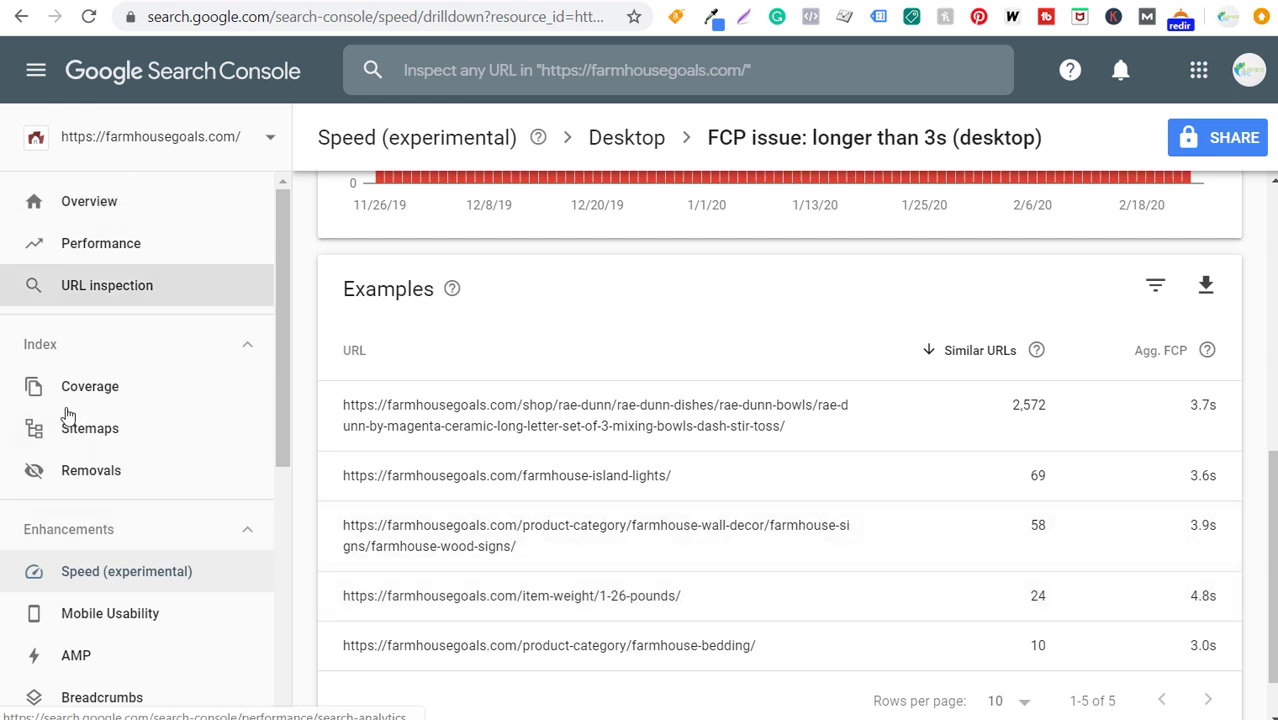
scroll(100, 510, down, 1)
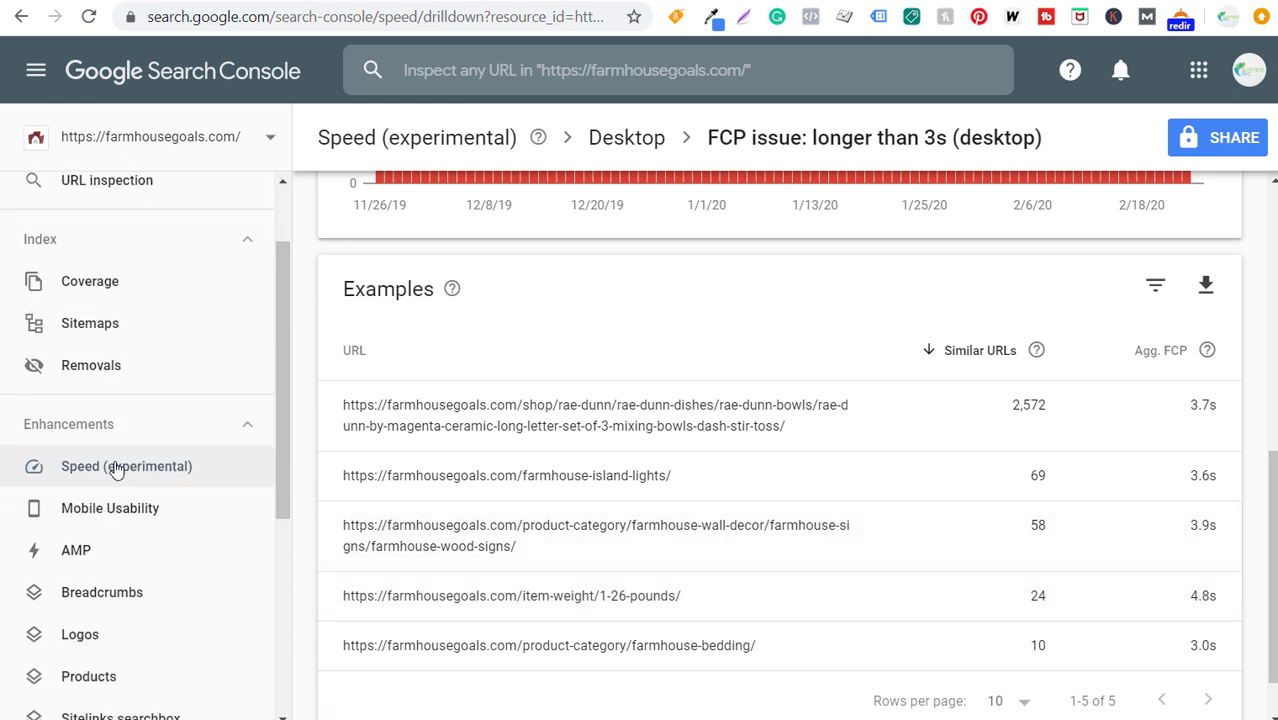
scroll(143, 614, down, 2)
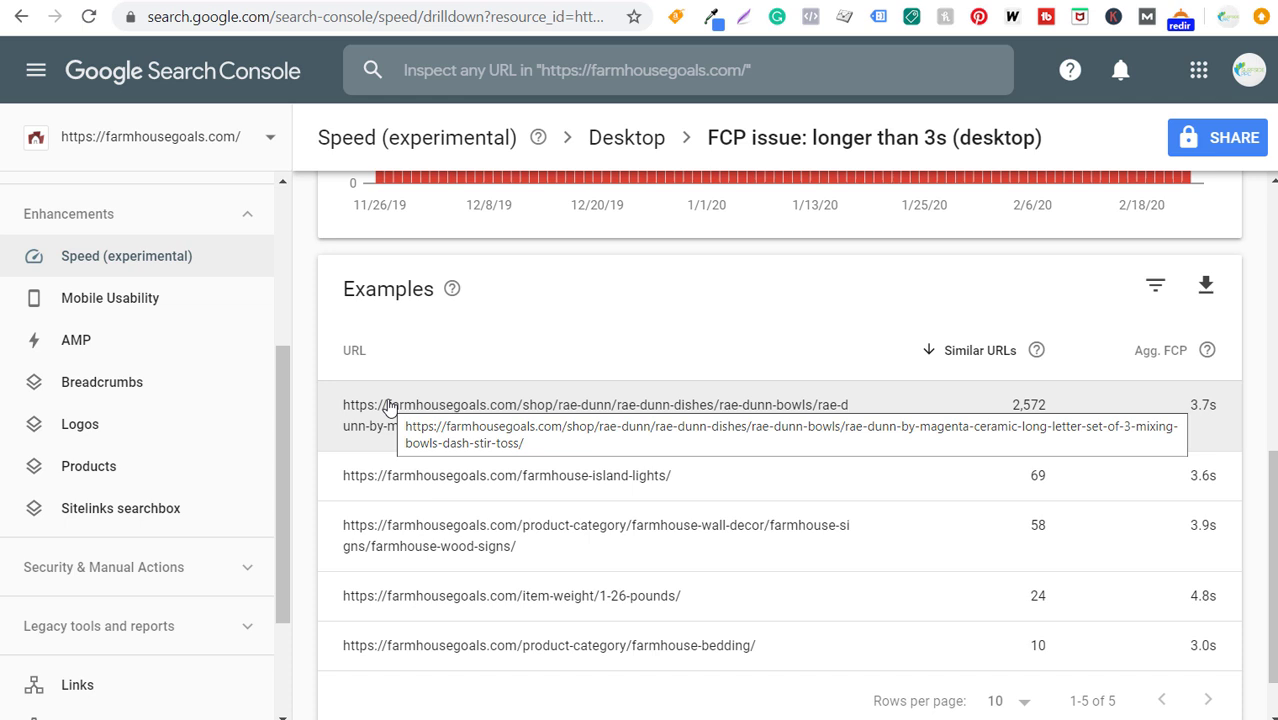
scroll(130, 300, up, 1)
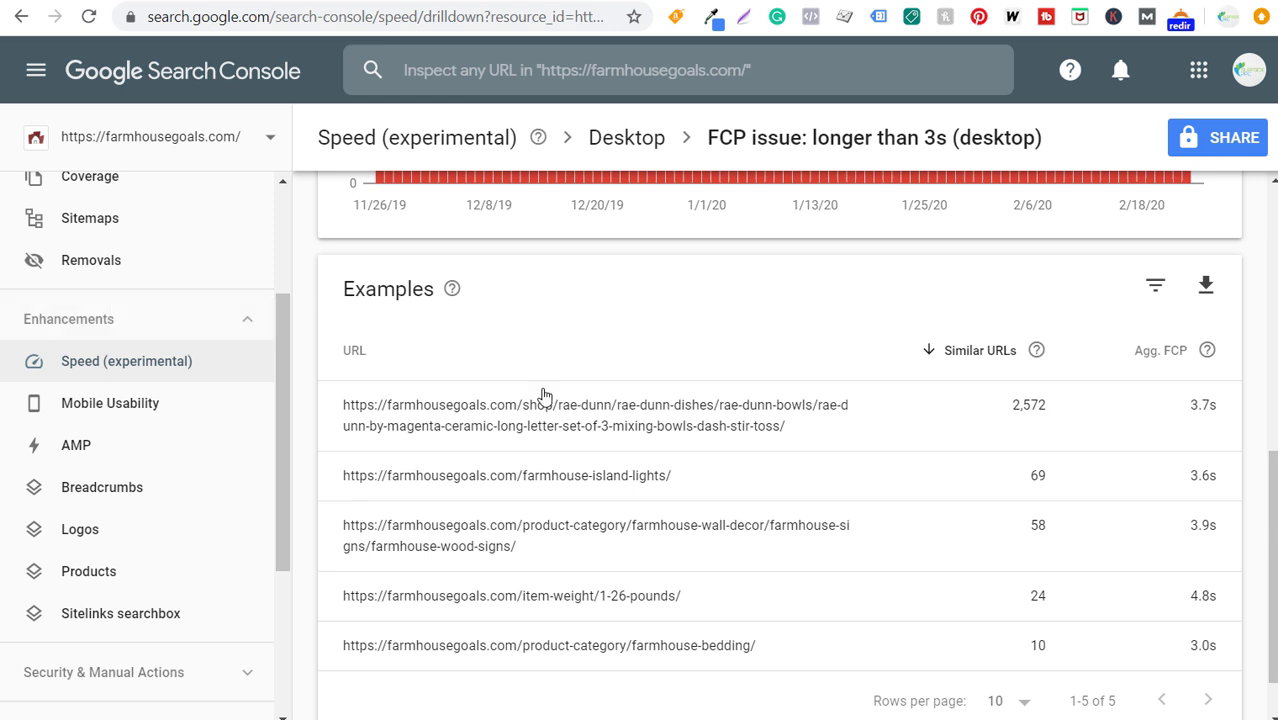
scroll(640, 410, up, 7)
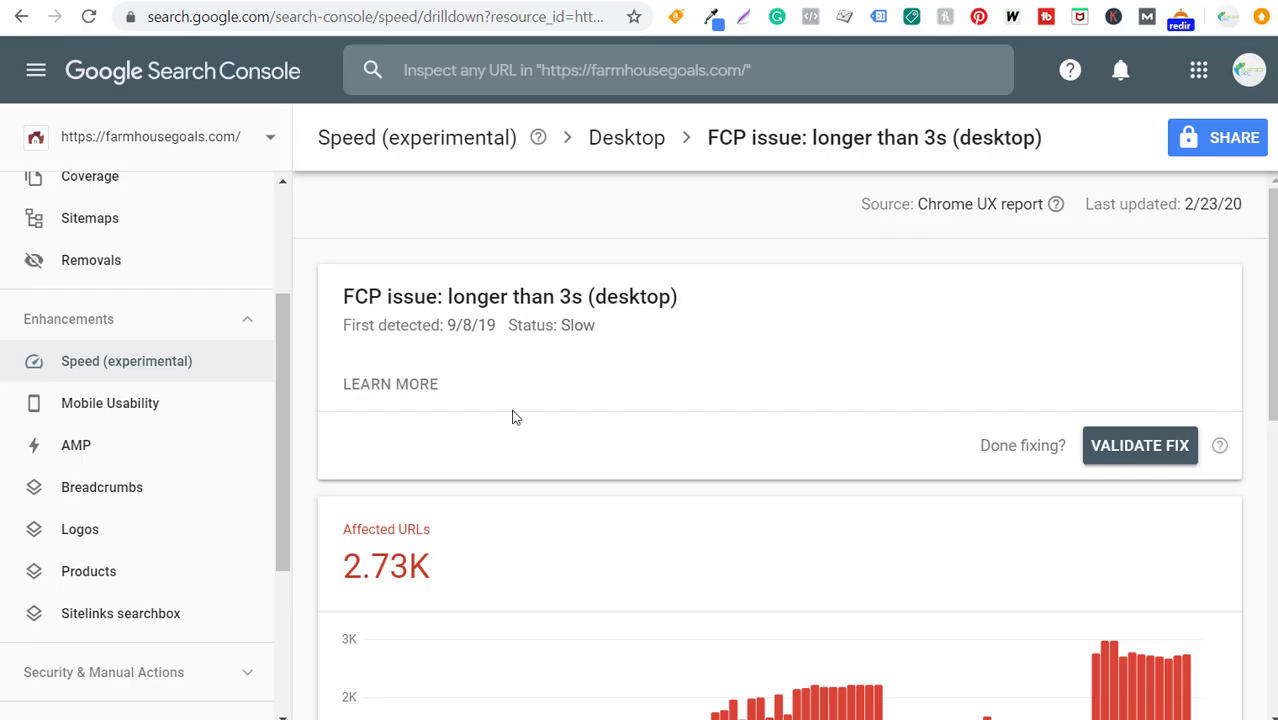
scroll(205, 442, up, 3)
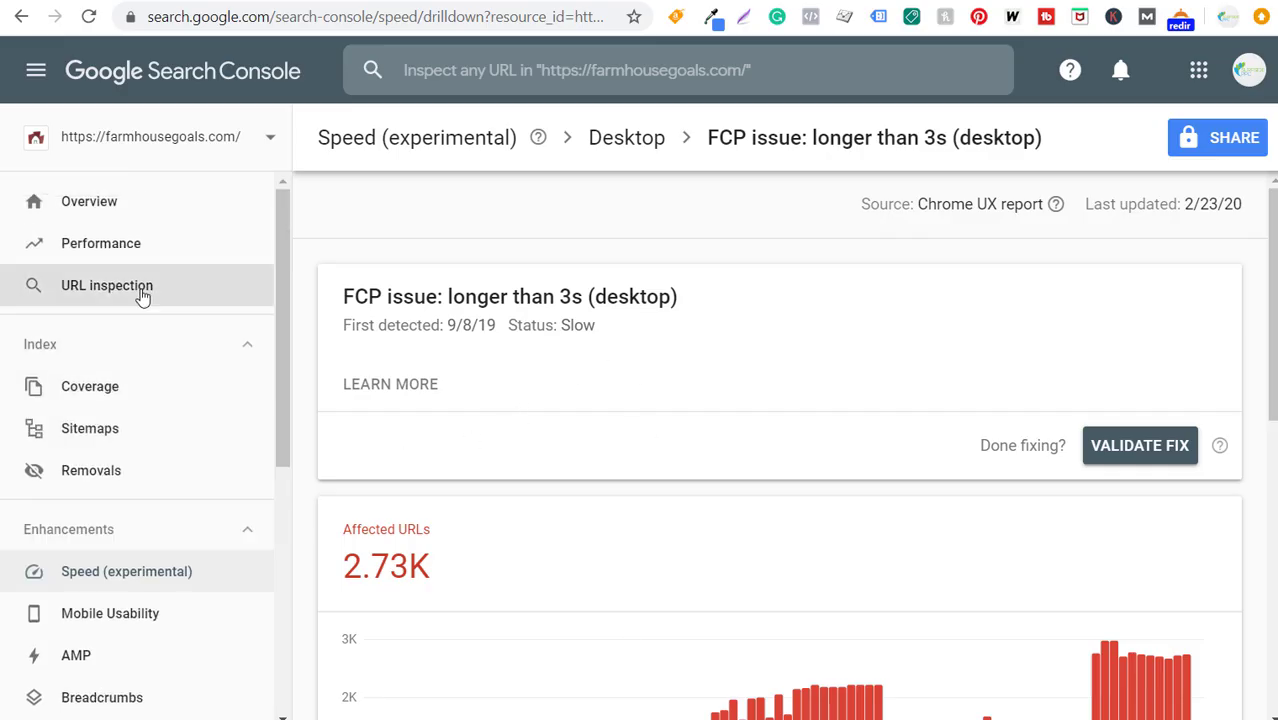
- Open the Performance report and set its date range to compare the last 3 months to the previous period
click(142, 244)
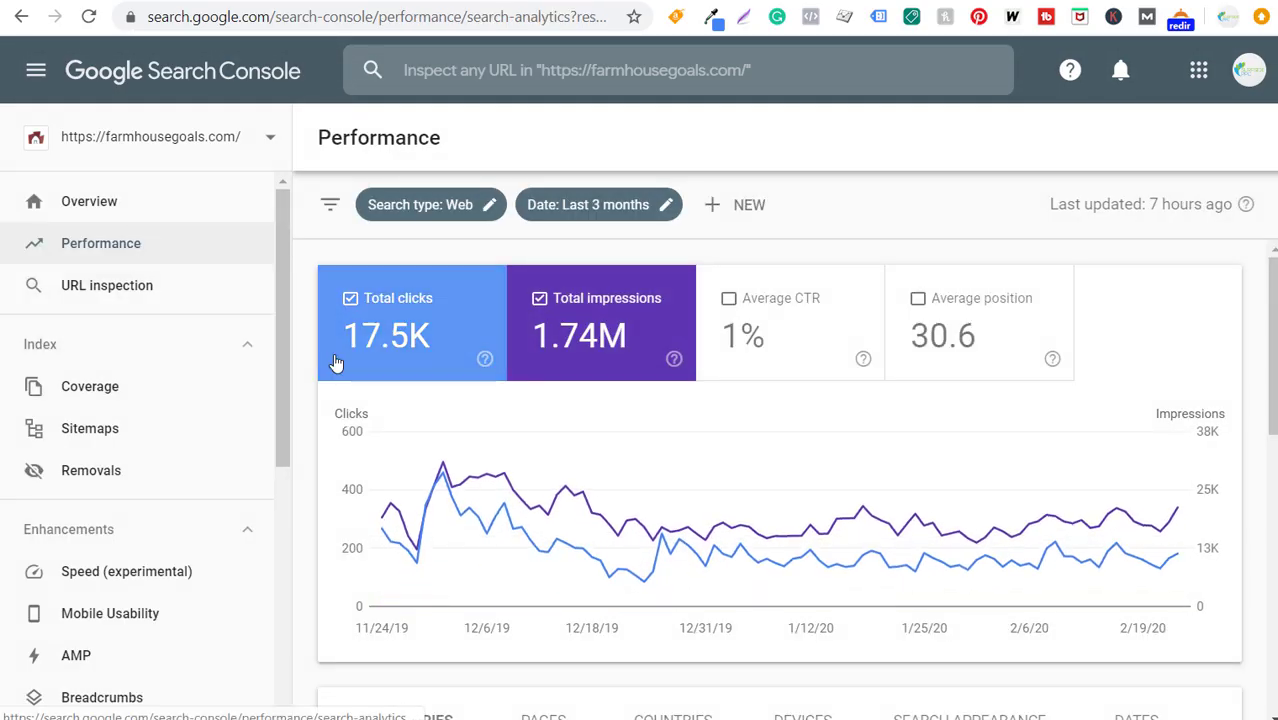
scroll(822, 470, down, 3)
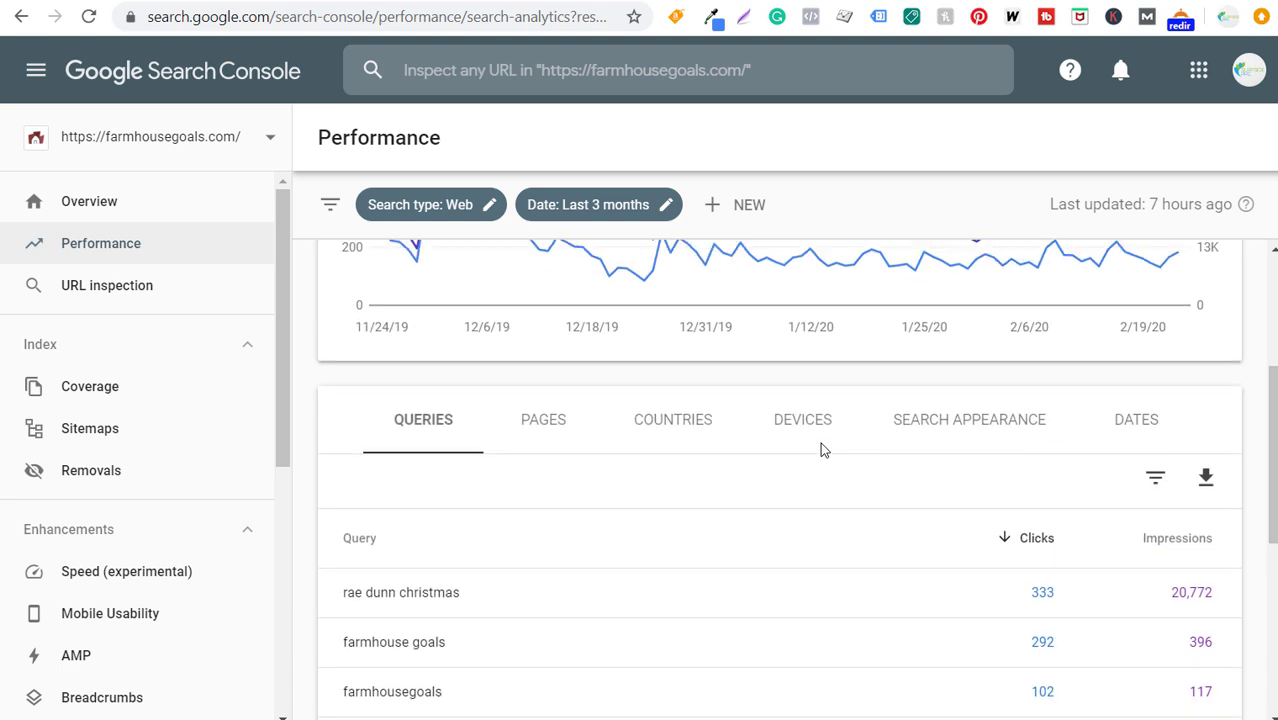
scroll(820, 442, up, 3)
click(598, 204)
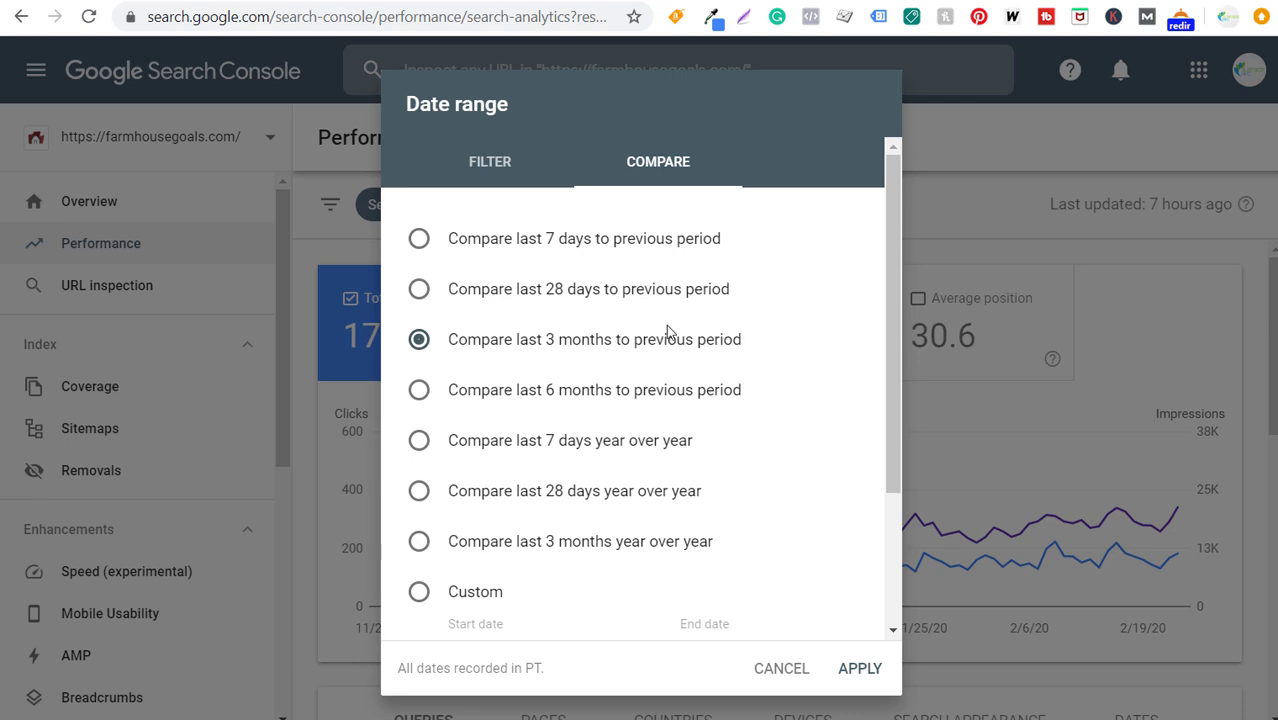
click(862, 670)
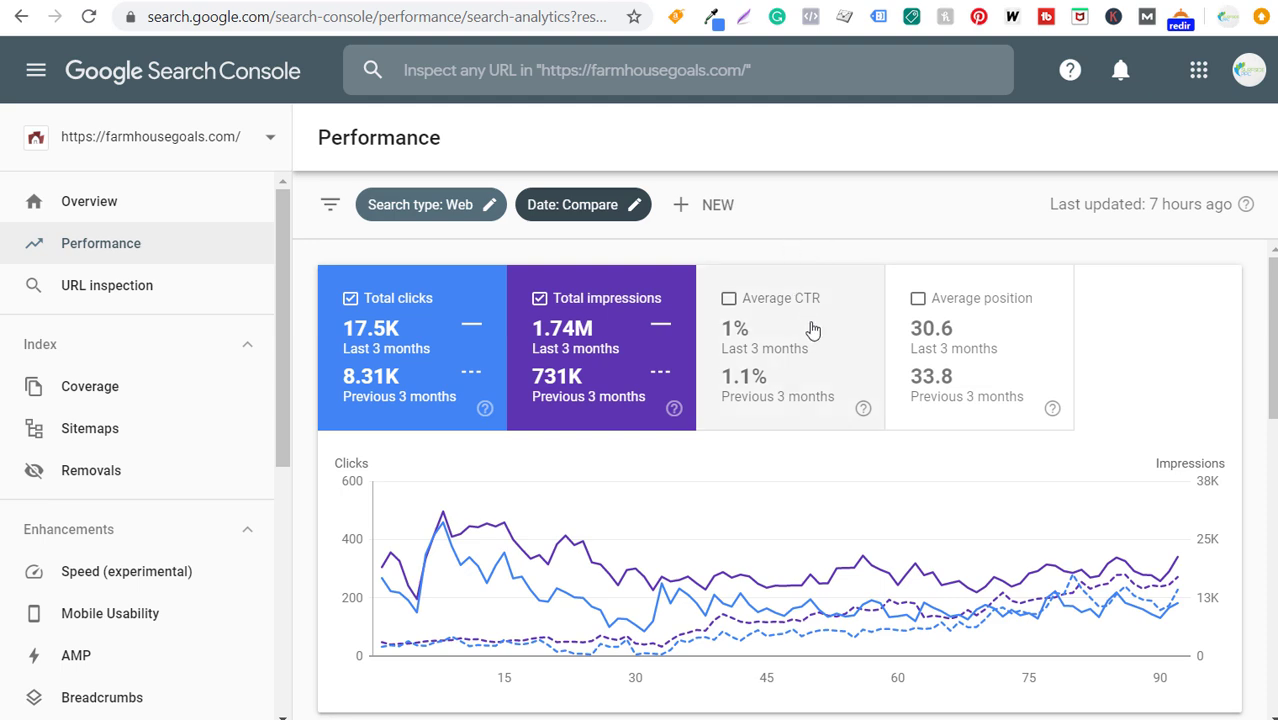
- Filter the queries to an impressions difference smaller than 0 and sort them by previous 3 months impressions, highest first
scroll(621, 345, down, 4)
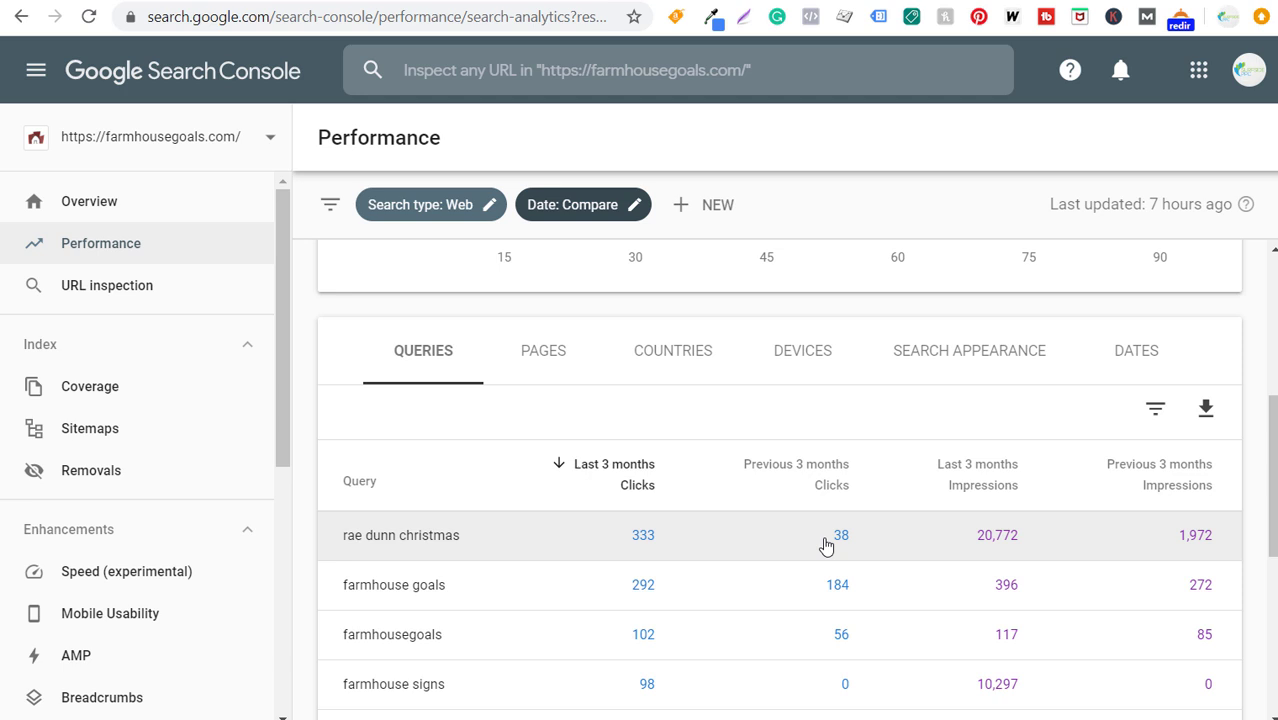
click(1155, 412)
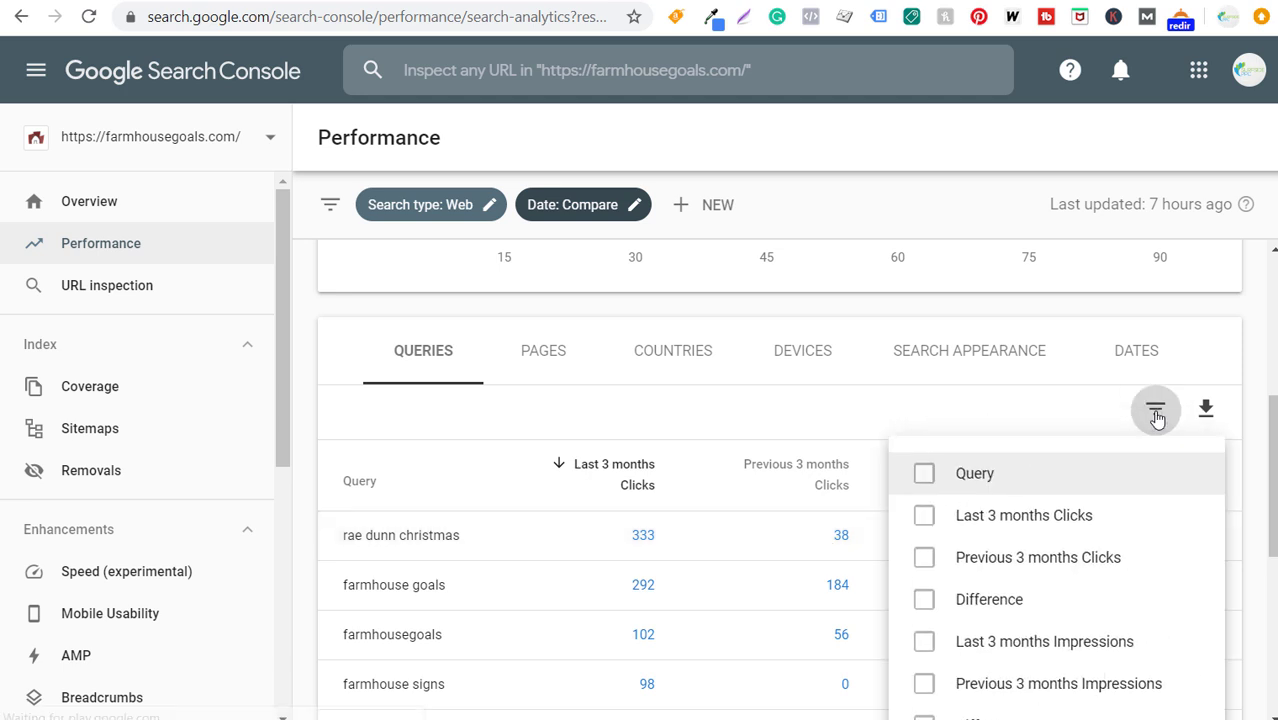
scroll(830, 540, down, 1)
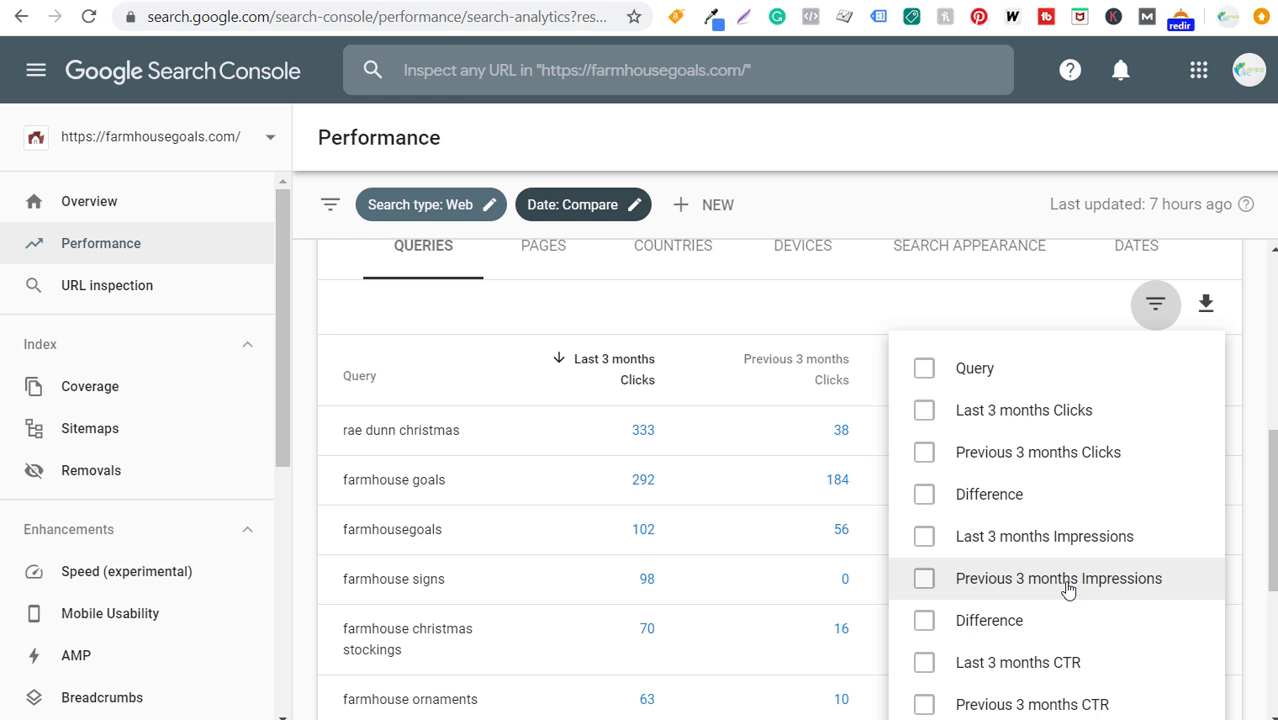
click(972, 626)
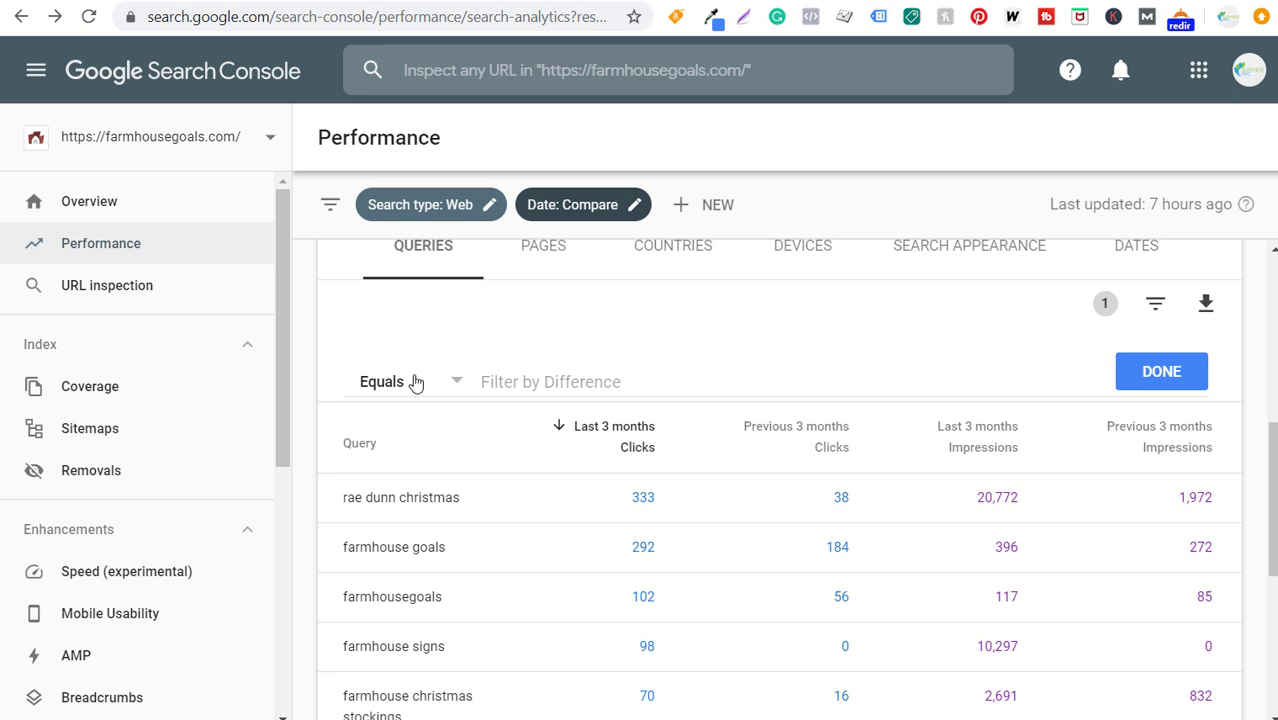
click(418, 382)
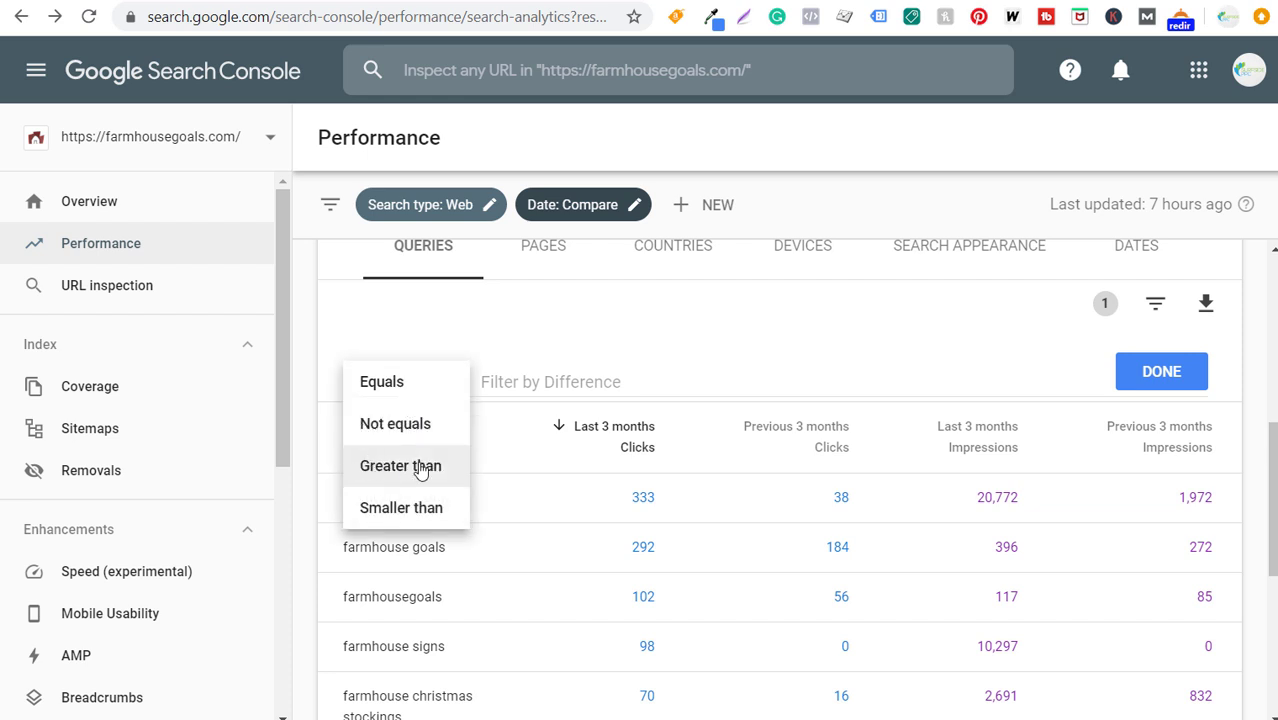
click(400, 508)
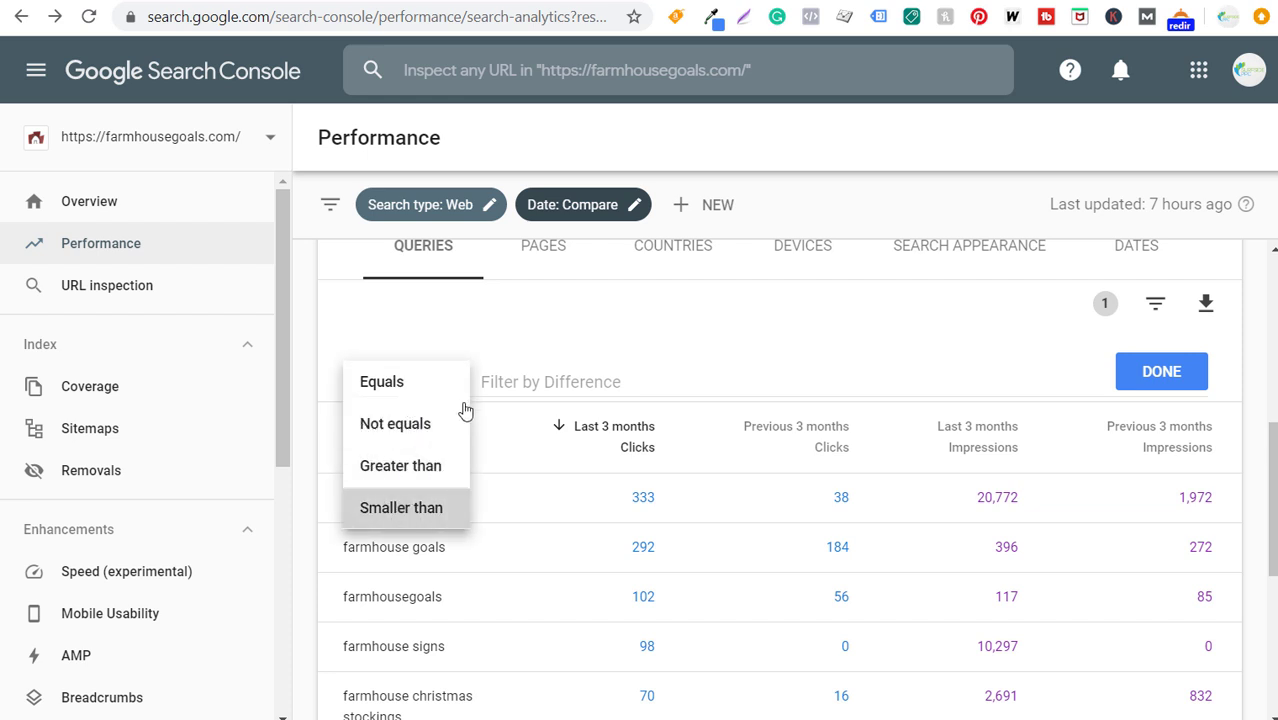
click(529, 392)
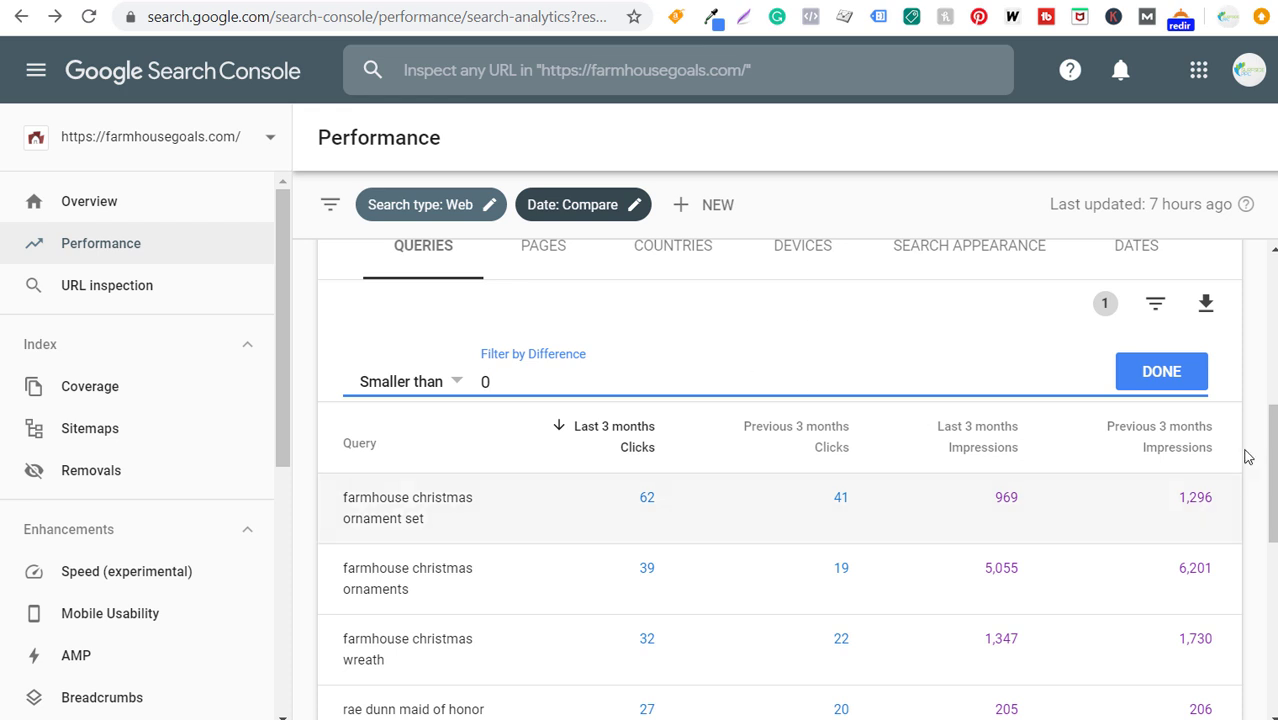
click(1130, 379)
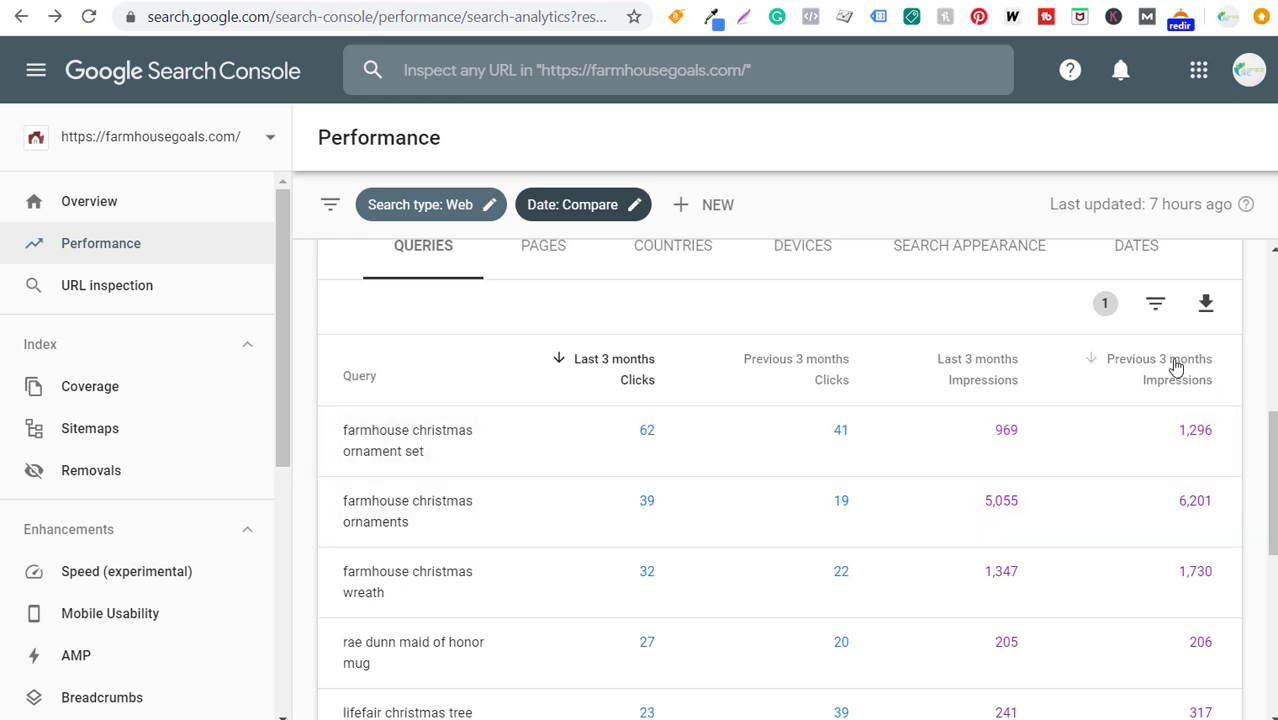
click(1172, 363)
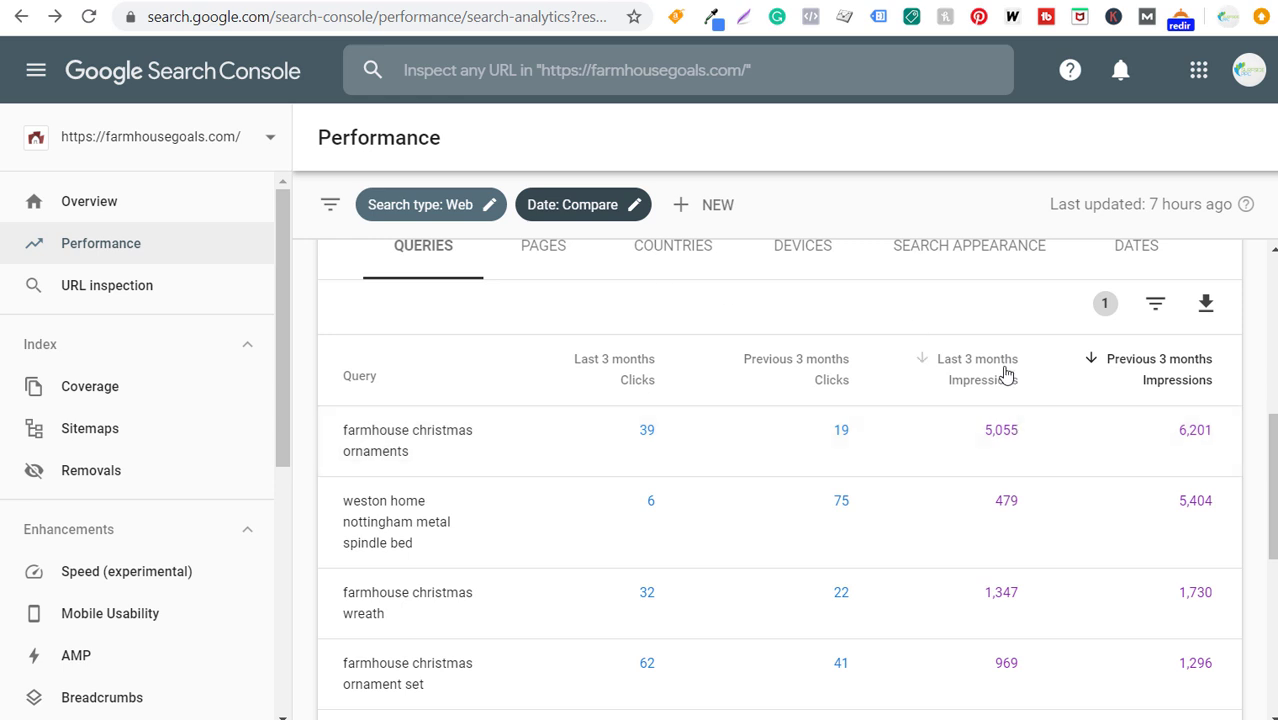
- Switch the comparison to pages and examine which pages lost impressions and how their clicks changed between the two periods
click(548, 247)
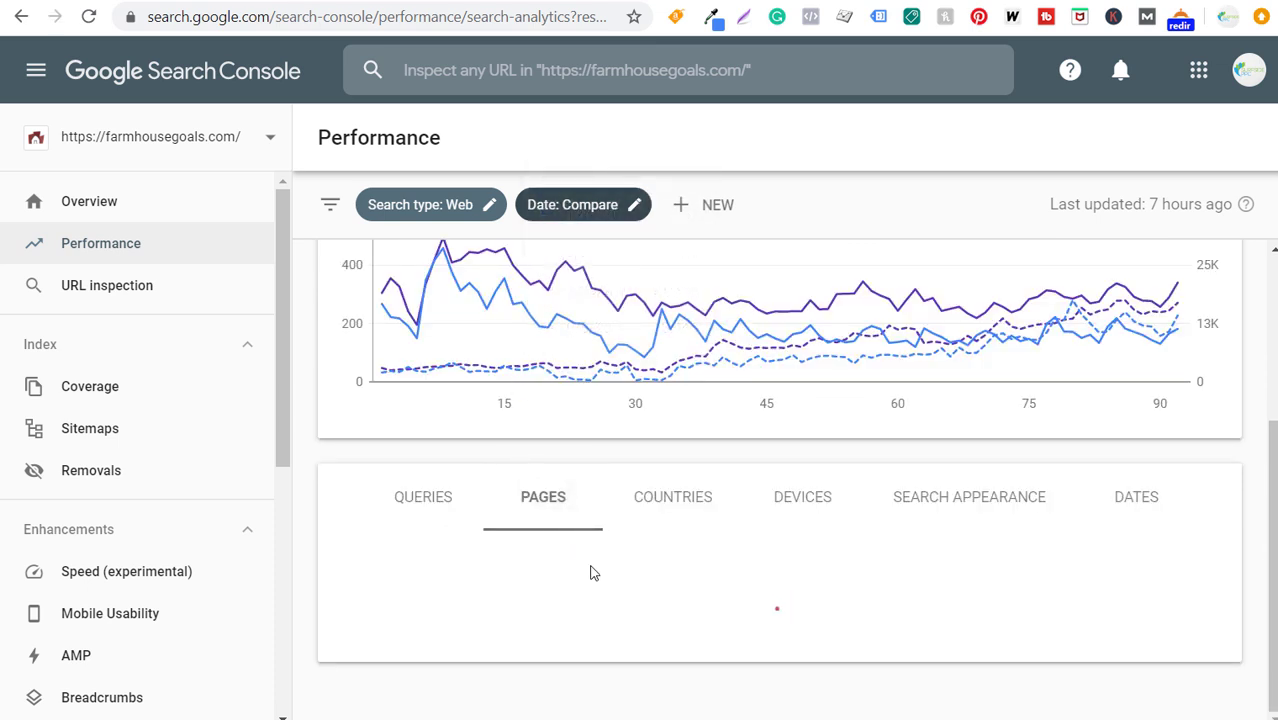
scroll(780, 450, down, 2)
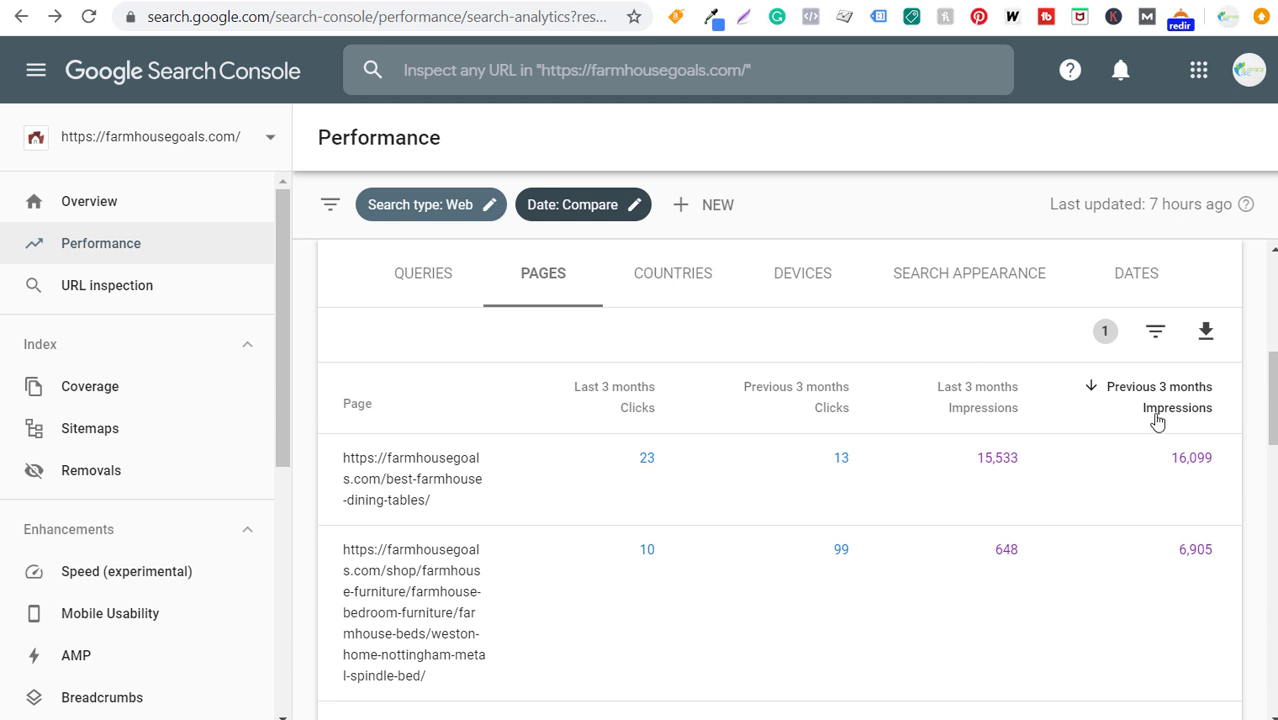
scroll(966, 344, down, 1)
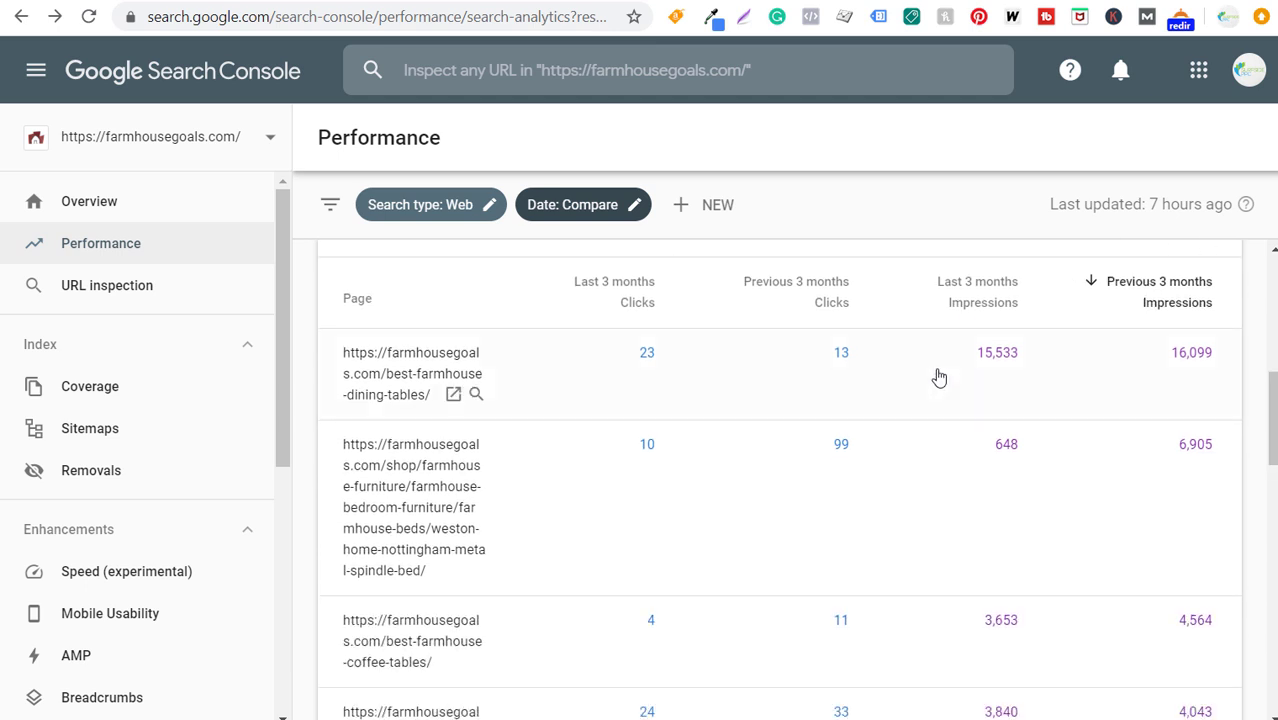
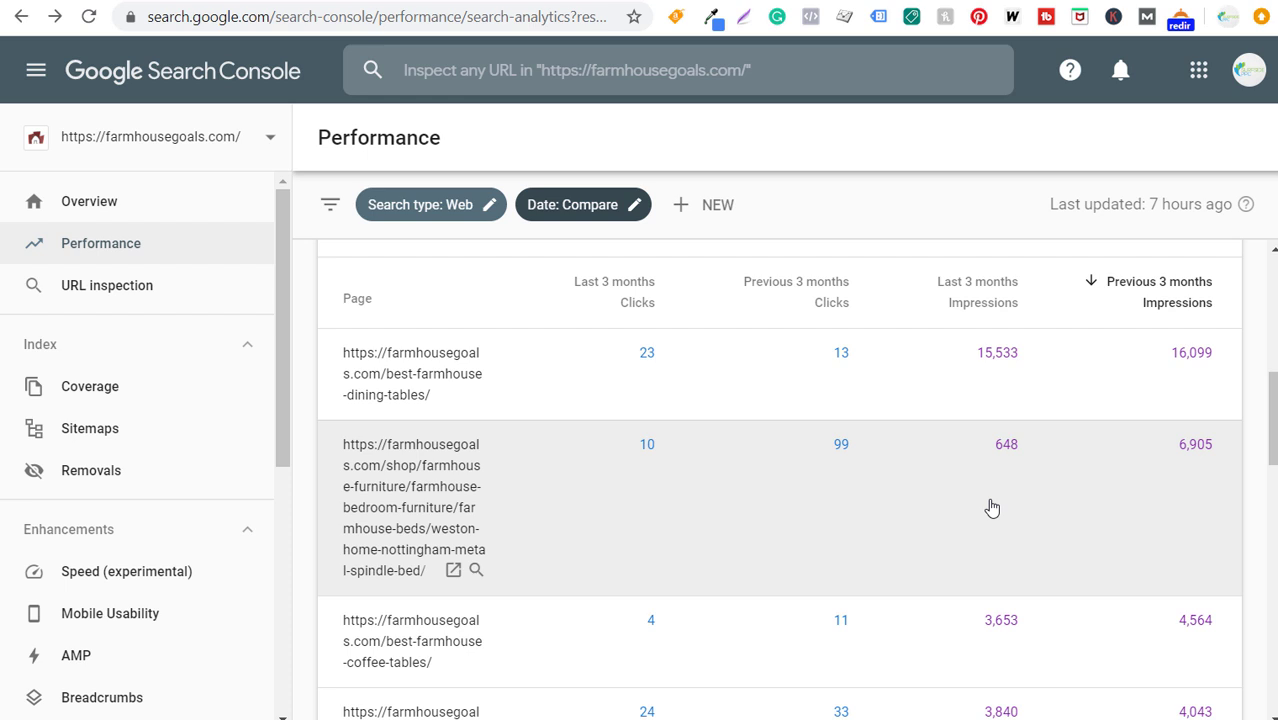
scroll(991, 508, down, 2)
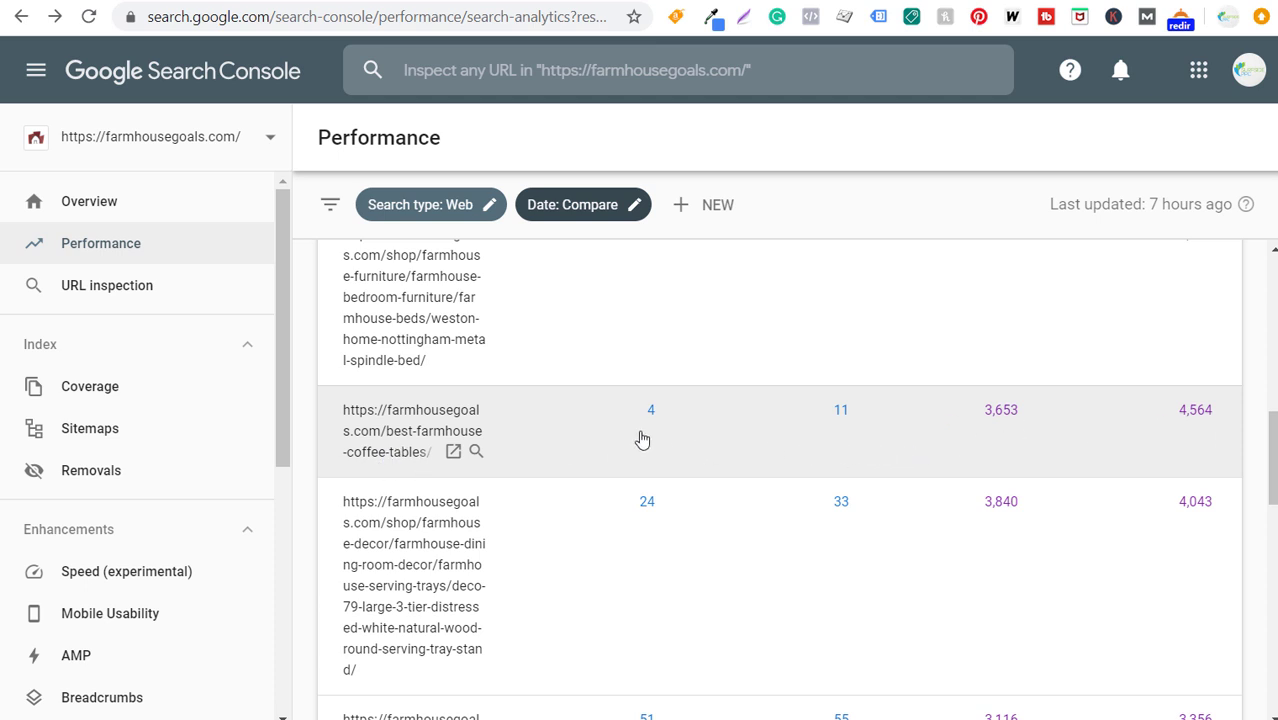
scroll(712, 443, down, 2)
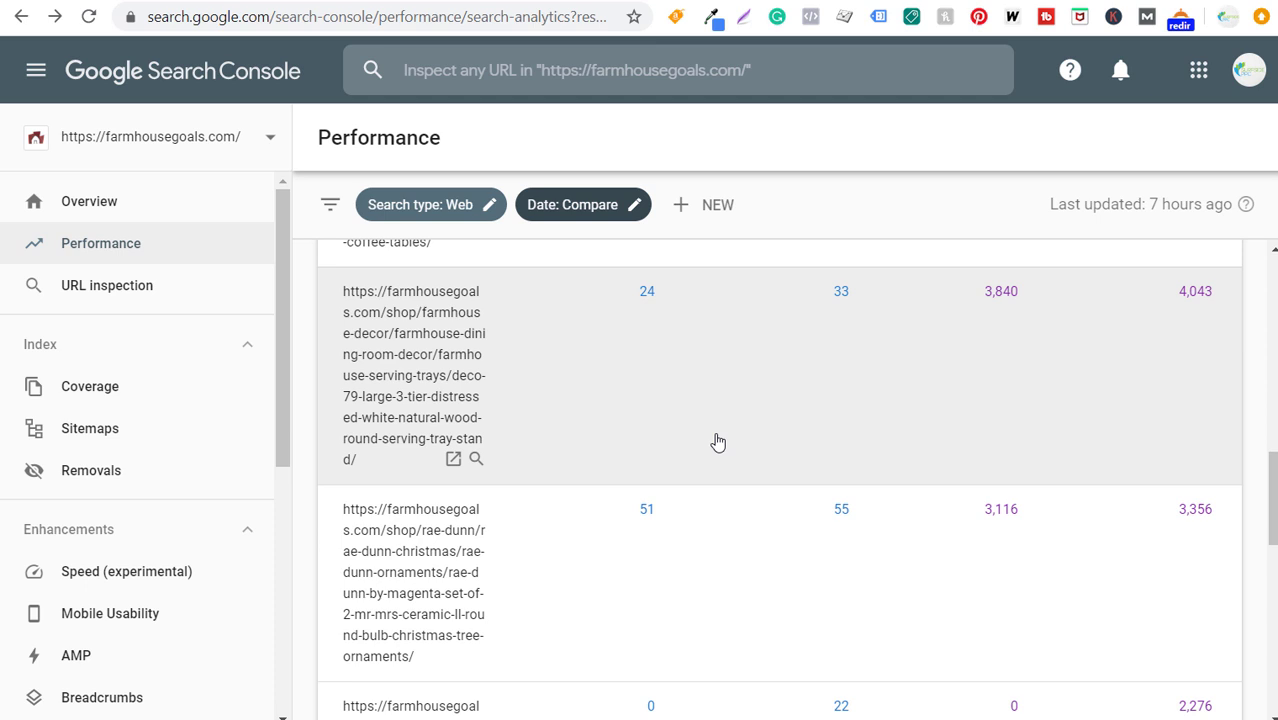
scroll(717, 442, down, 4)
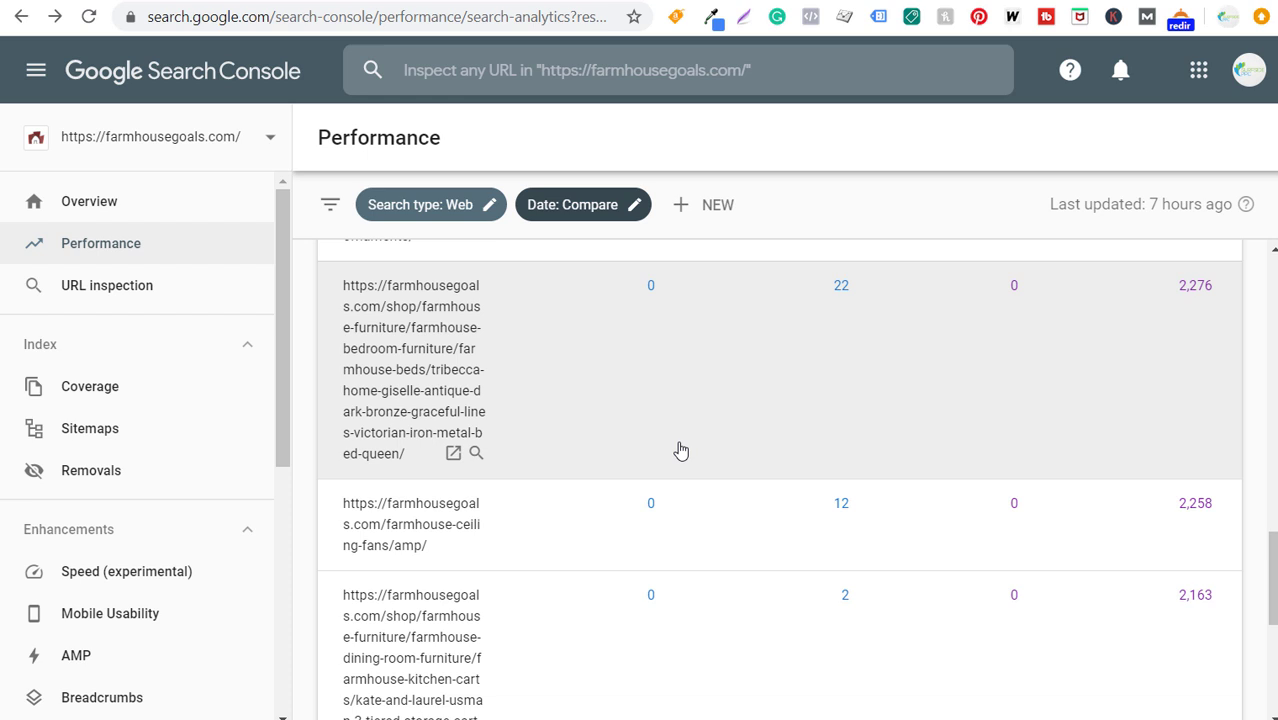
scroll(680, 451, up, 6)
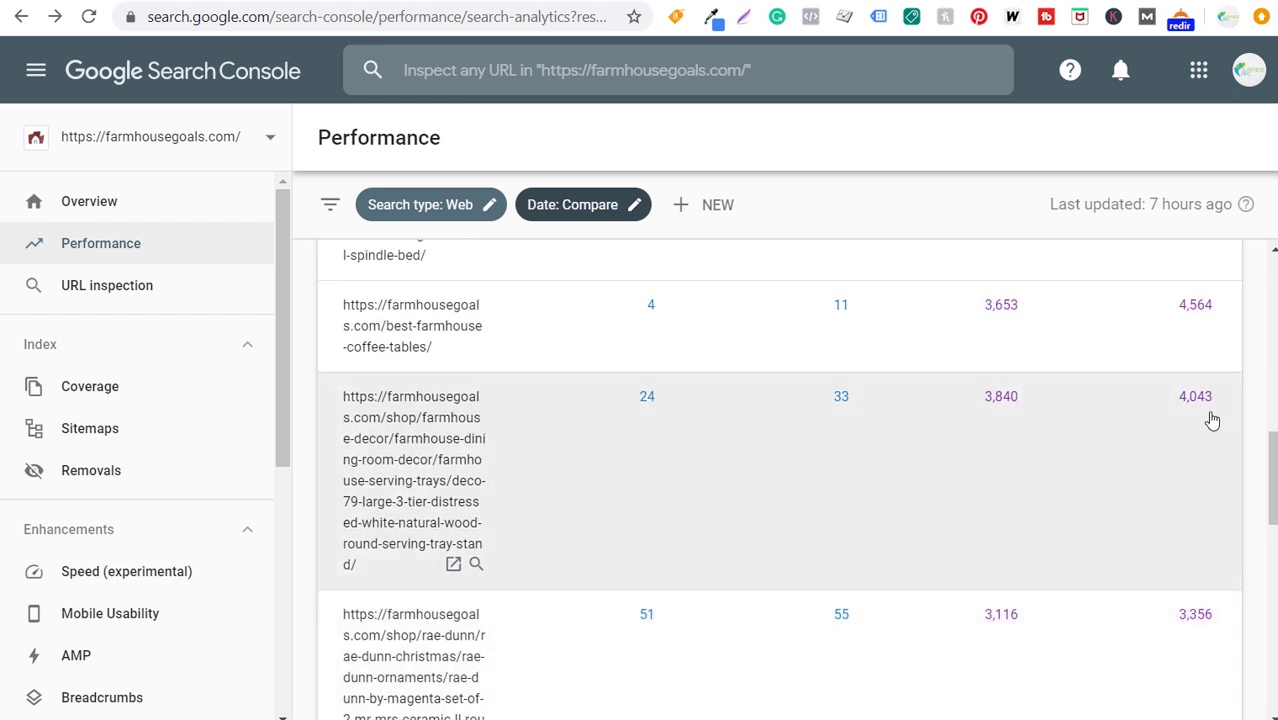
scroll(711, 399, up, 5)
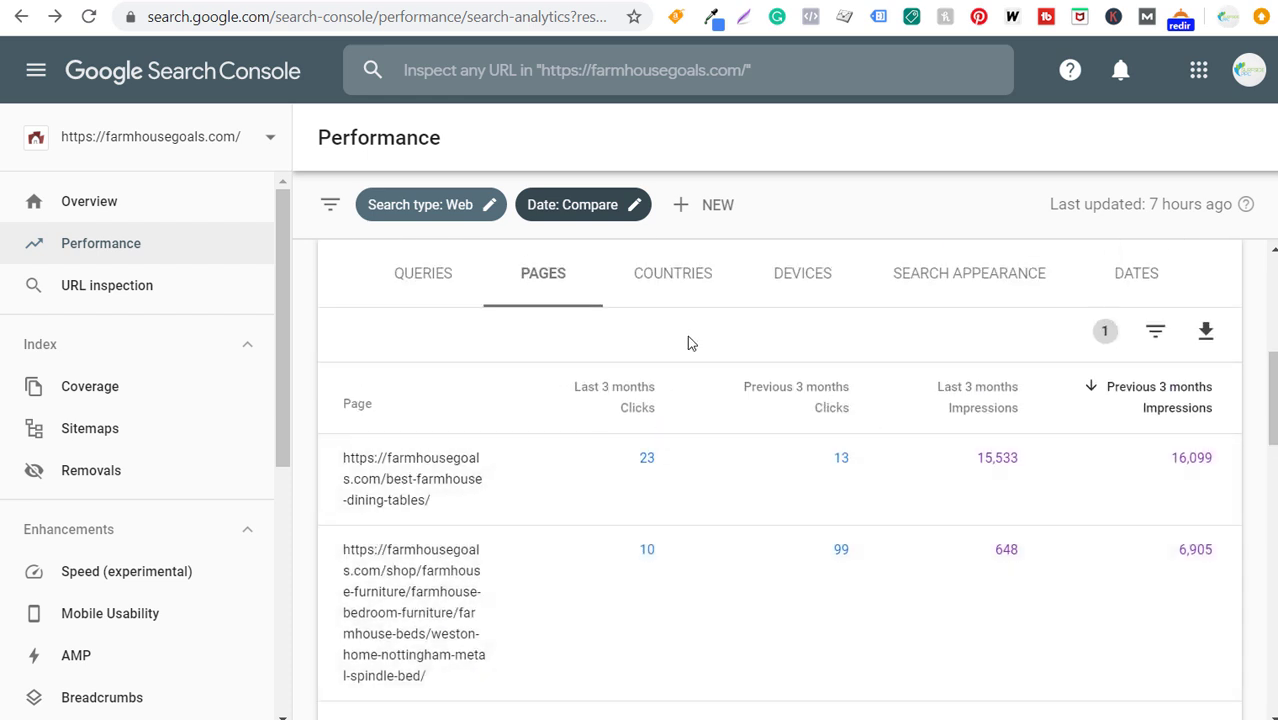
scroll(690, 348, down, 1)
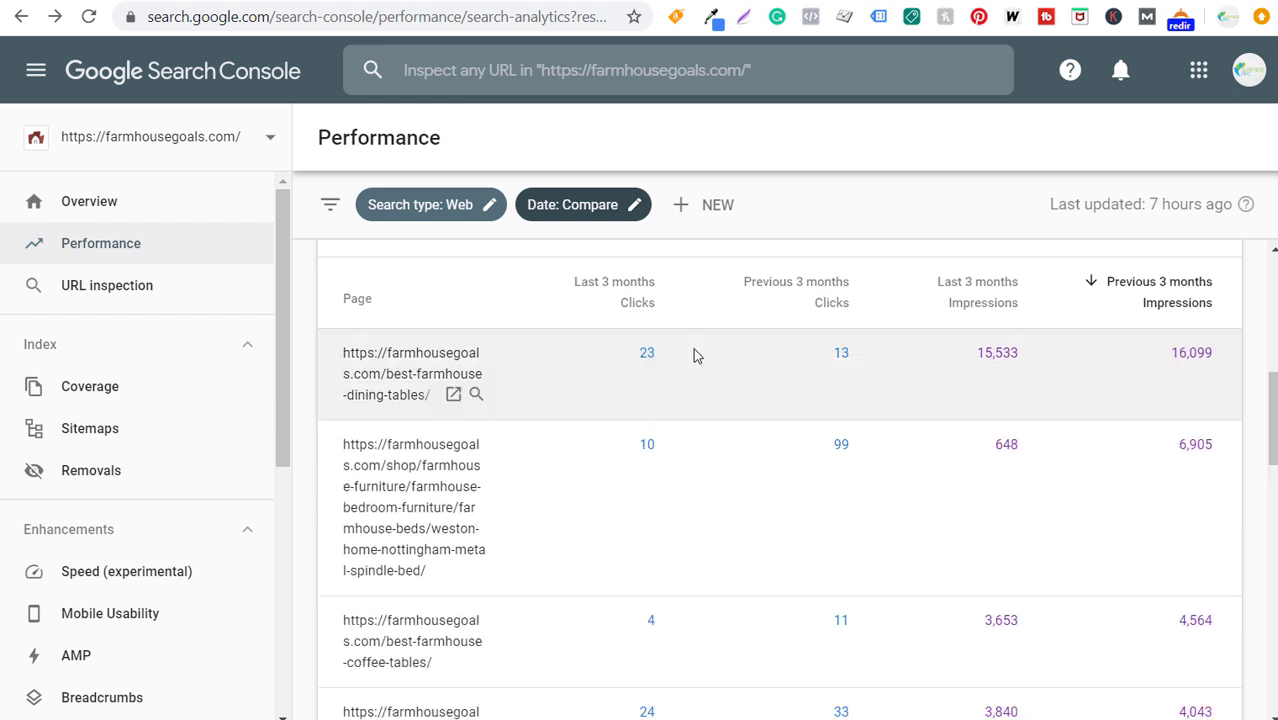
scroll(766, 375, down, 7)
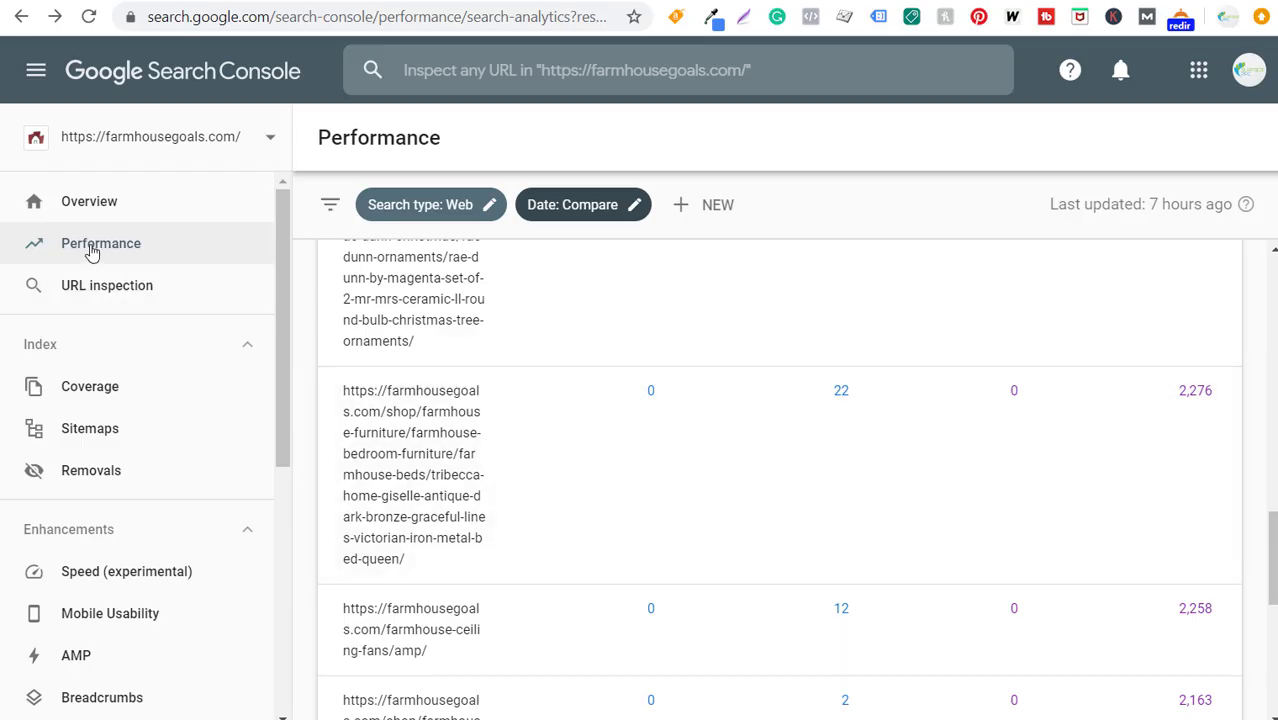
- Reload the Performance report without the comparison and narrow it to the farmhouse-bath-rugs page from the pages list
click(127, 254)
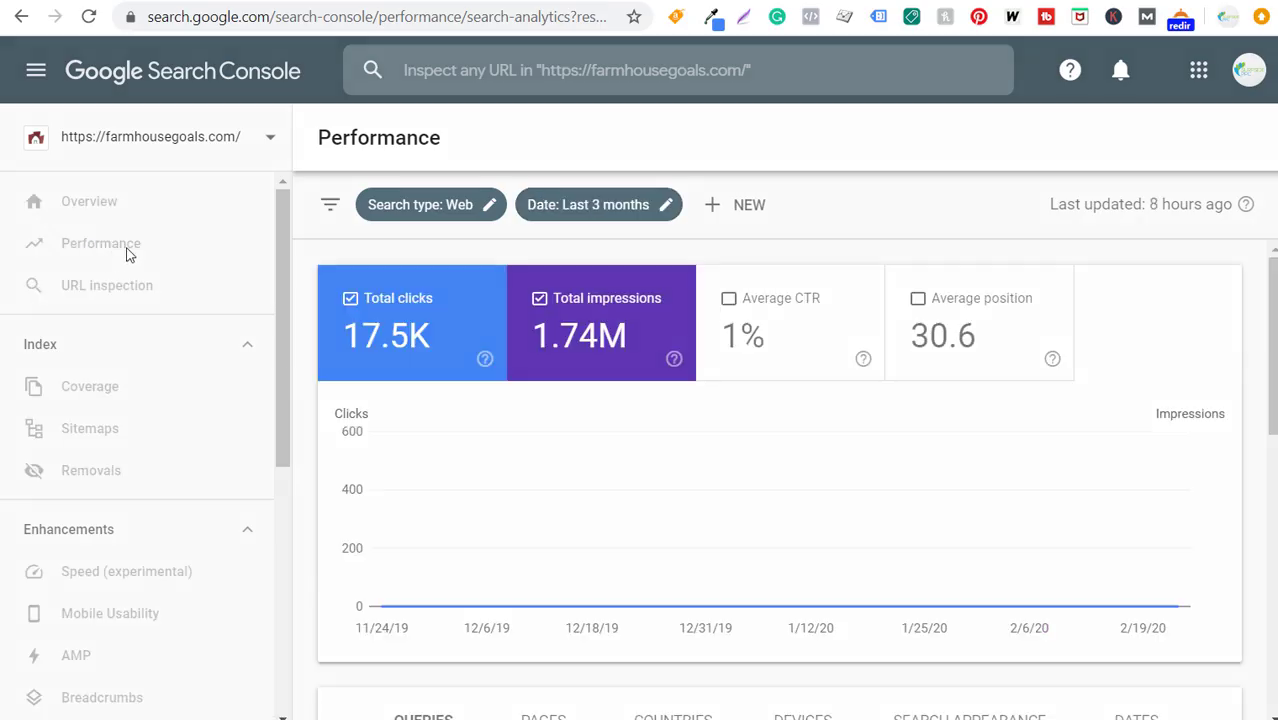
scroll(765, 485, down, 3)
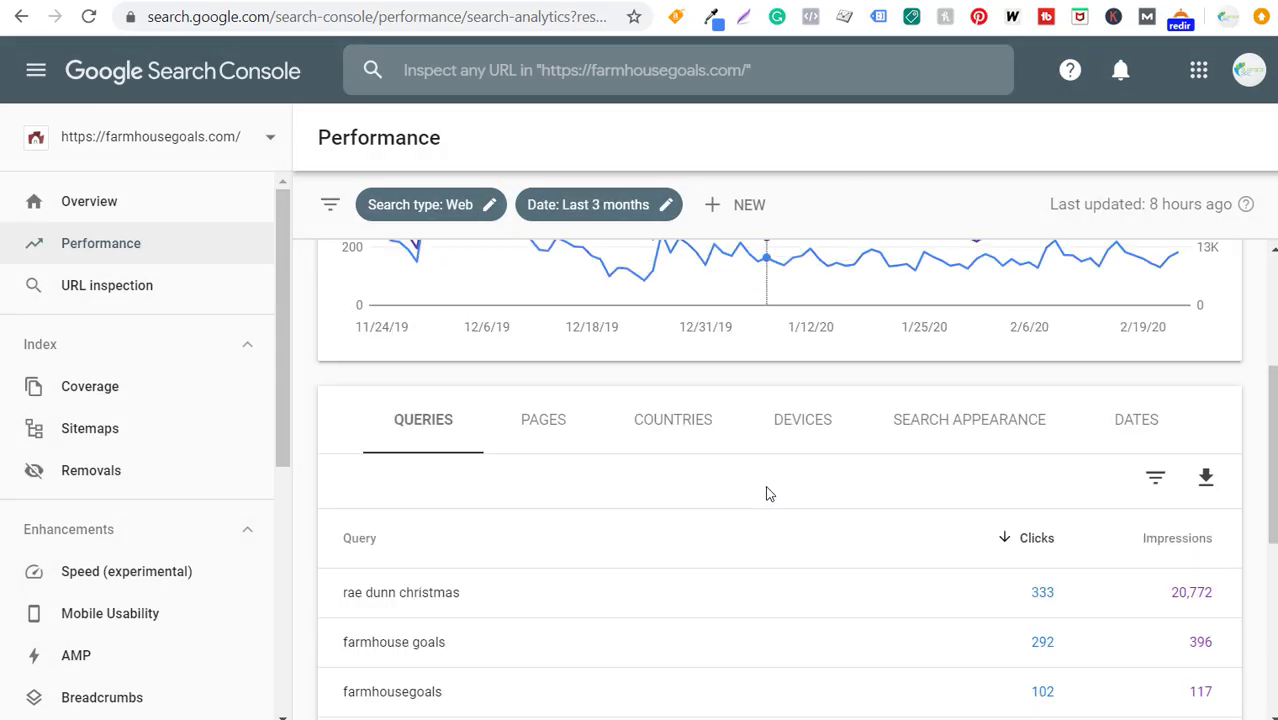
click(560, 428)
scroll(679, 491, down, 4)
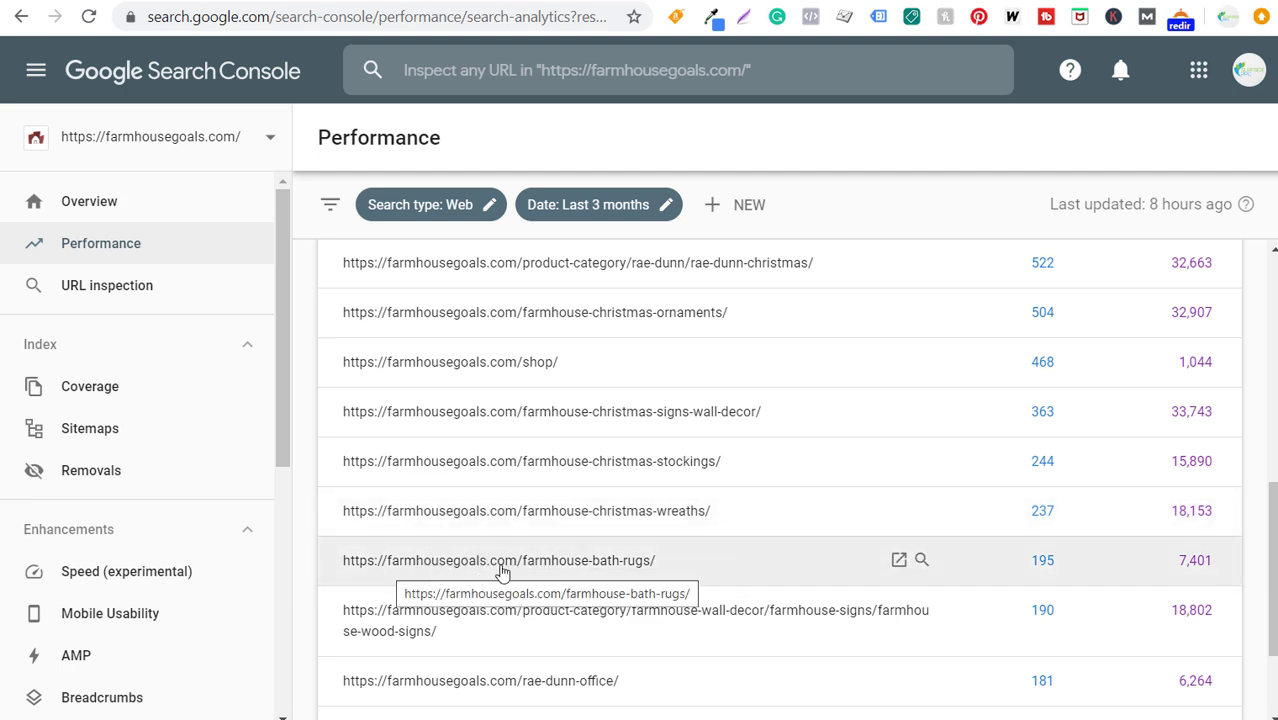
click(570, 564)
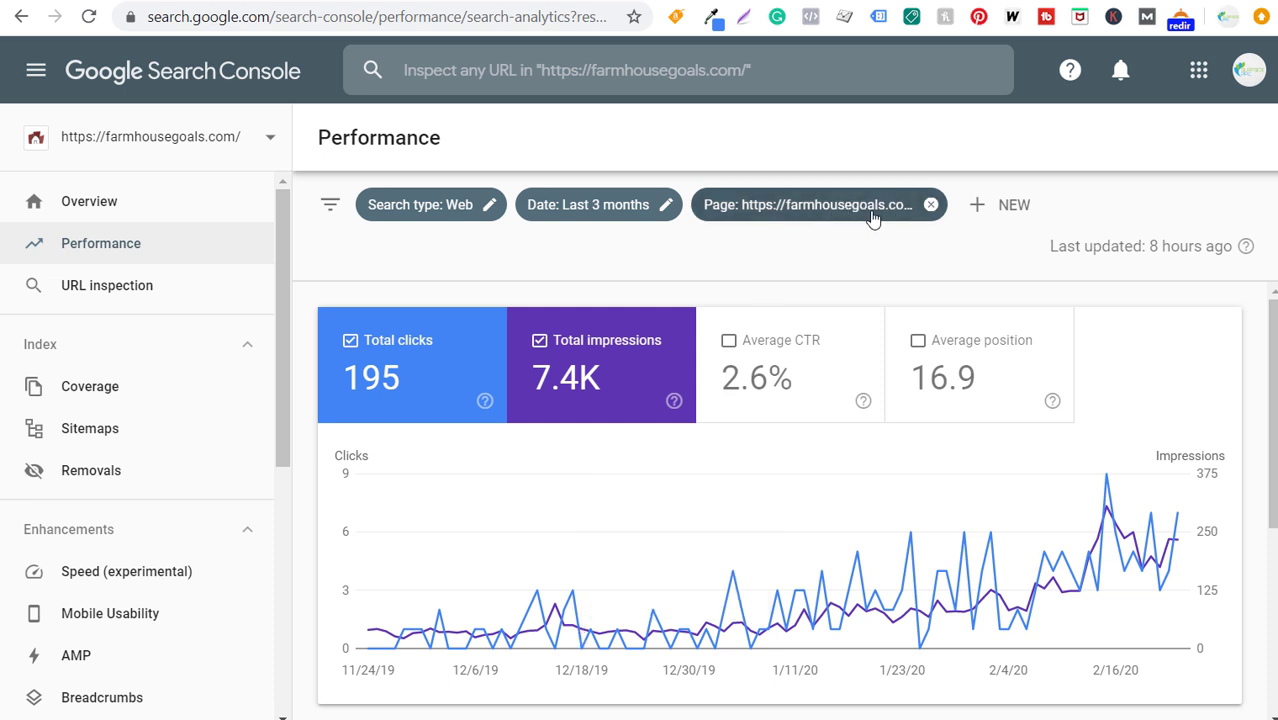
- List the queries for the farmhouse-bath-rugs page, sort them by impressions, highest first, and review the keyword variations
click(1020, 206)
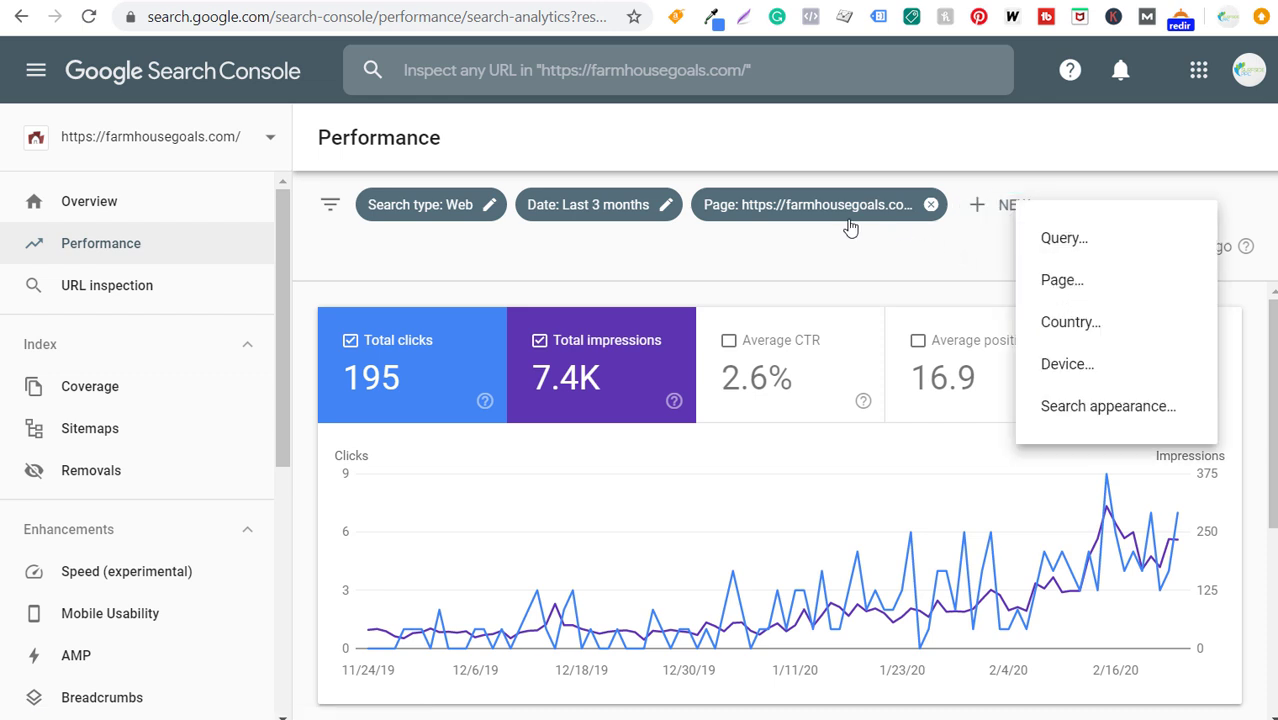
click(868, 268)
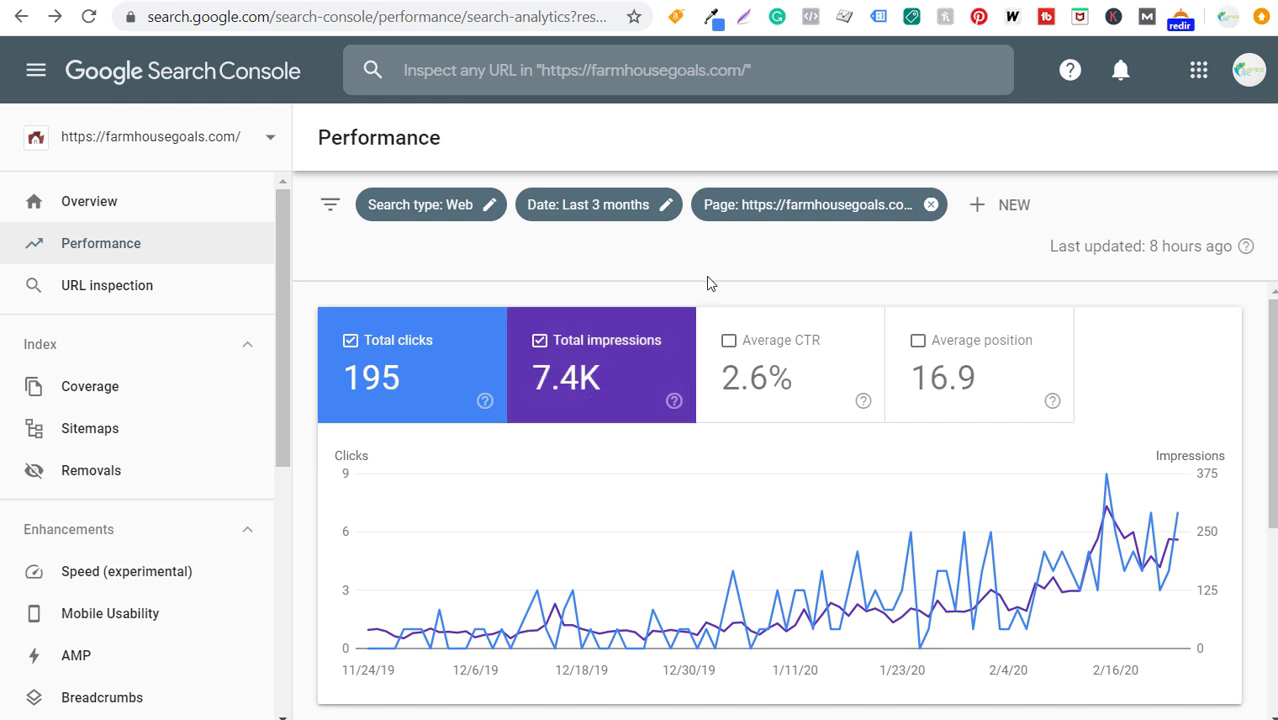
scroll(697, 538, down, 4)
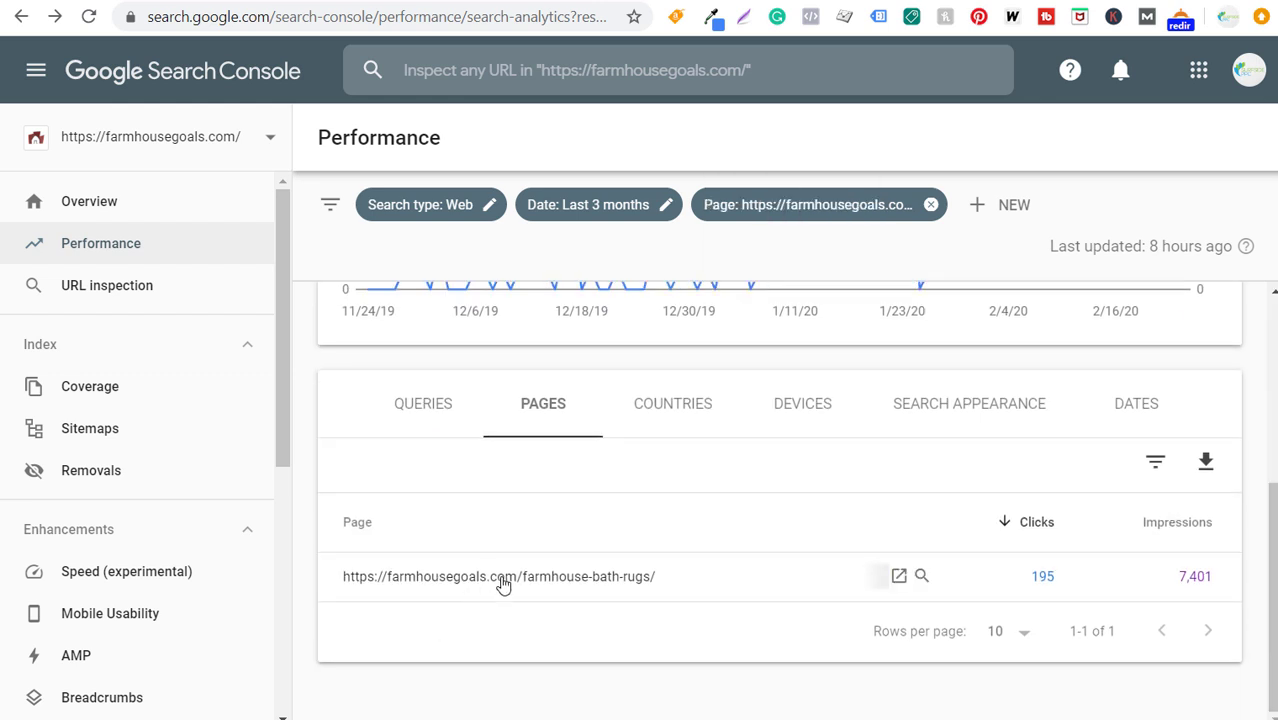
click(403, 407)
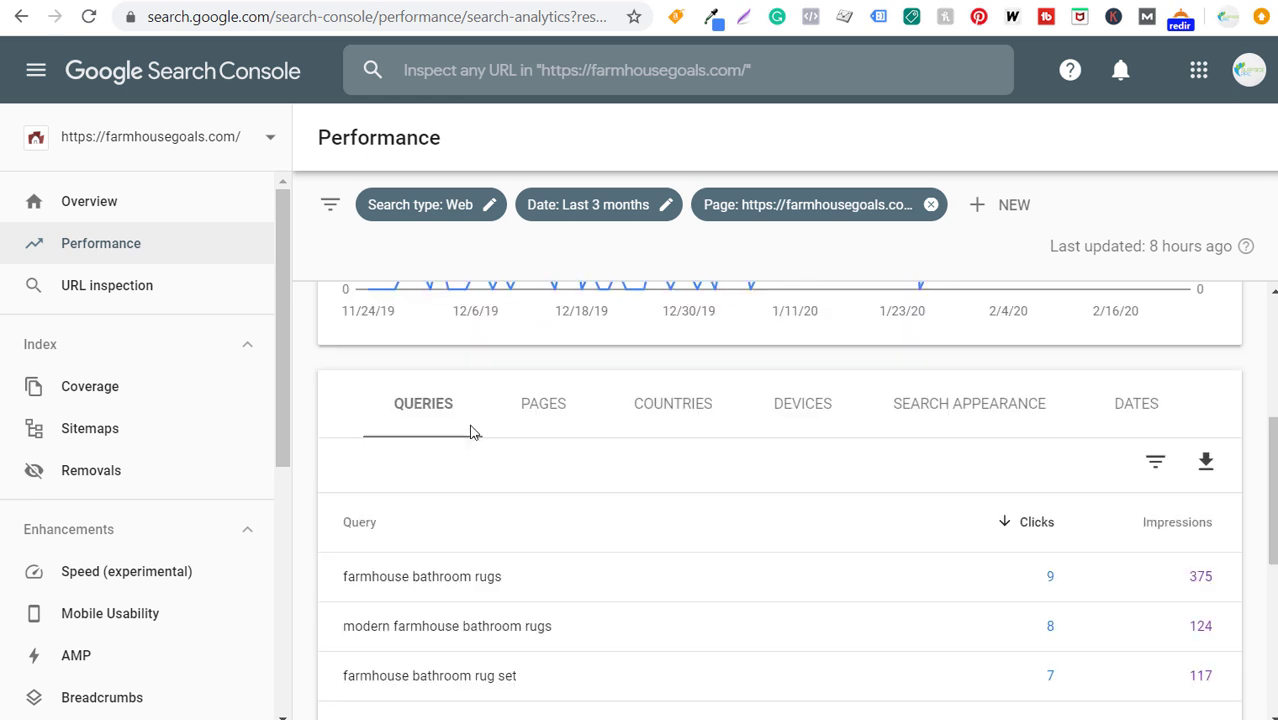
click(1186, 528)
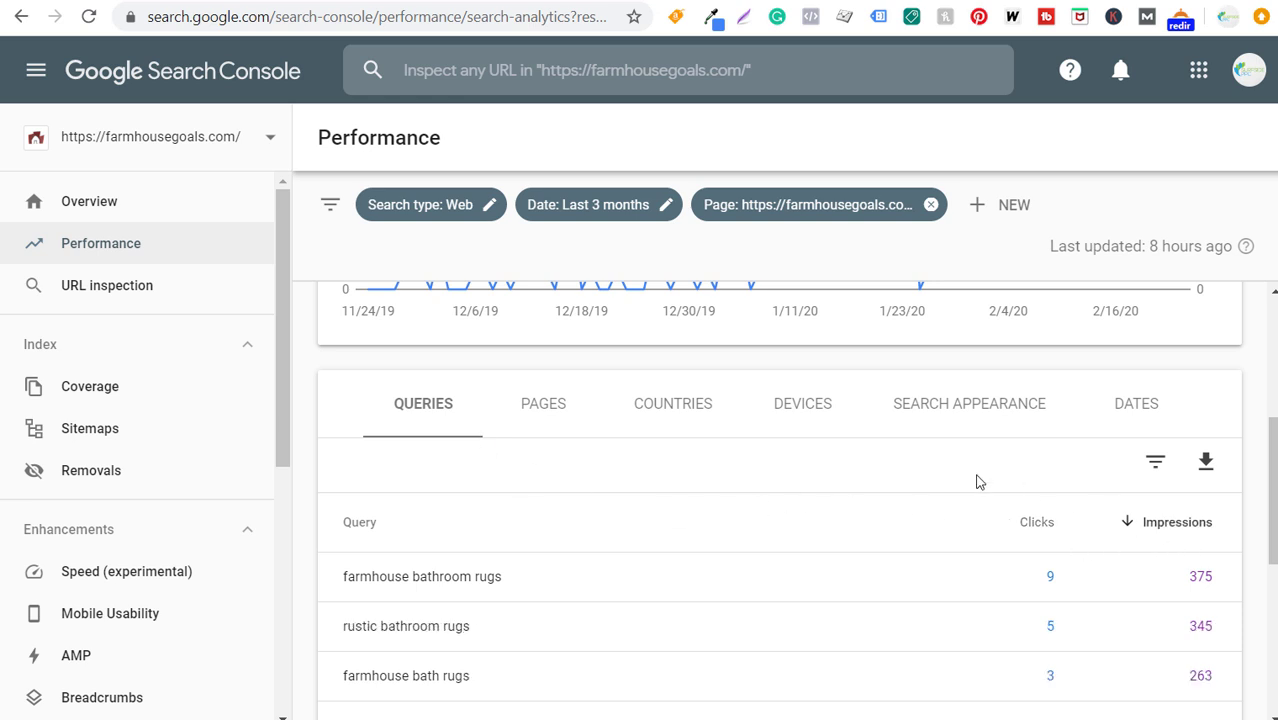
scroll(765, 437, down, 2)
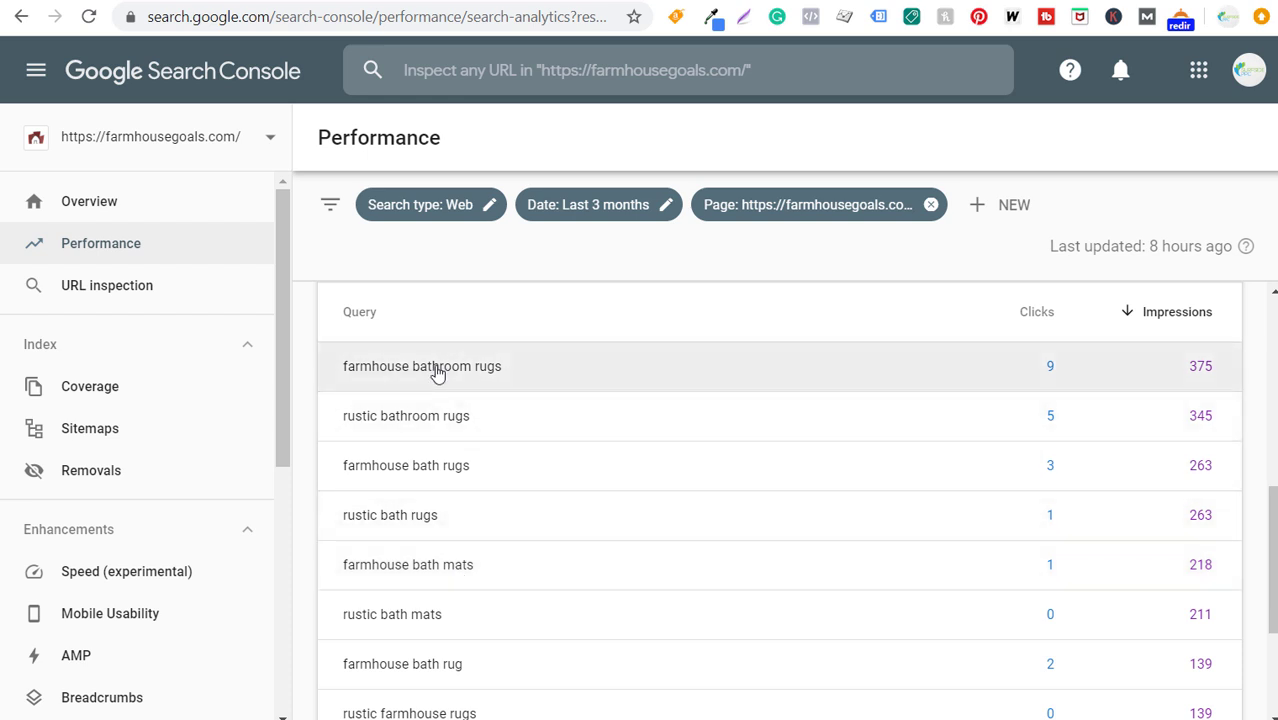
scroll(718, 385, down, 2)
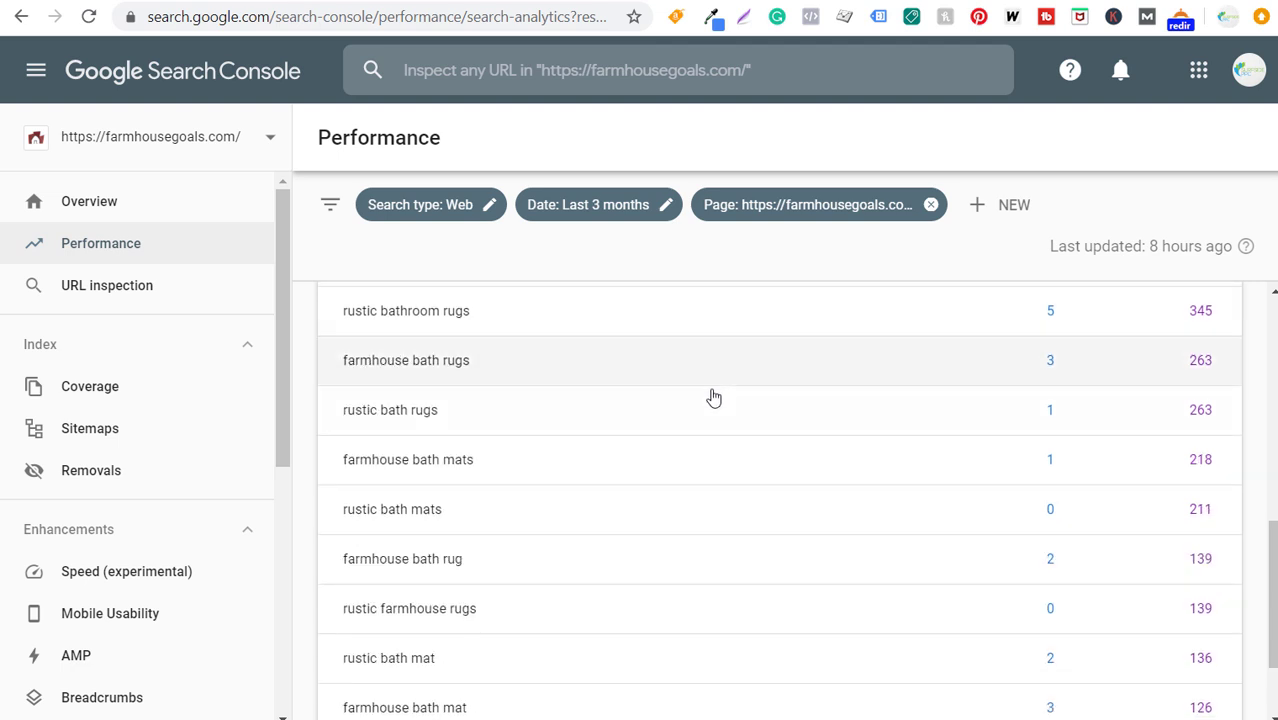
scroll(713, 490, up, 2)
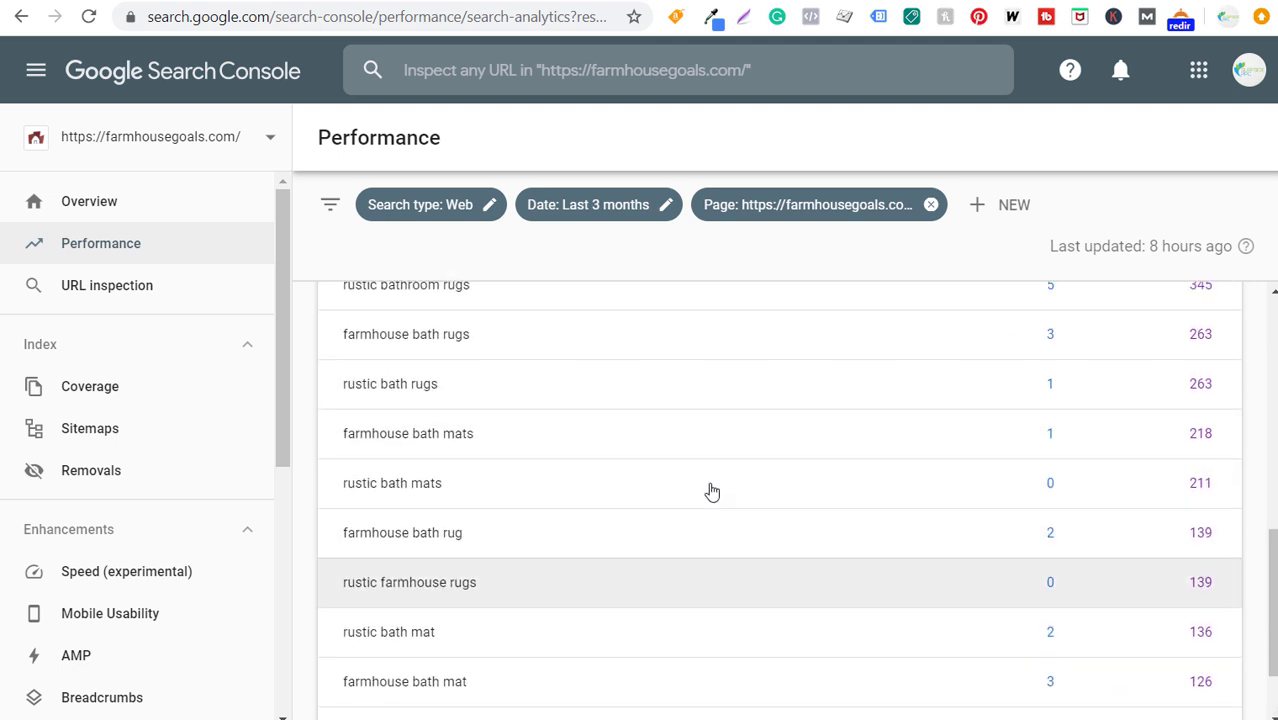
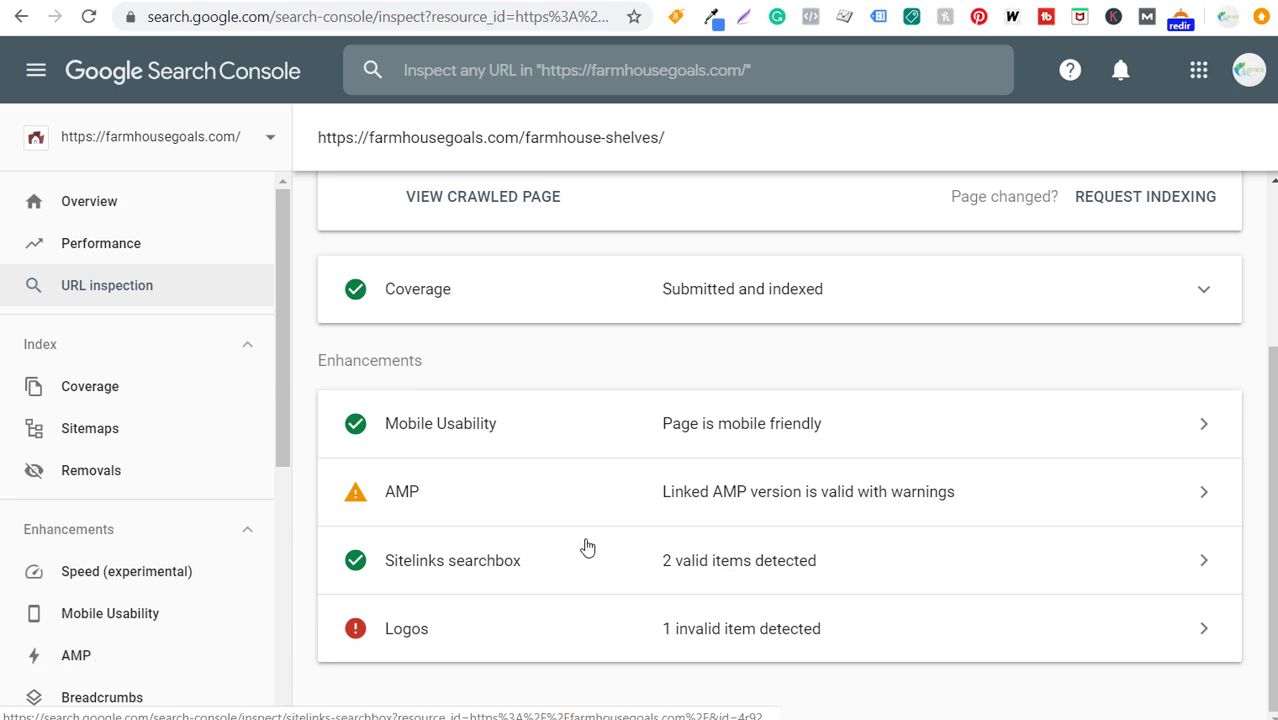
- Check the AMP issues reported for the farmhouse-shelves page and return to its URL inspection summary
click(690, 503)
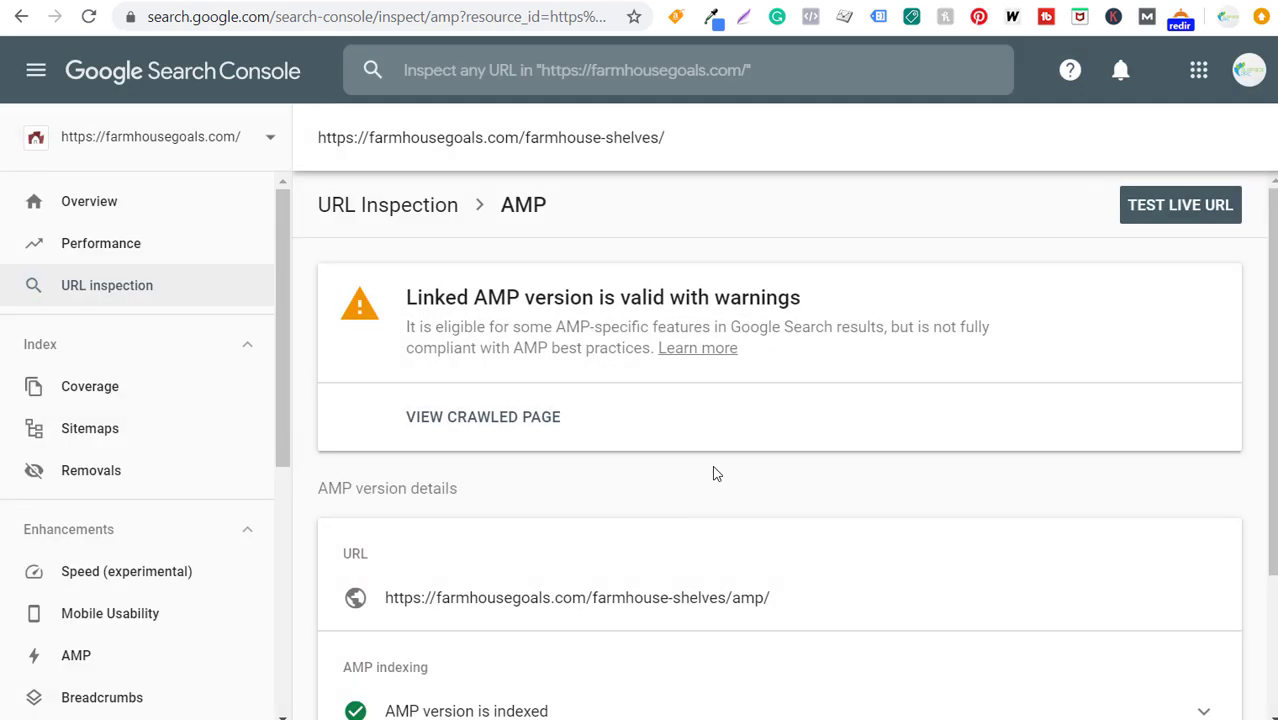
scroll(713, 463, down, 3)
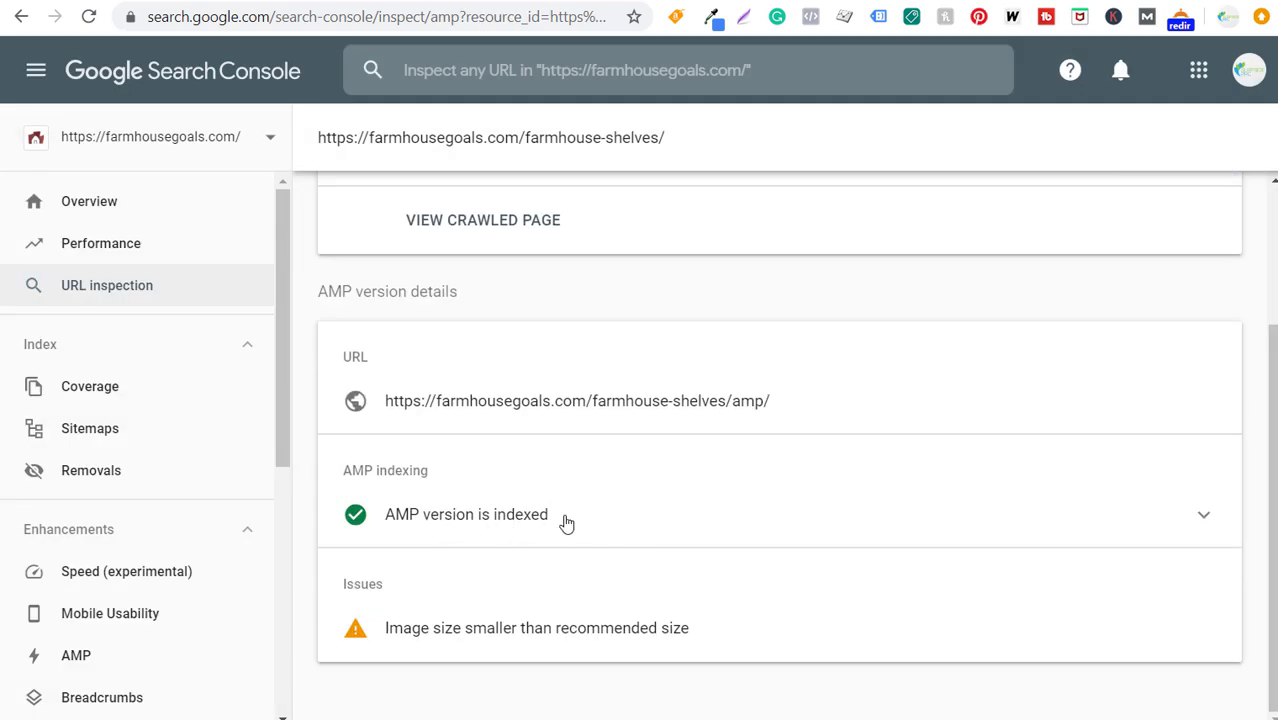
mouse_move(434, 642)
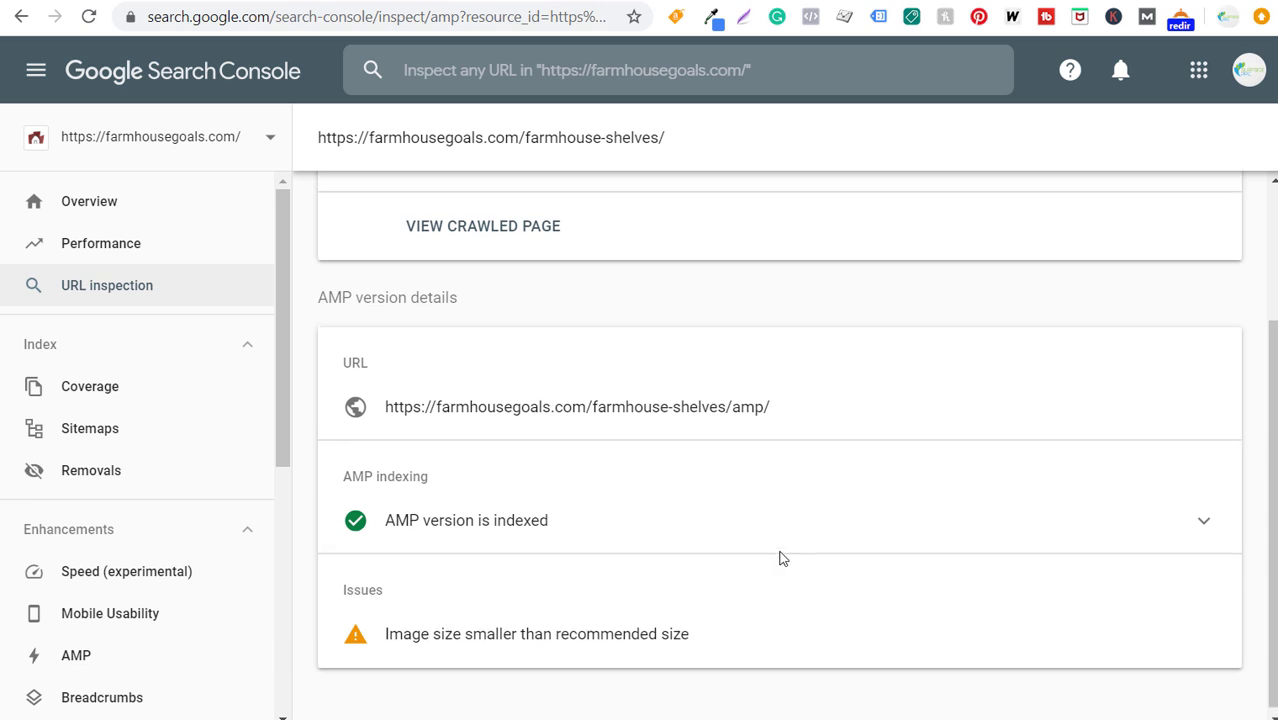
scroll(722, 460, up, 3)
click(424, 204)
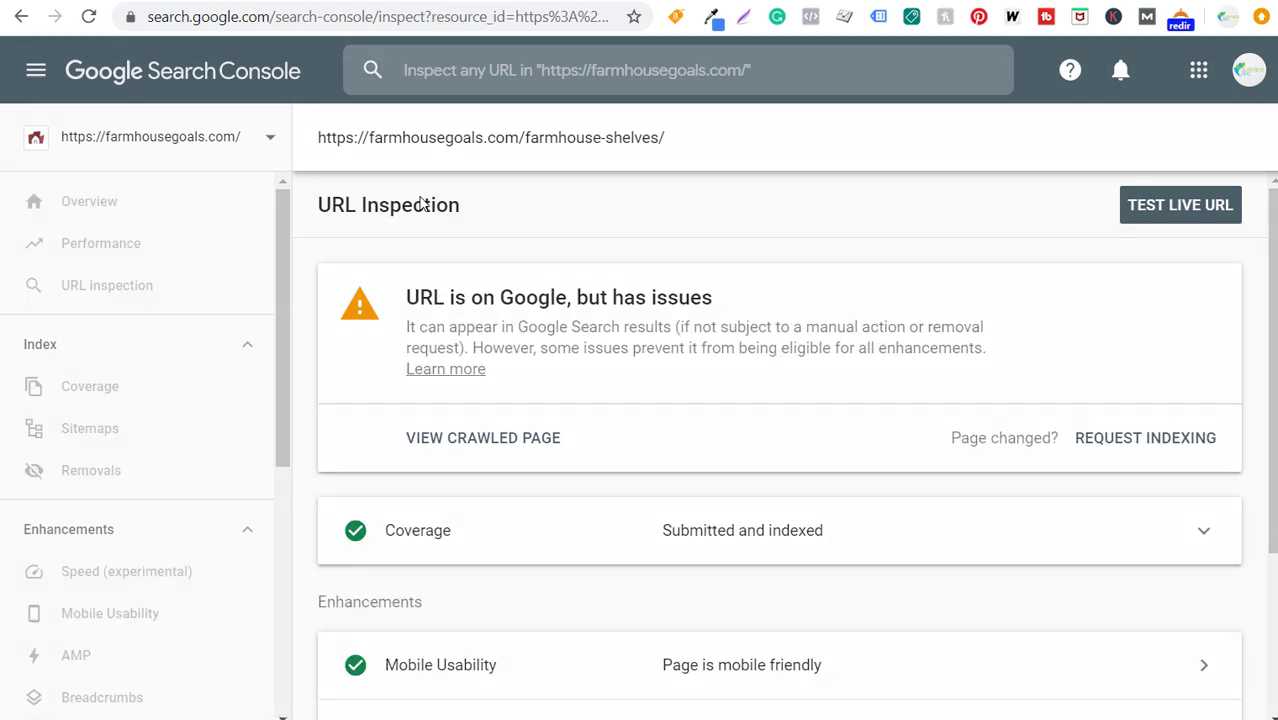
- Open the Logos enhancement details for the farmhouse-shelves page and expand the unnamed item to examine its error
scroll(640, 430, down, 3)
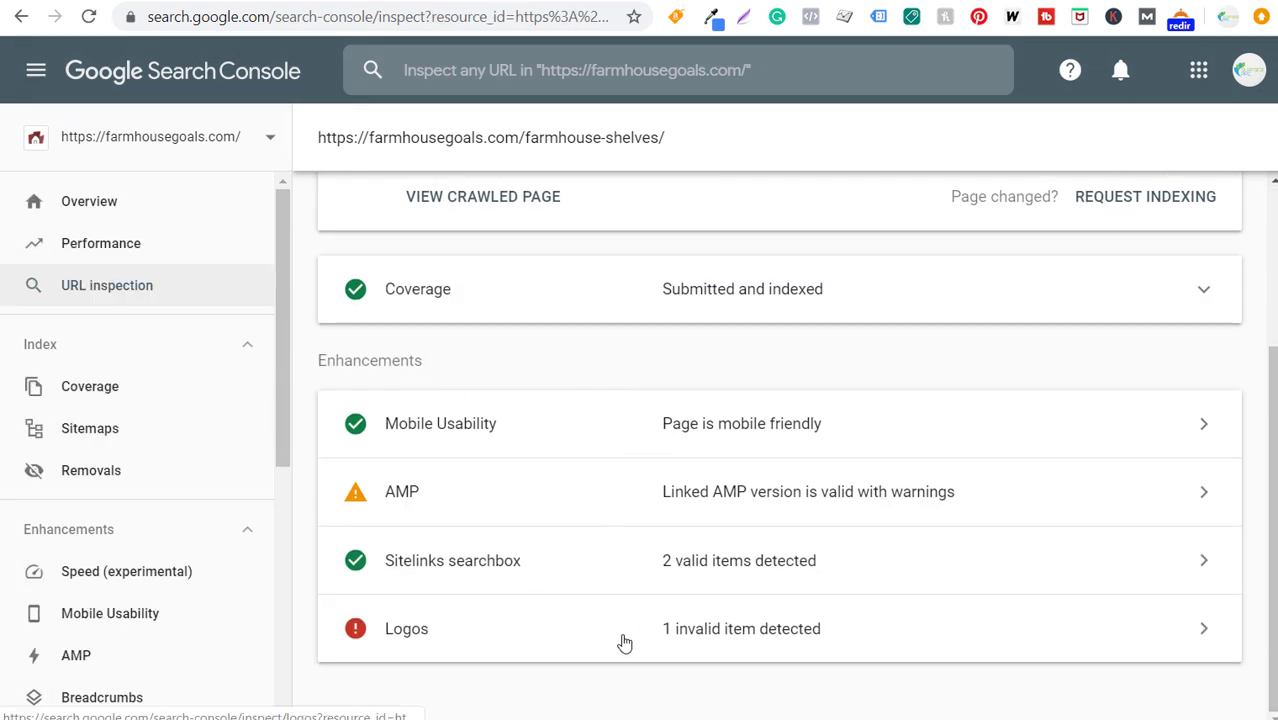
click(930, 633)
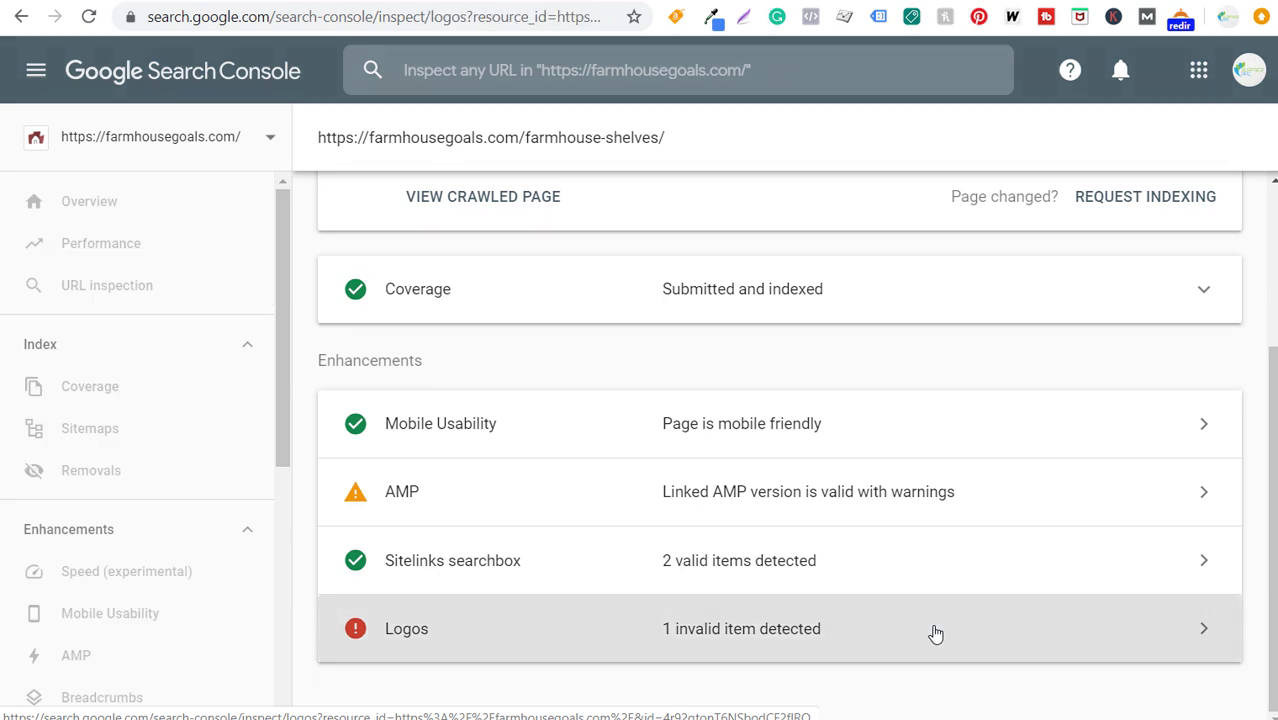
scroll(925, 565, down, 1)
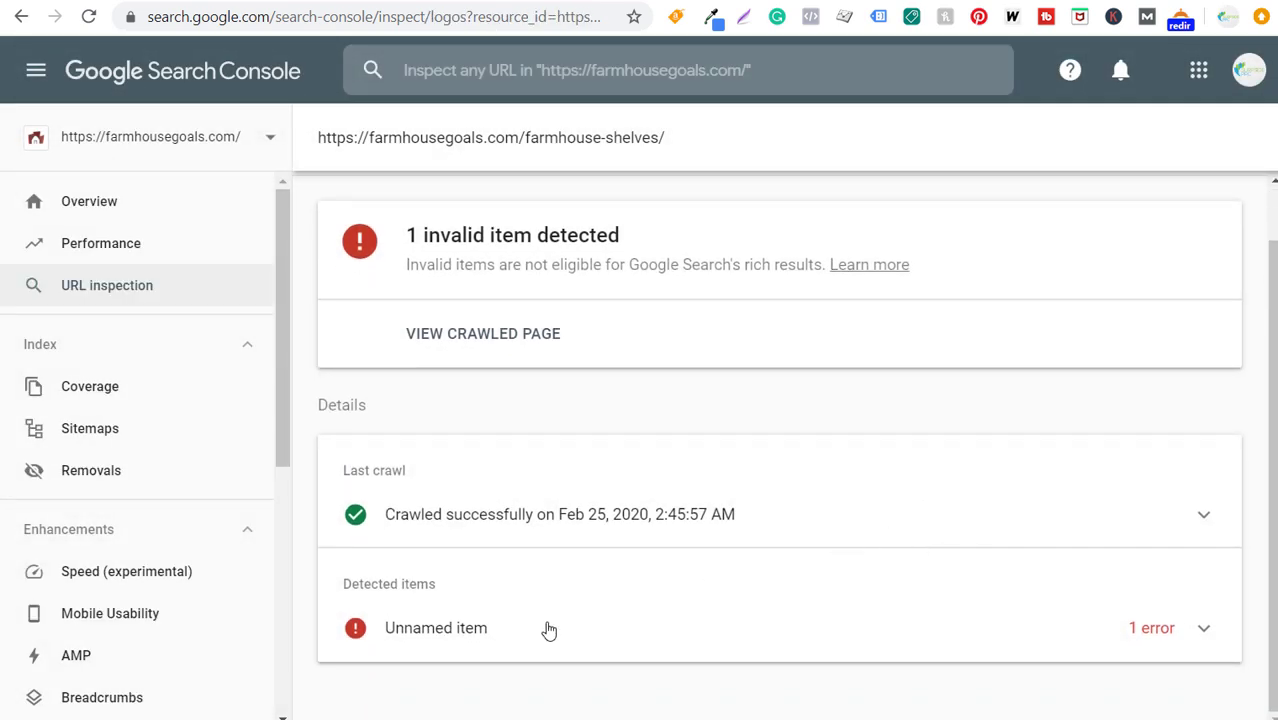
click(704, 628)
scroll(845, 528, down, 4)
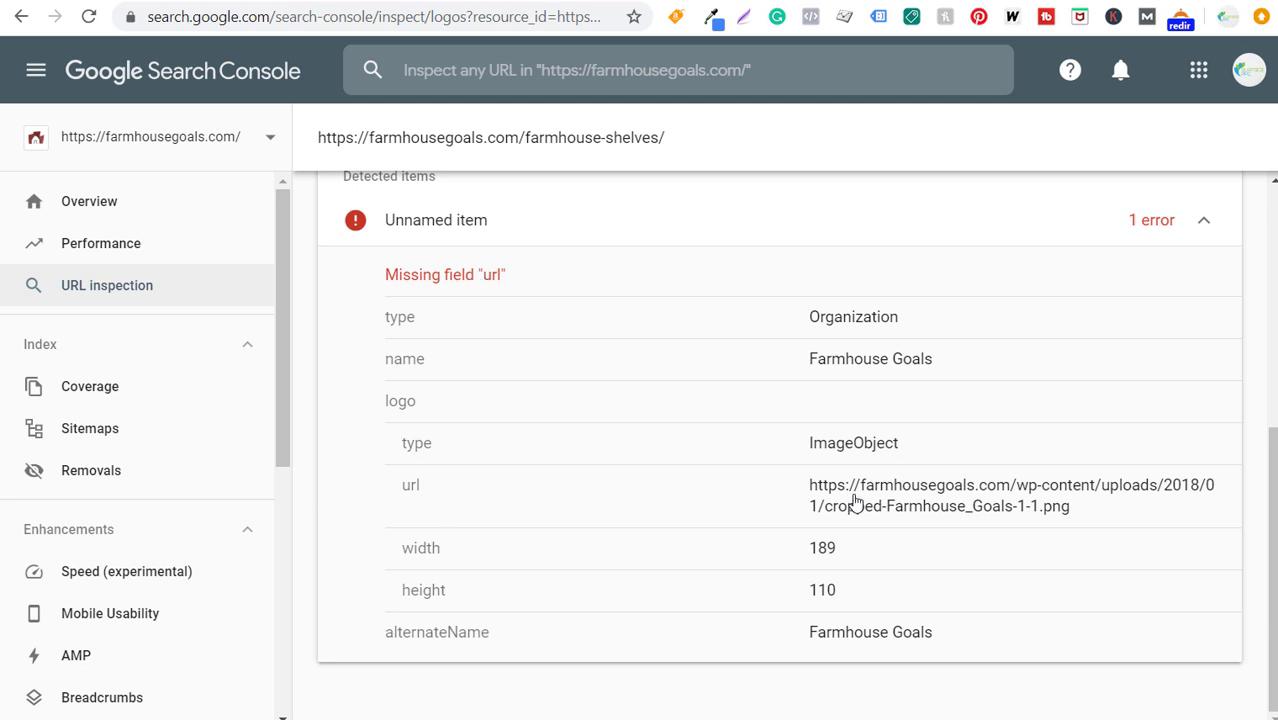
- Locate the logo's url field in the crawled HTML, close the code view and return to the URL inspection summary's enhancements
click(816, 490)
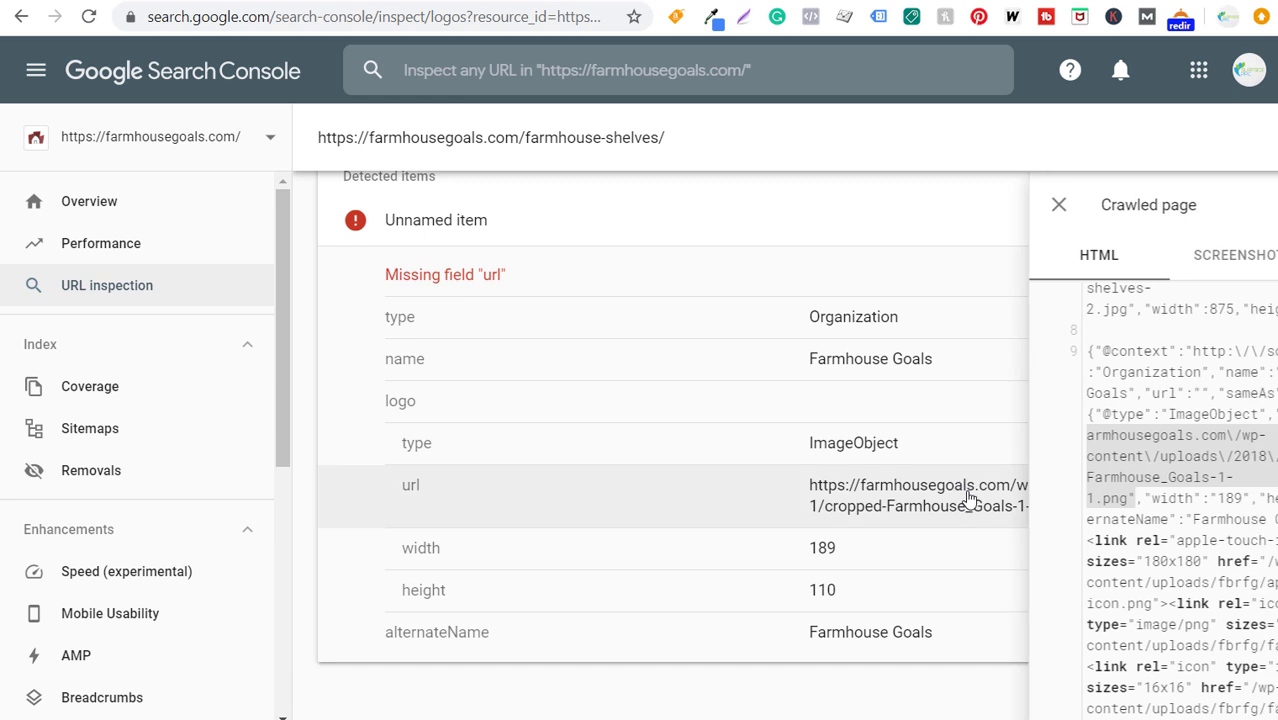
click(895, 204)
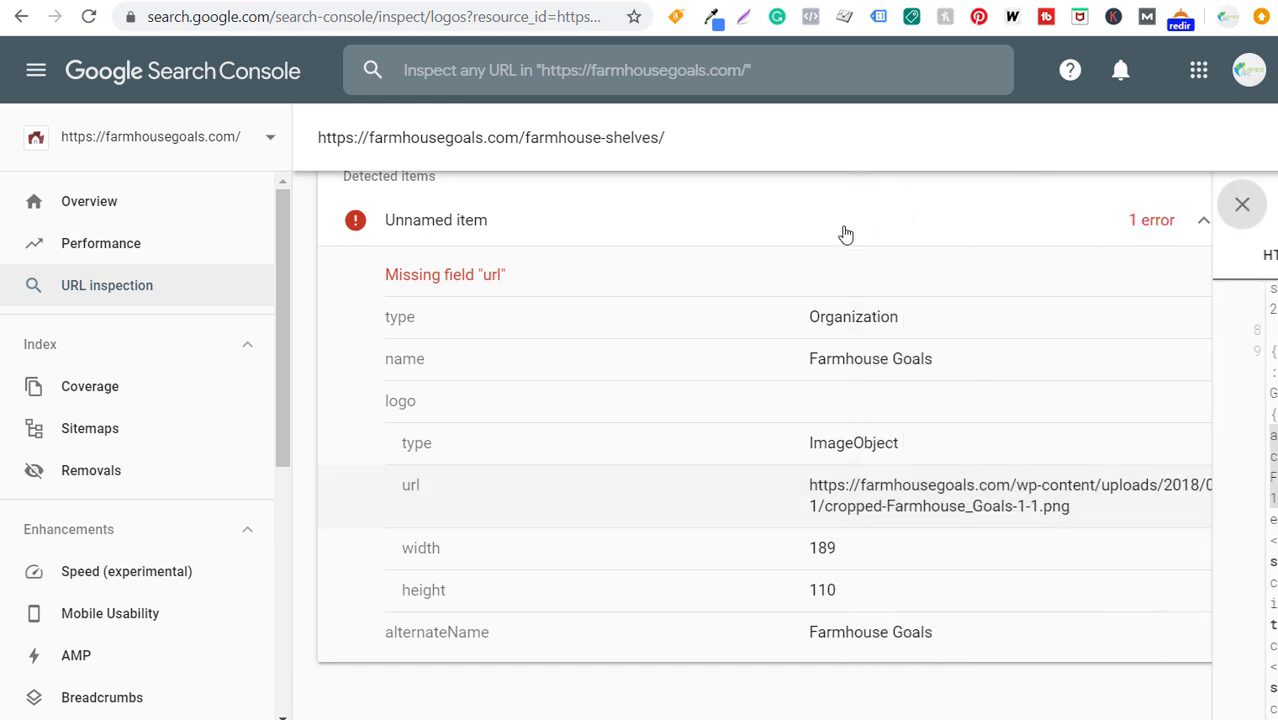
scroll(825, 387, up, 1)
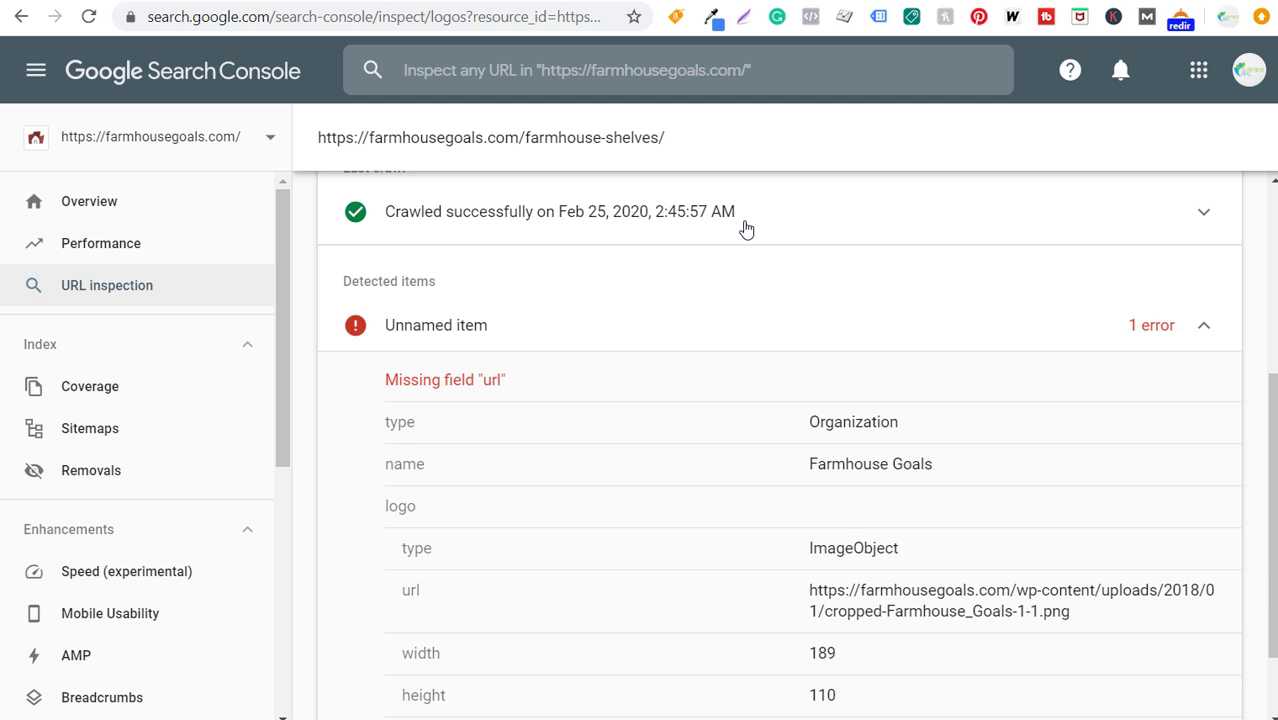
scroll(740, 260, up, 4)
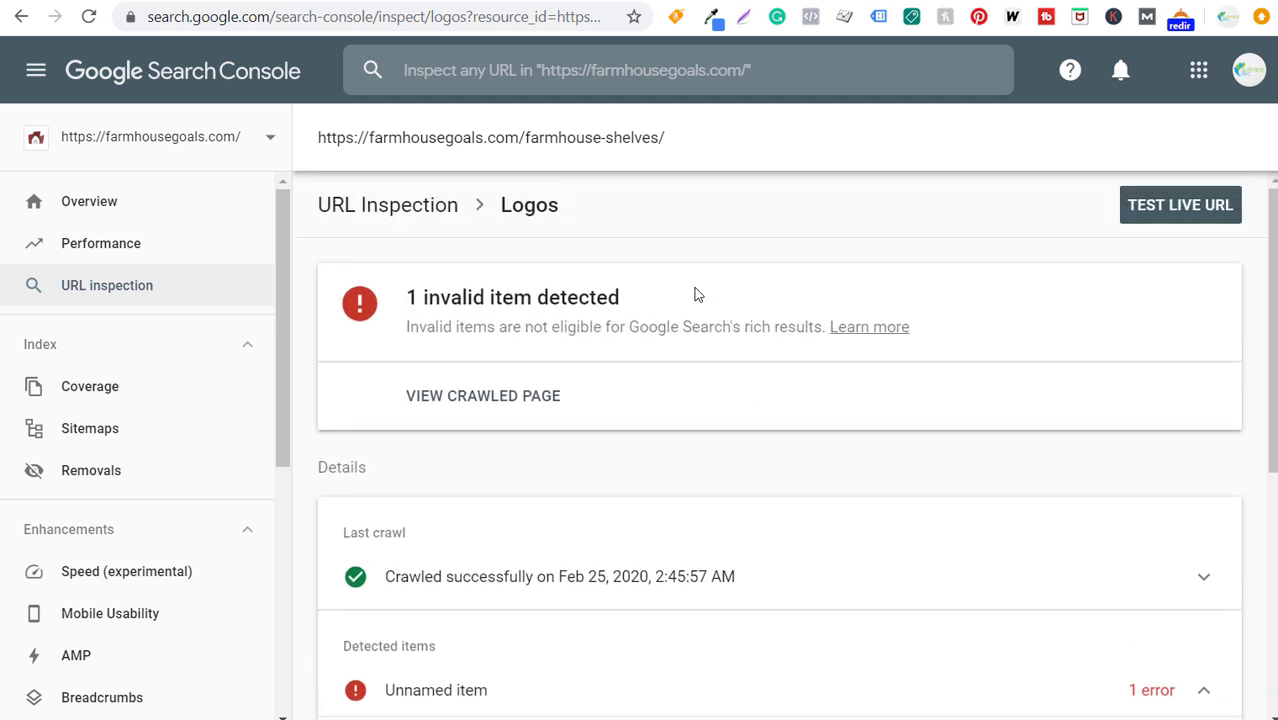
click(390, 210)
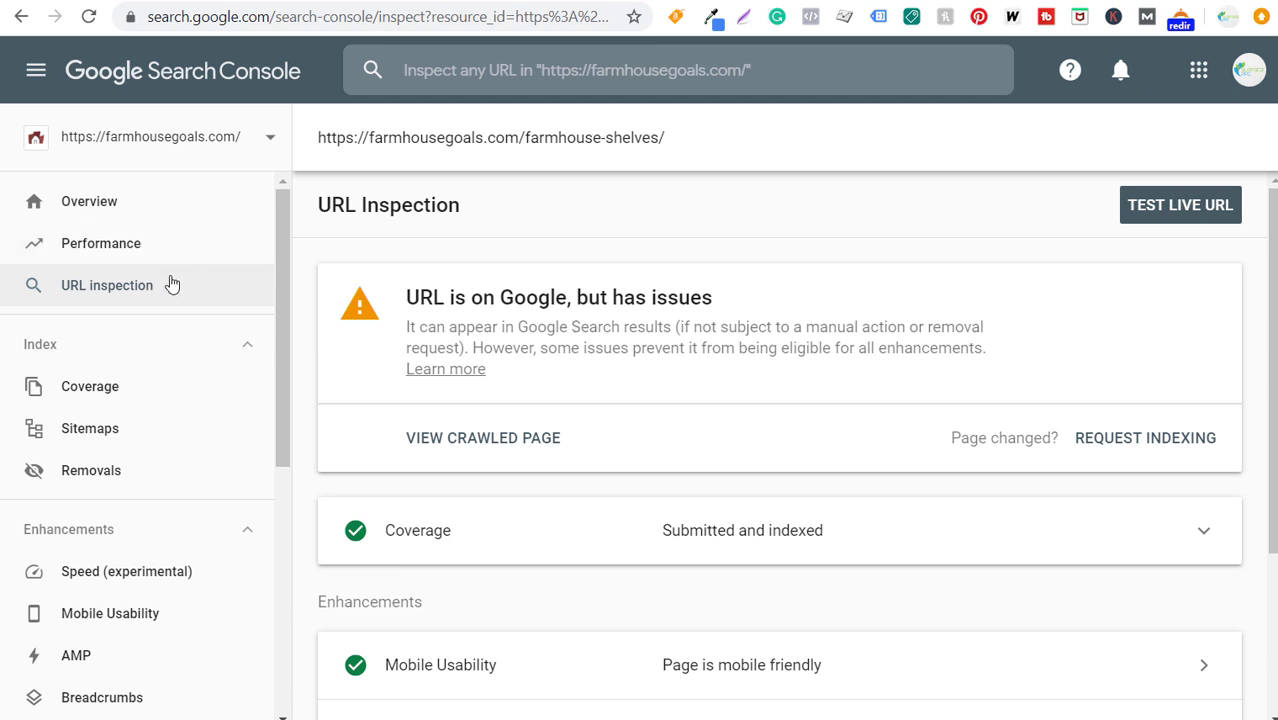
scroll(650, 356, down, 3)
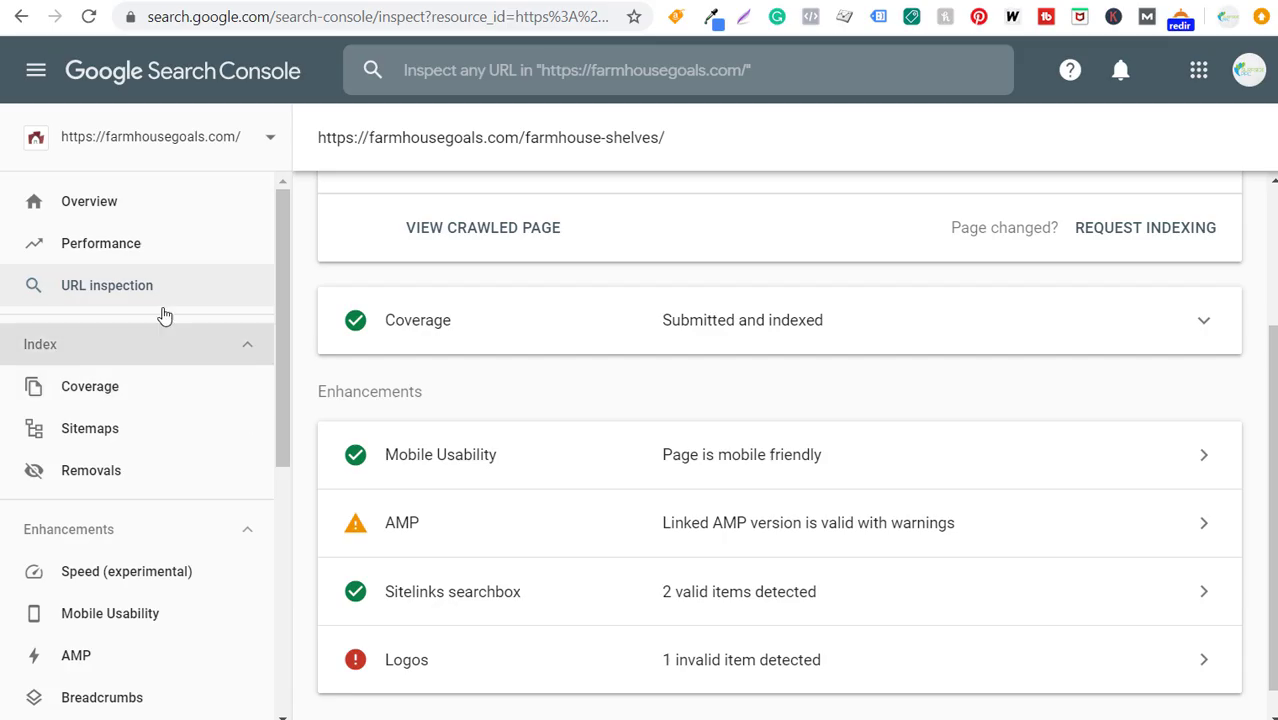
- Filter the Performance report to queries containing "farmhouse shelves"
click(92, 245)
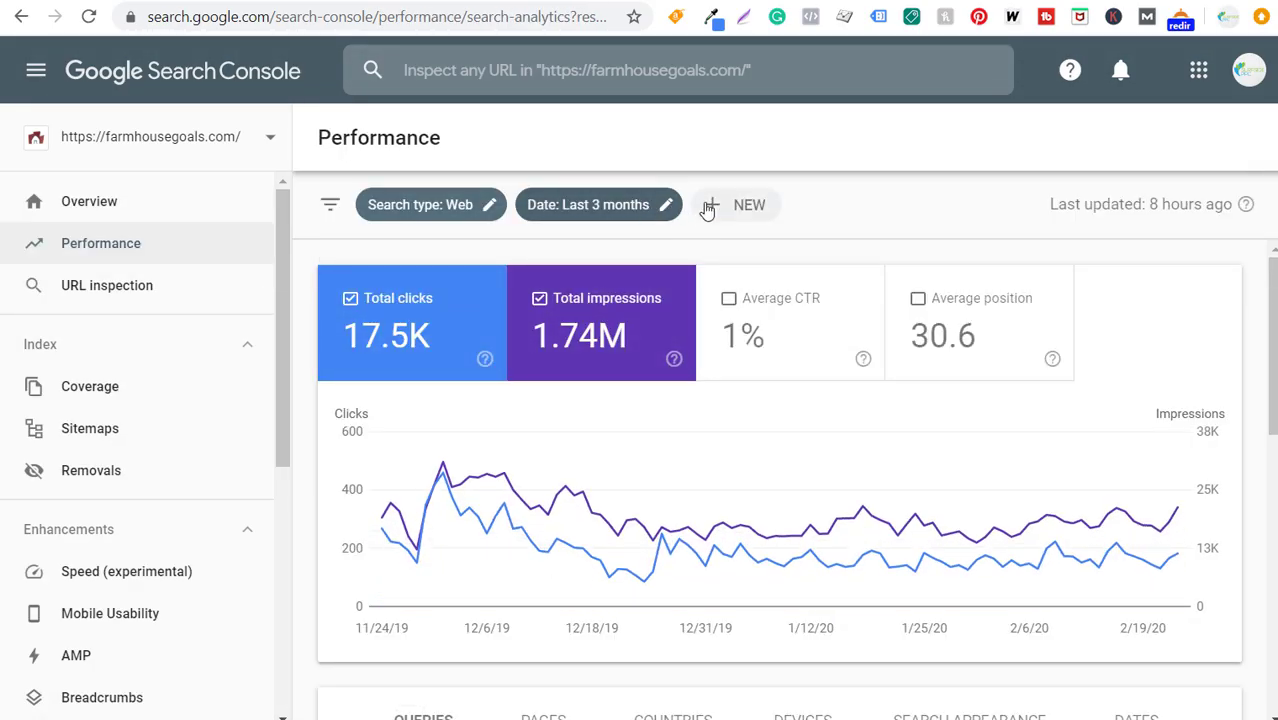
click(746, 207)
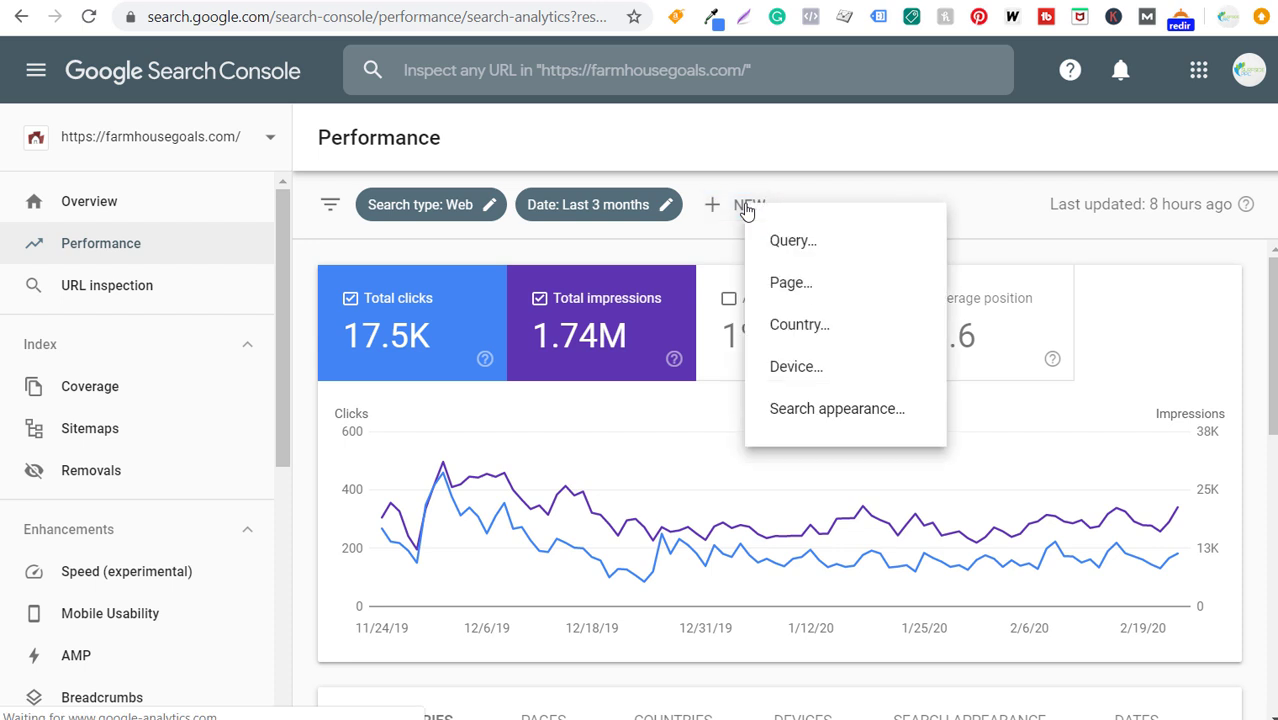
click(802, 250)
click(577, 386)
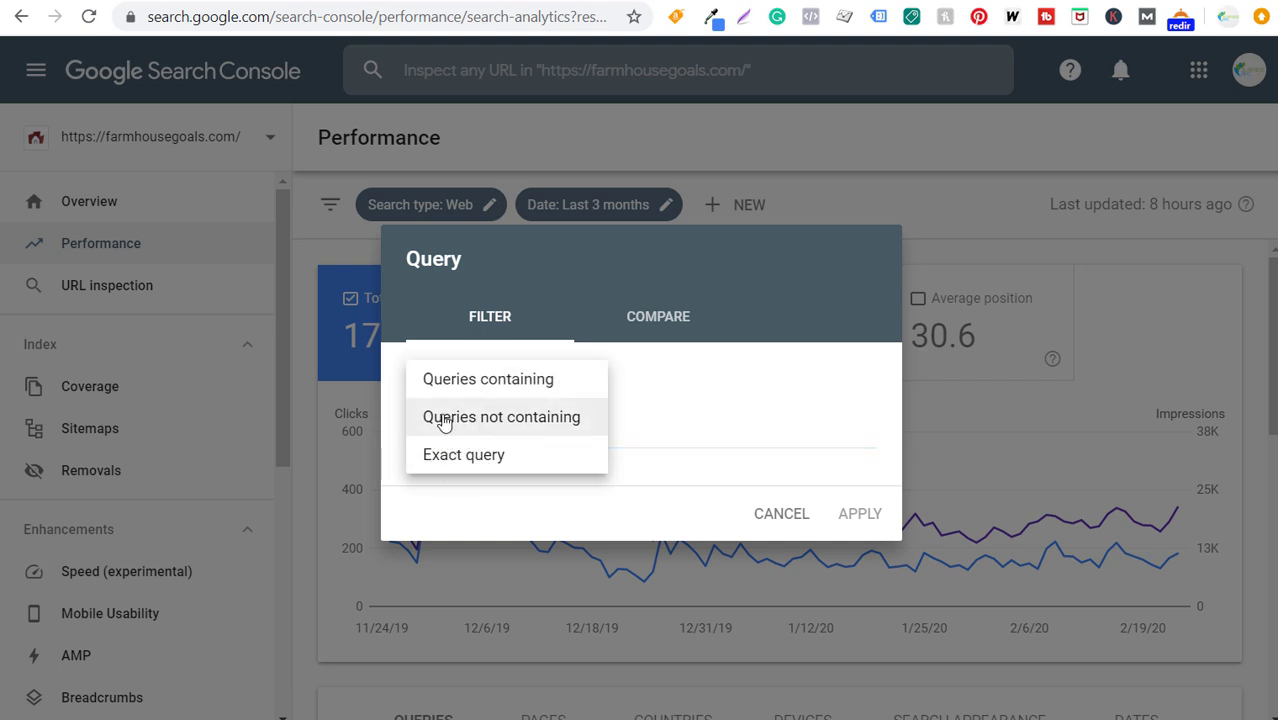
click(484, 382)
text(fa)
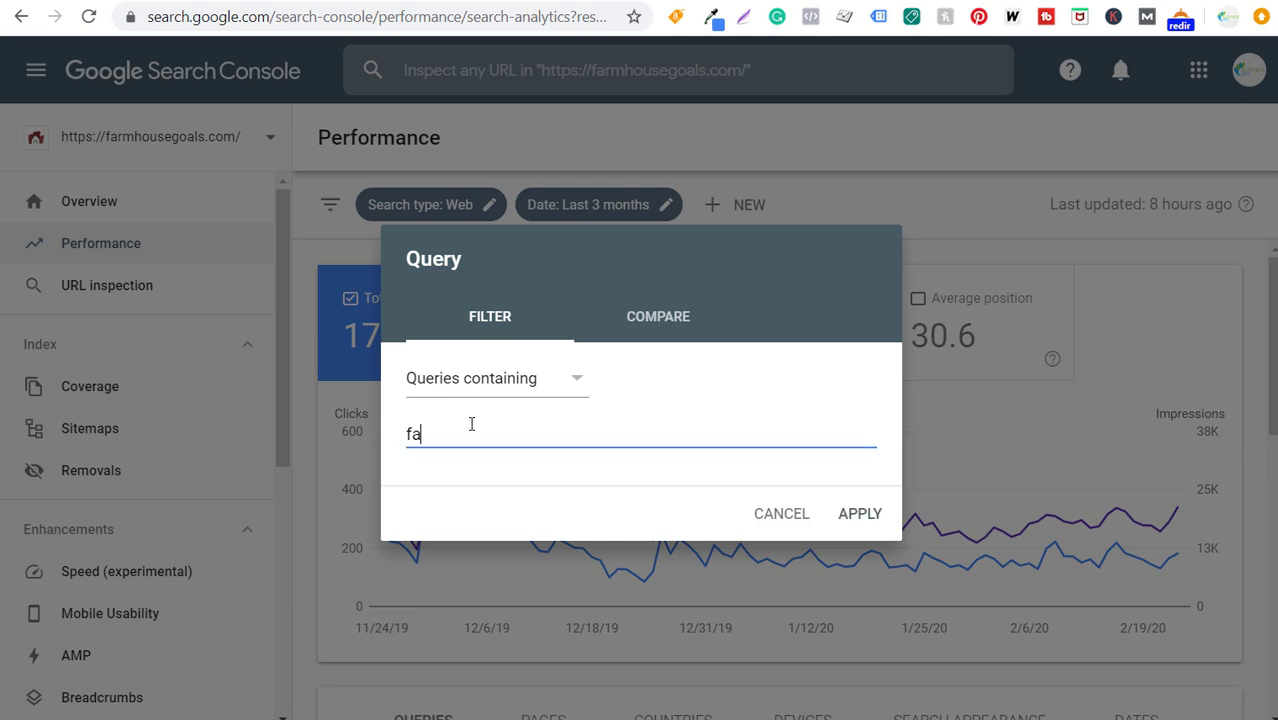
text(rmhouse shelves)
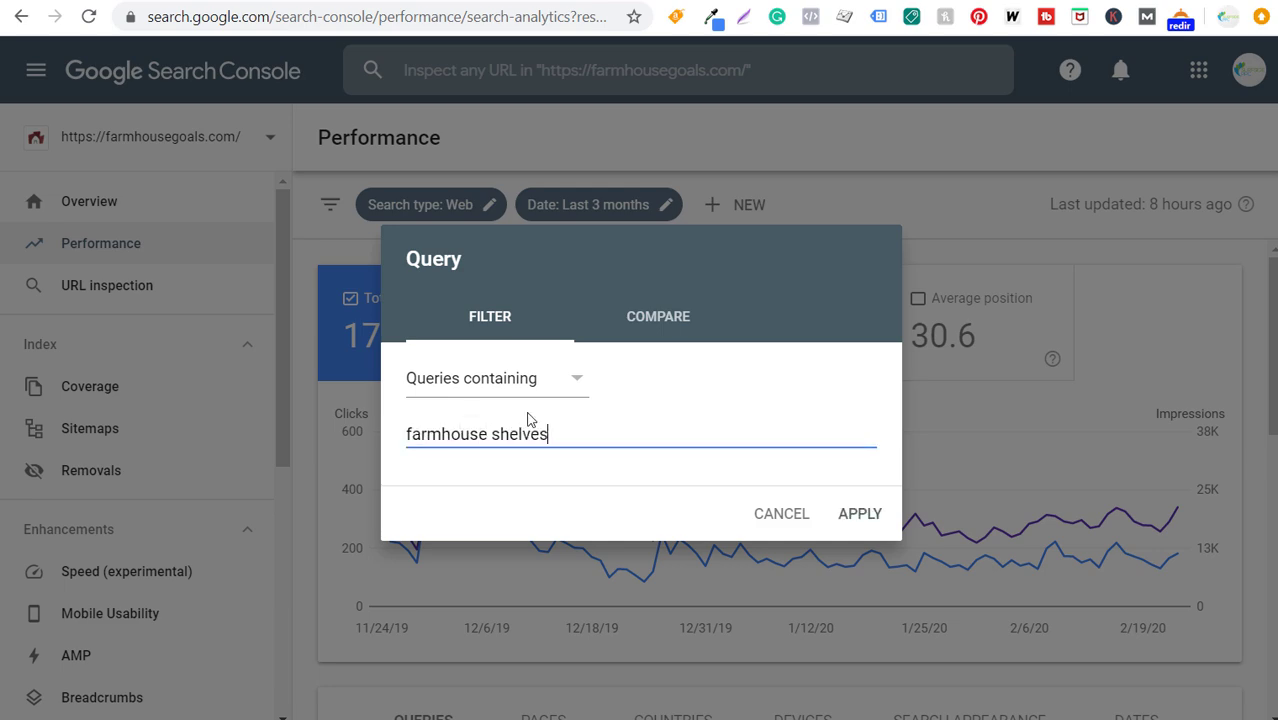
click(866, 513)
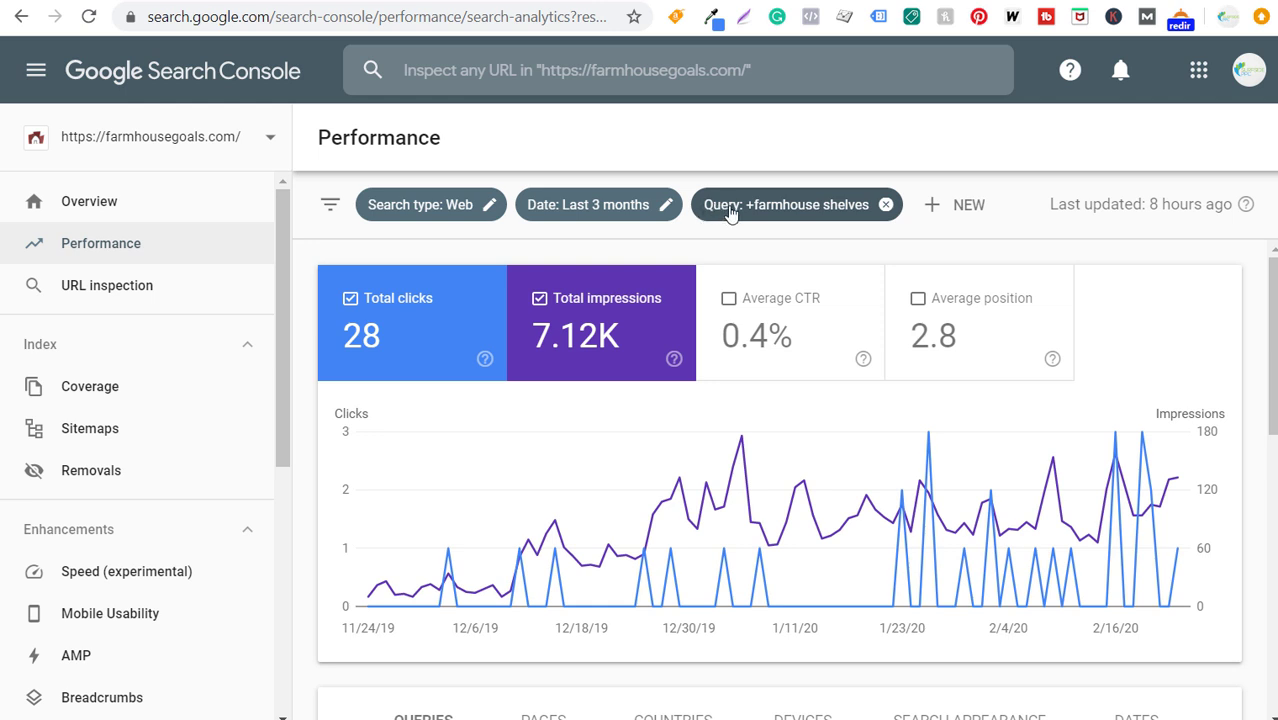
- Review the farmhouse shelves queries, look over the related shelf articles on the farmhousegoals.com blog, and return to the Performance report
scroll(522, 334, down, 4)
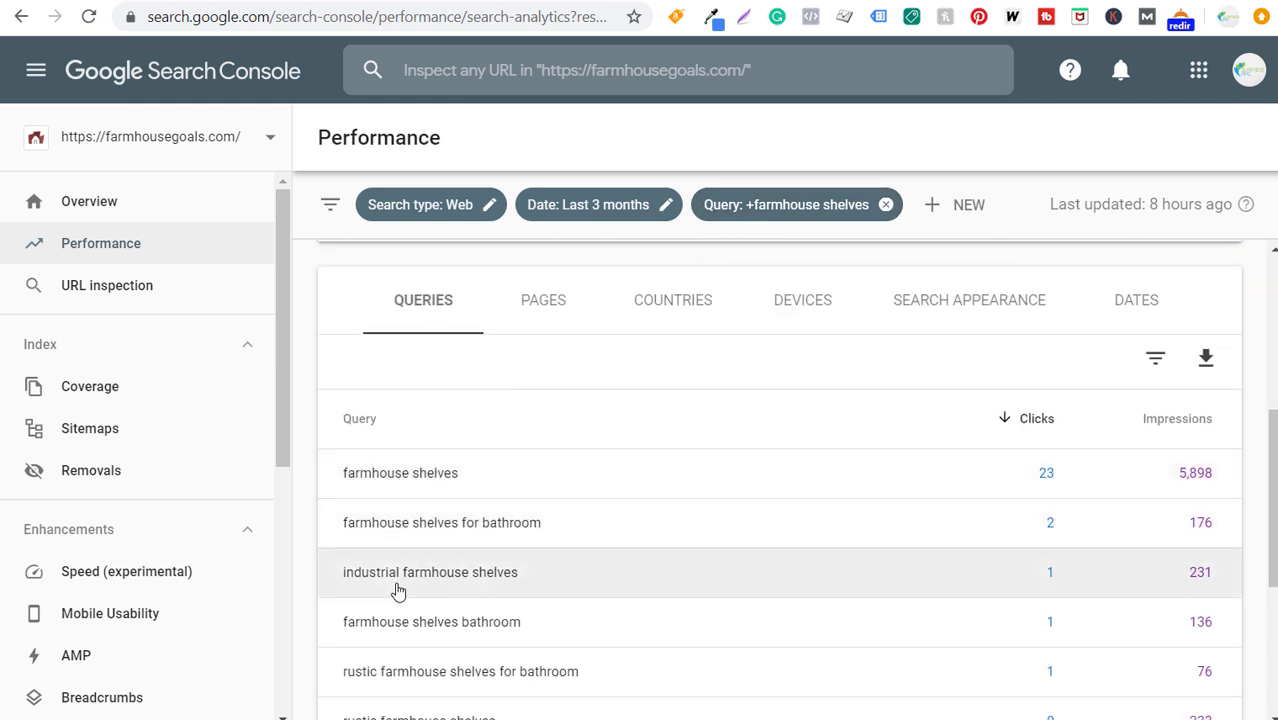
scroll(399, 593, down, 1)
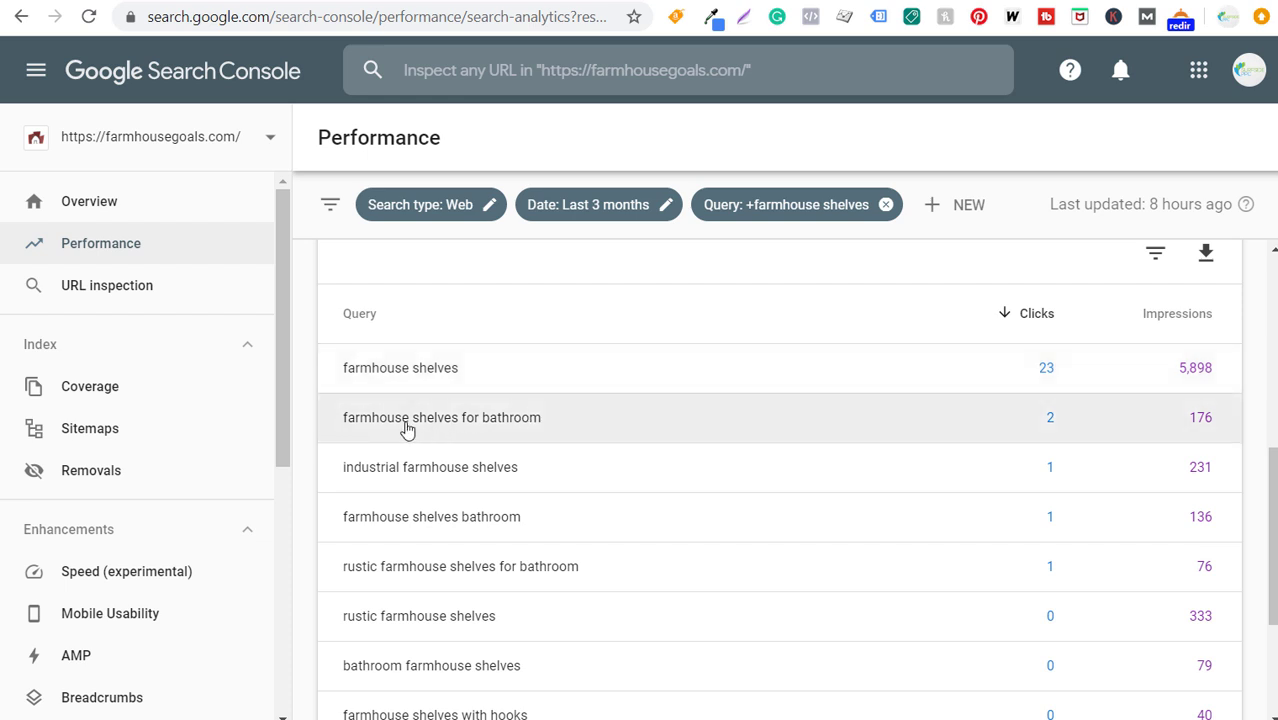
scroll(528, 422, down, 2)
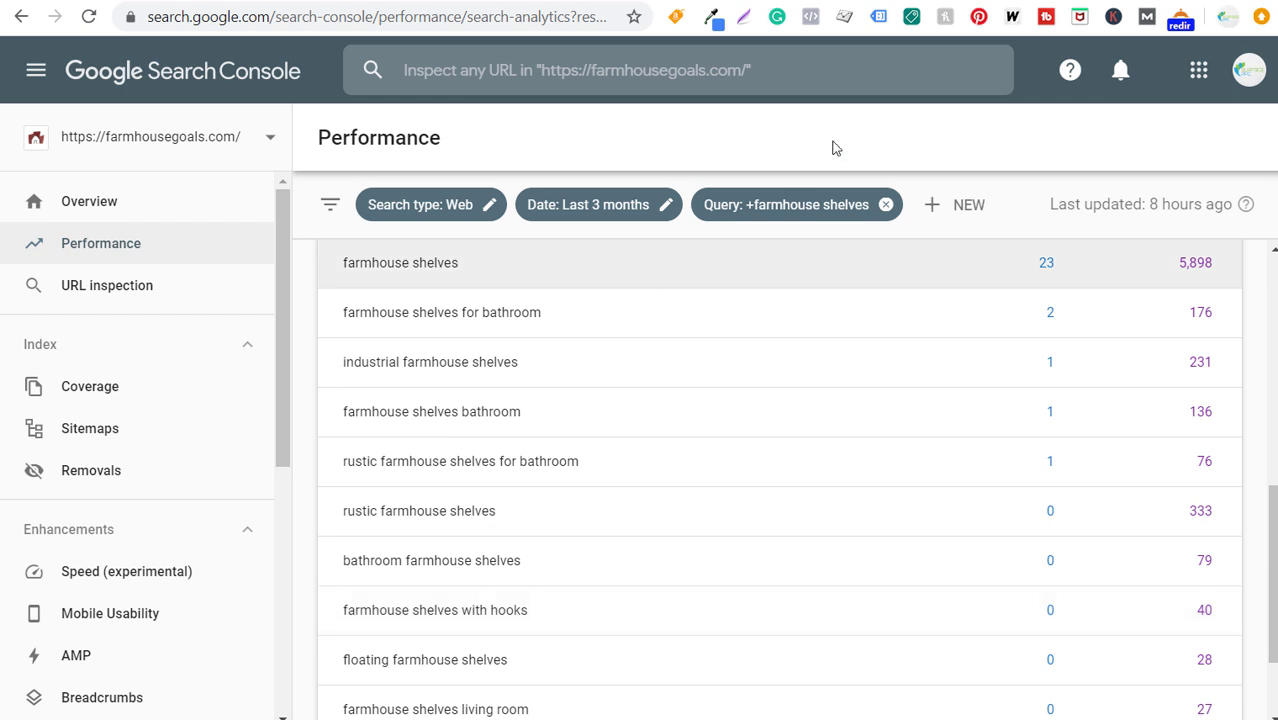
click(1012, 4)
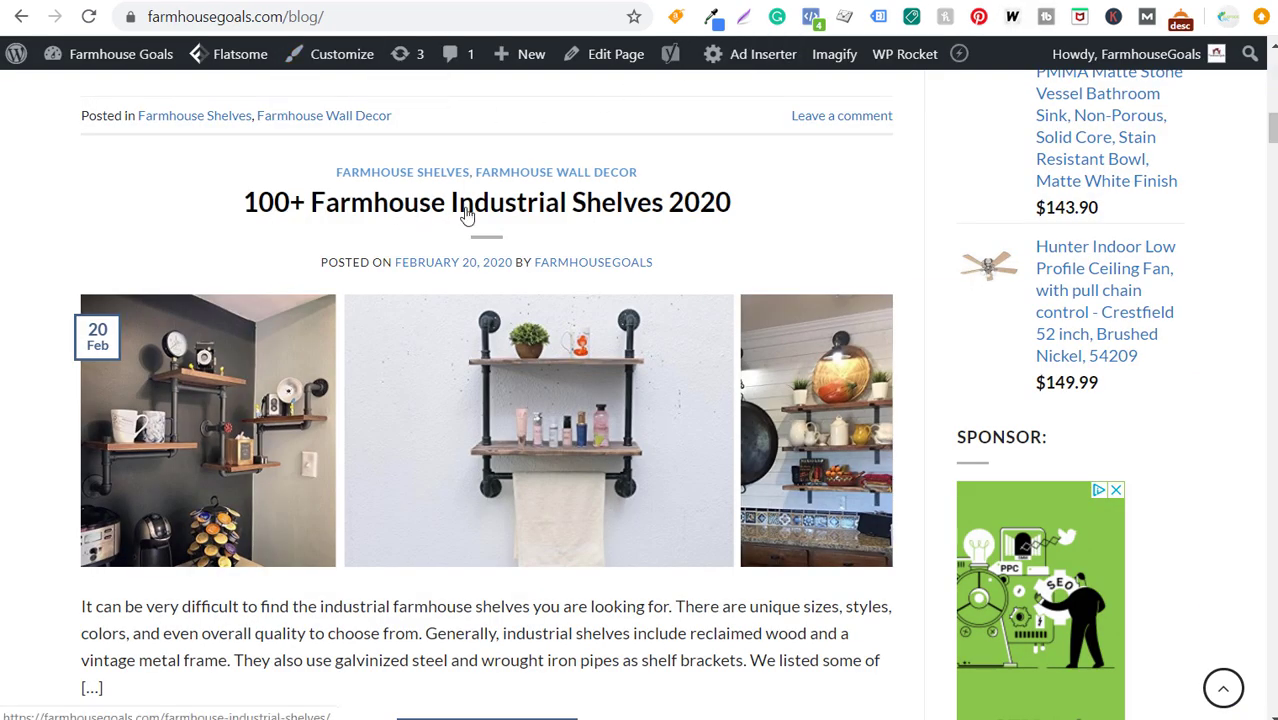
scroll(651, 252, down, 3)
scroll(651, 252, down, 10)
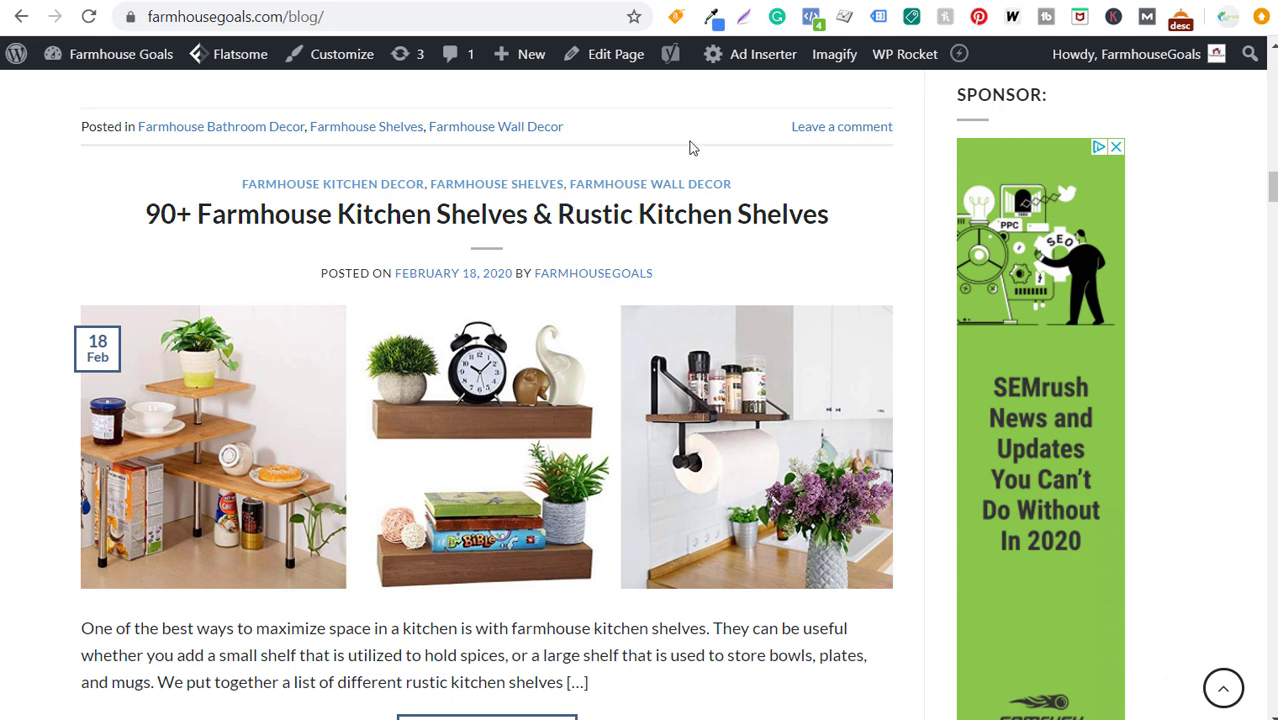
key(ctrl+Tab)
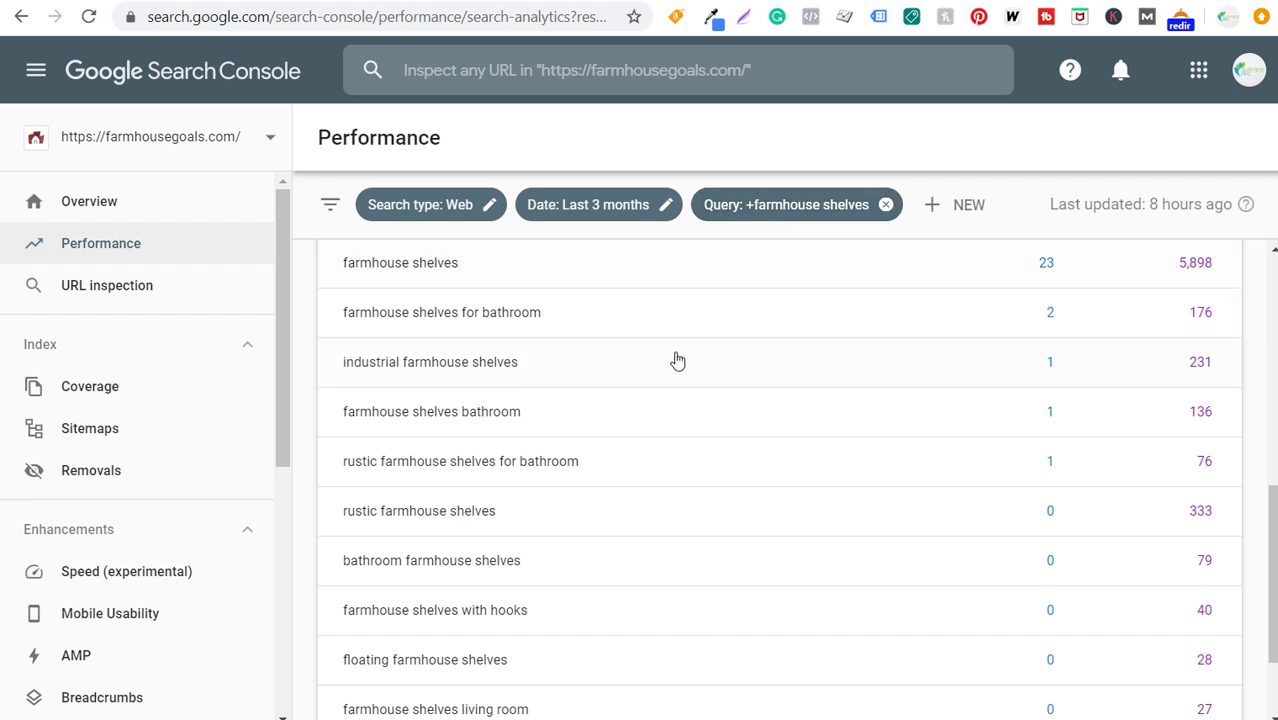
- Remove the "farmhouse shelves" query filter and break the Performance report down by pages
scroll(670, 370, up, 1)
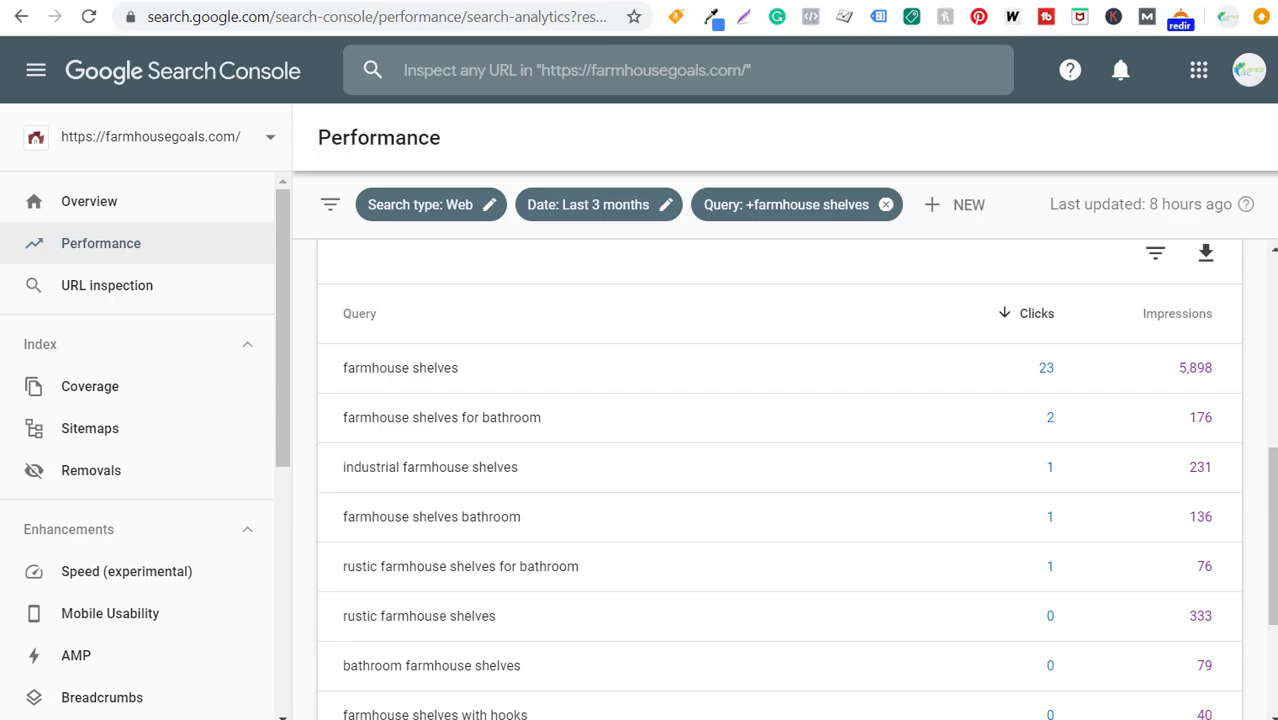
scroll(682, 488, up, 5)
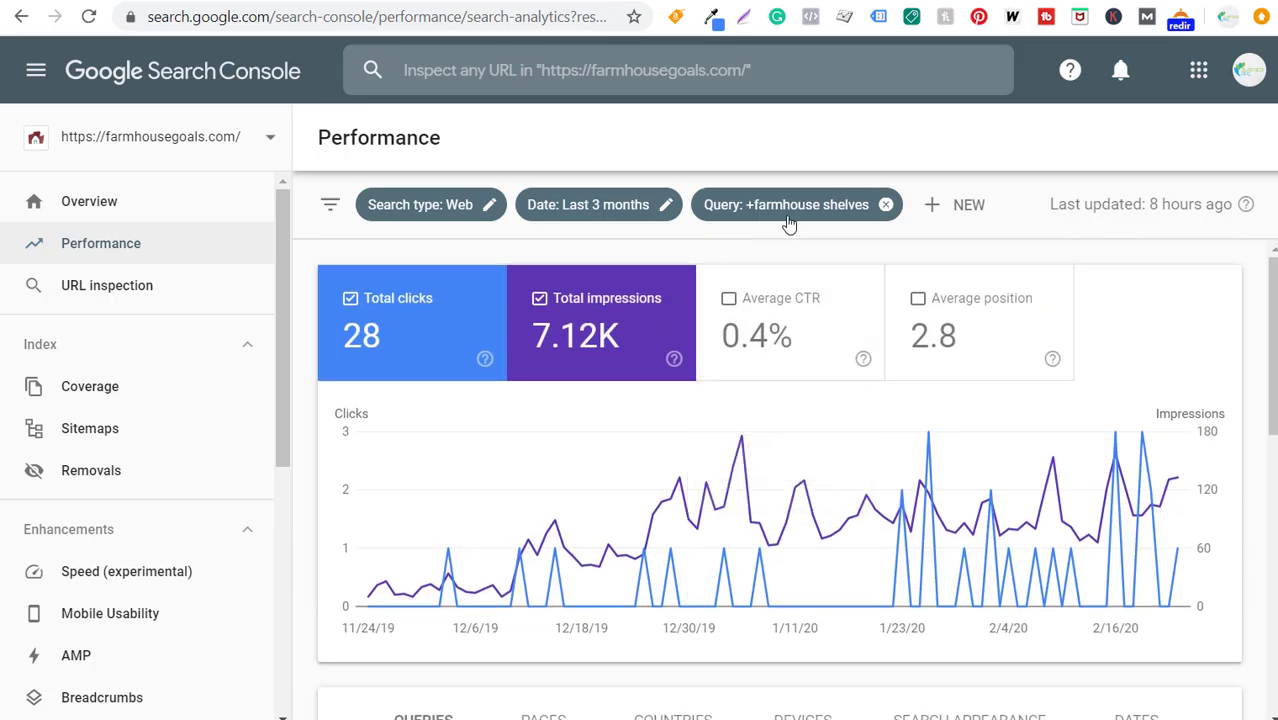
click(885, 205)
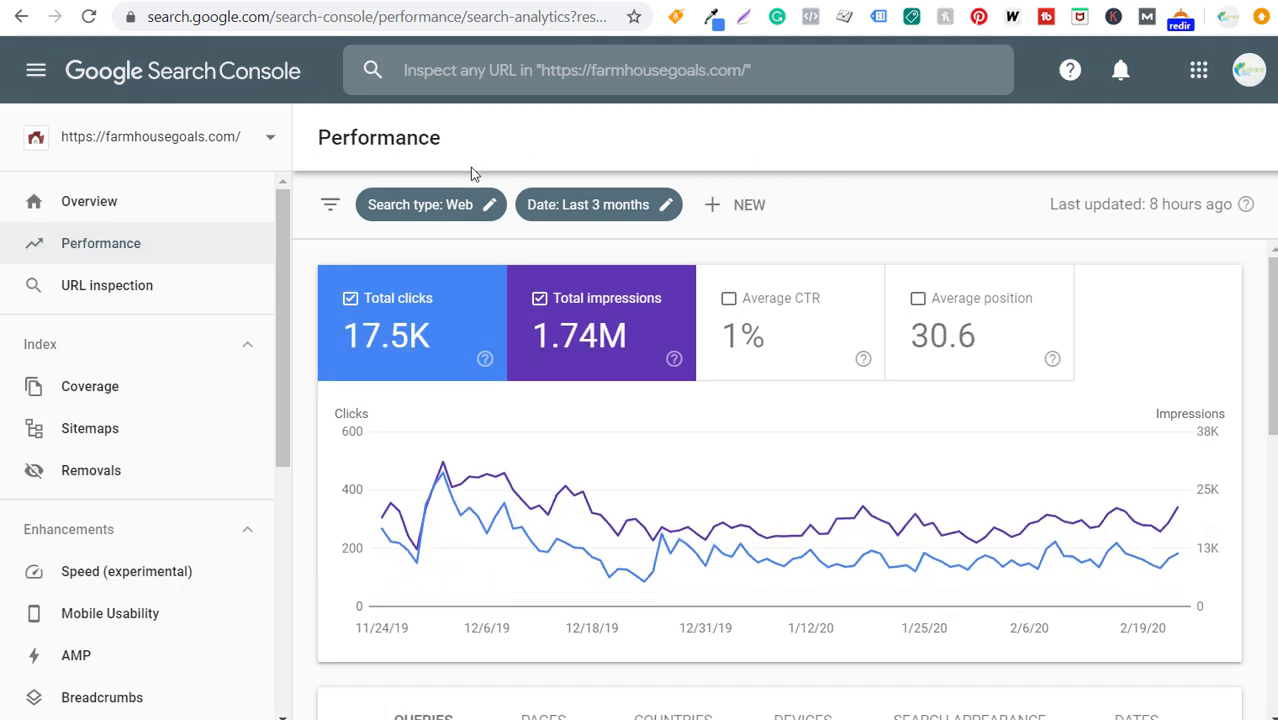
scroll(855, 396, down, 1)
scroll(855, 396, down, 1)
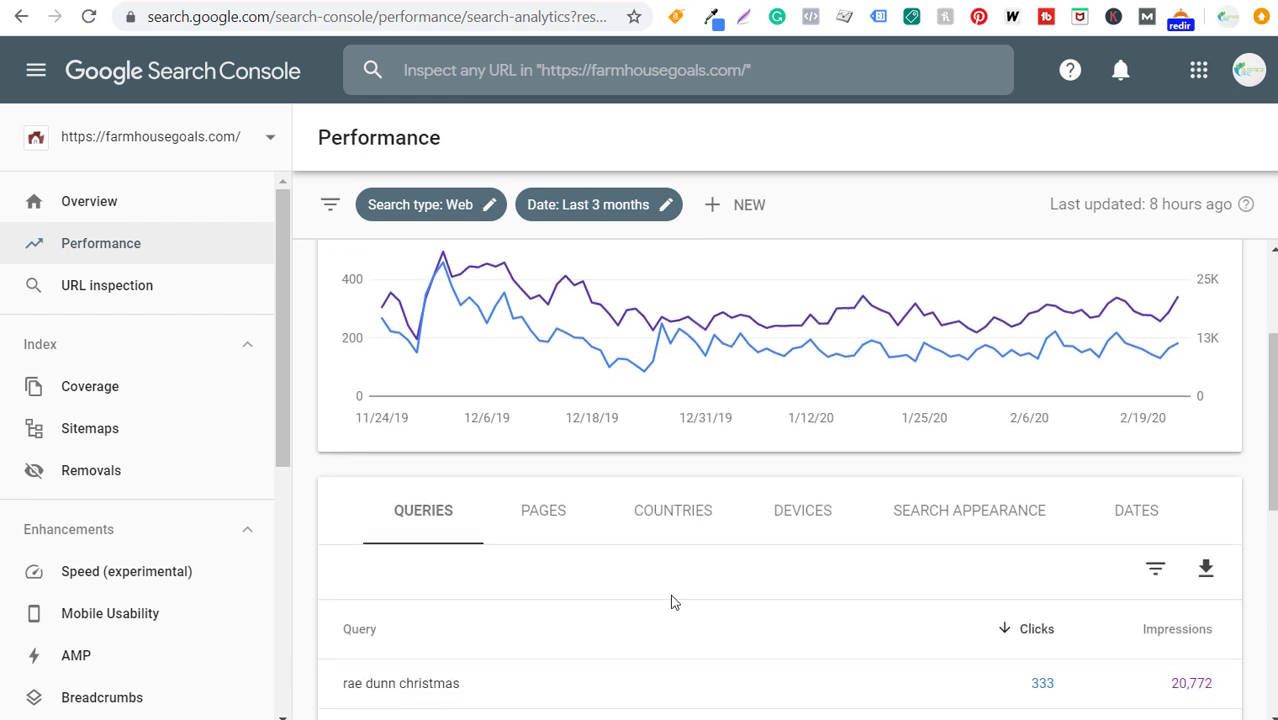
click(540, 514)
scroll(861, 613, down, 3)
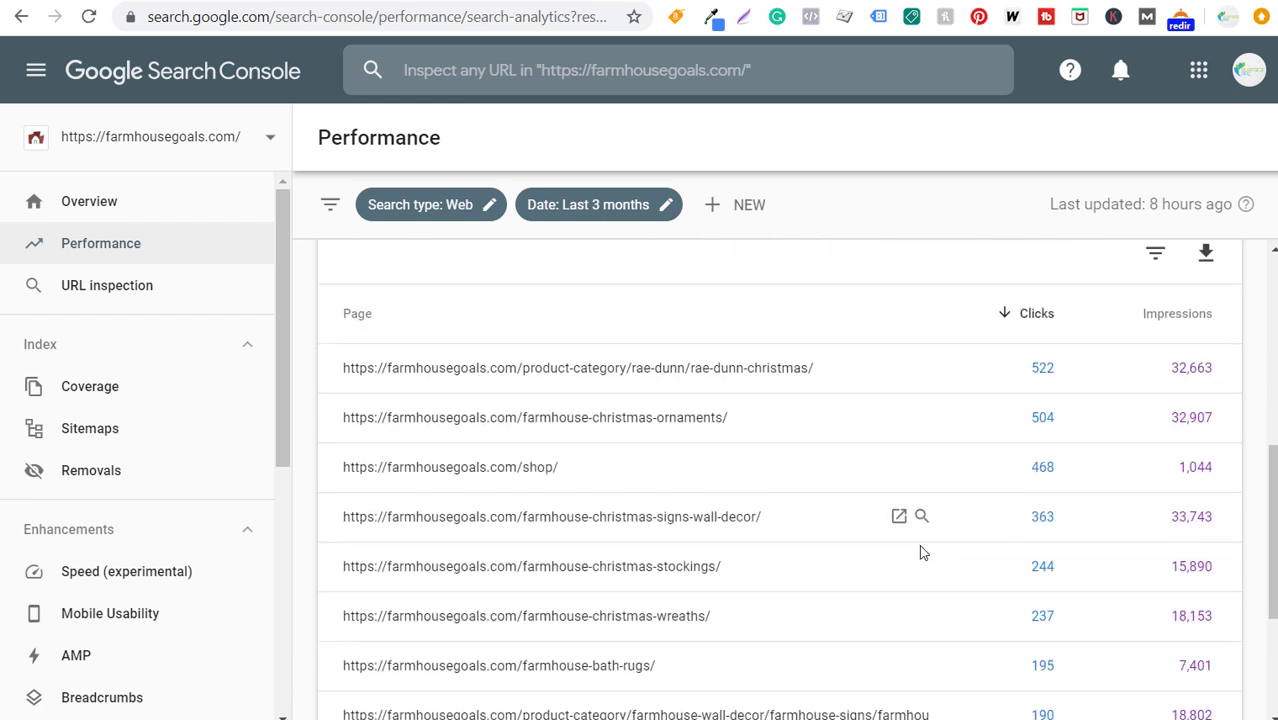
- Filter the pages table to pages with impressions greater than 5000
click(1156, 265)
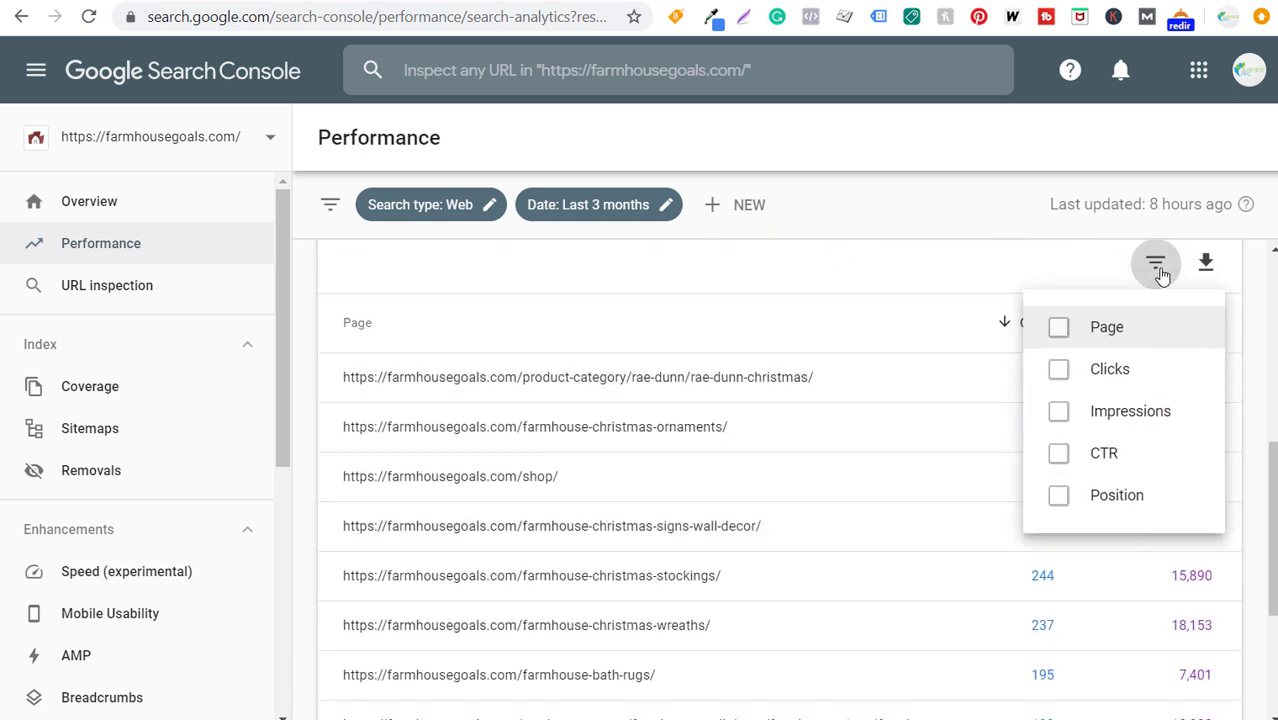
click(1055, 417)
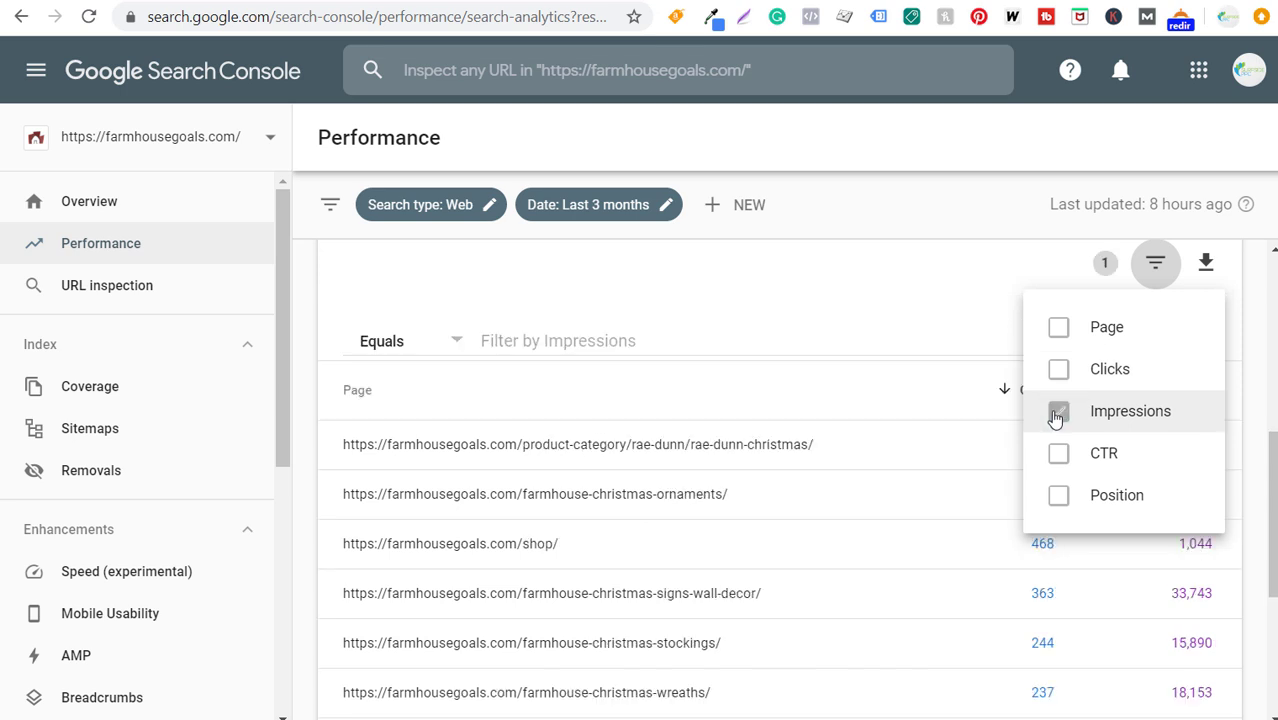
click(438, 342)
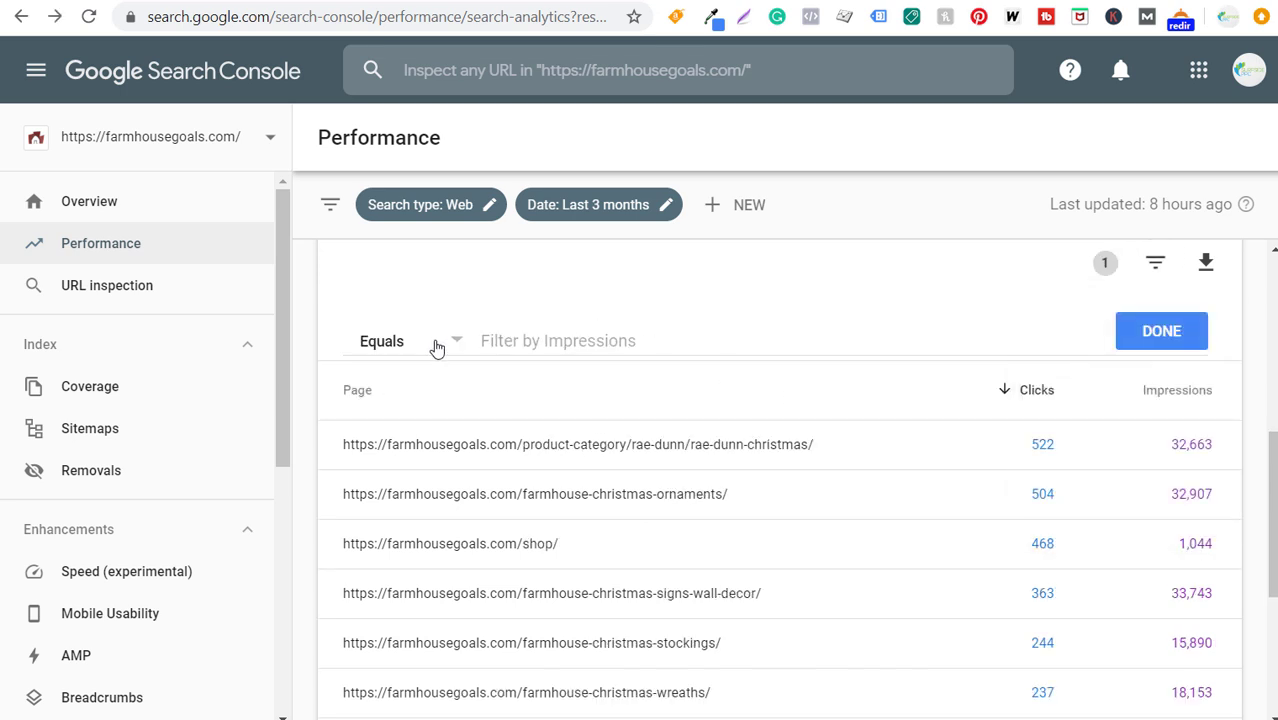
click(438, 342)
click(428, 432)
click(581, 342)
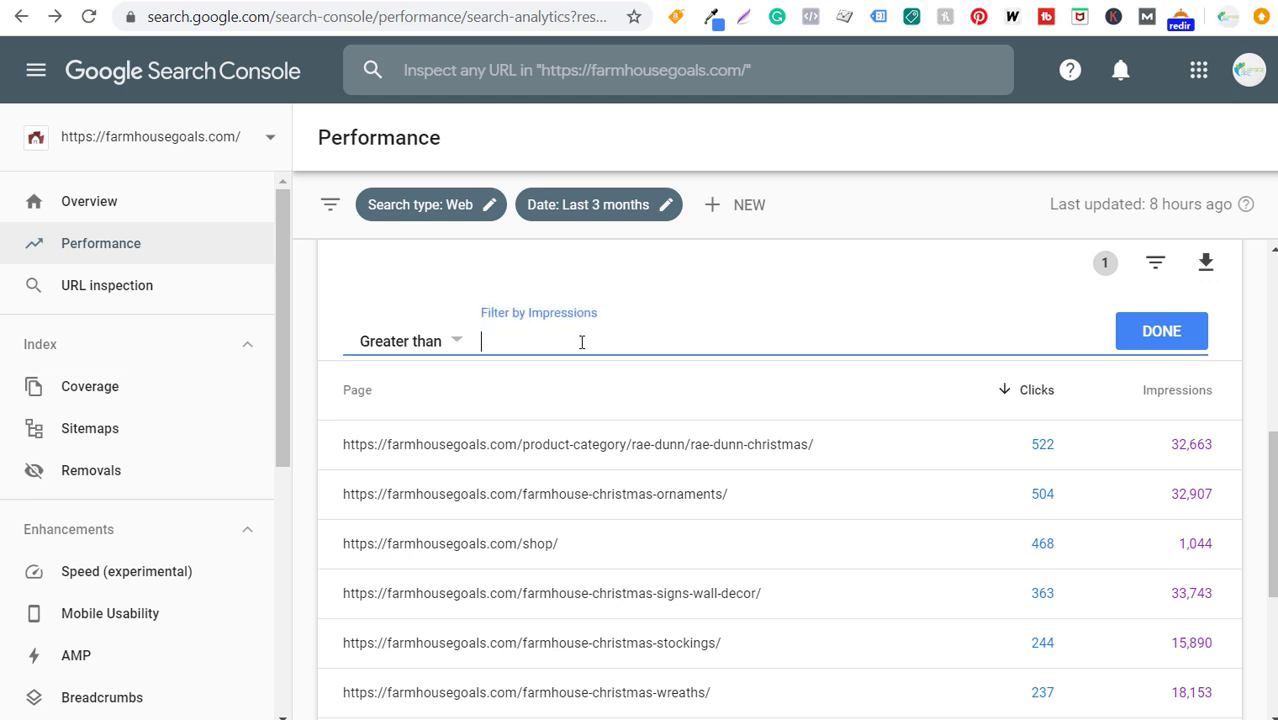
text(5000)
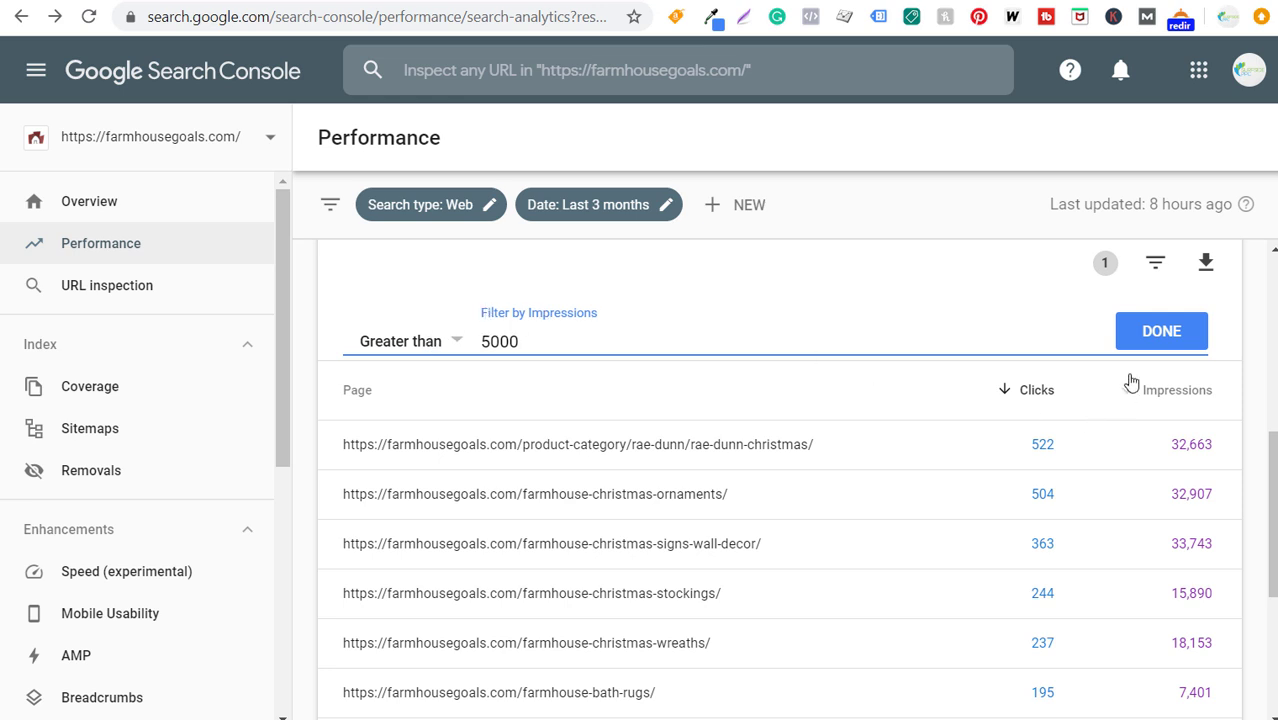
click(1158, 338)
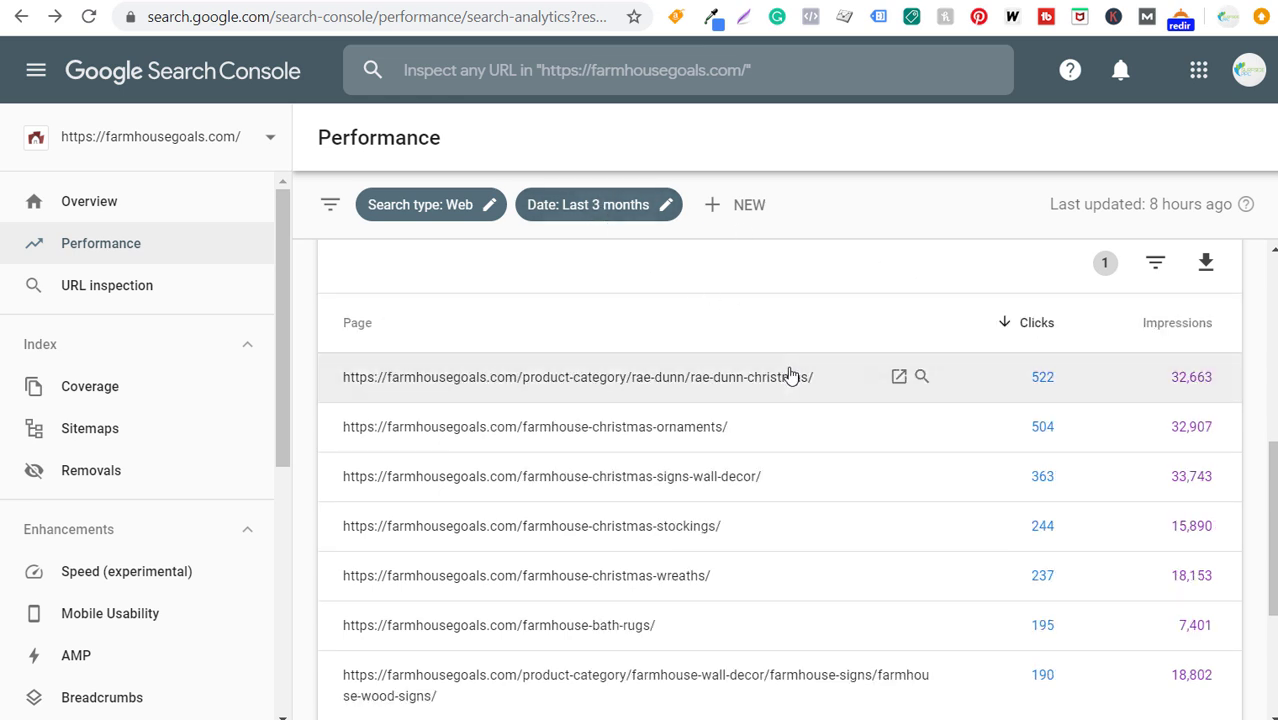
- Add average CTR and average position to the report and sort the pages table by CTR from lowest to highest
scroll(927, 348, up, 5)
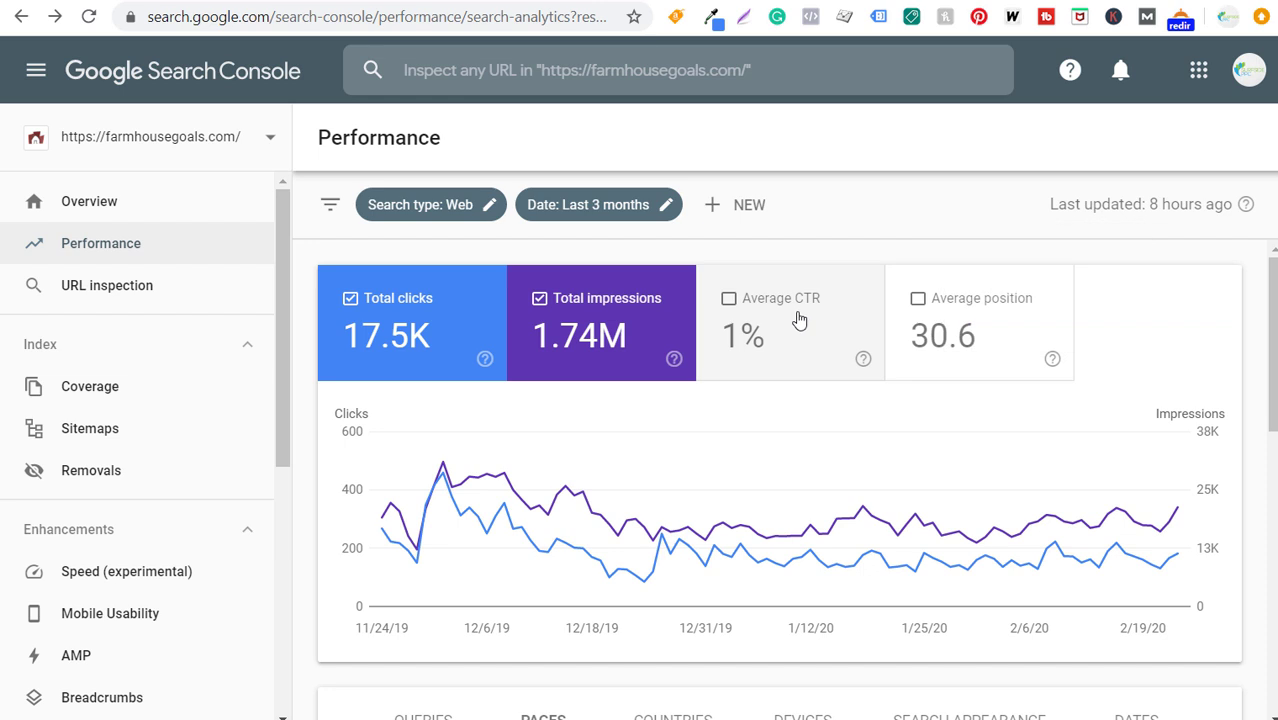
click(798, 319)
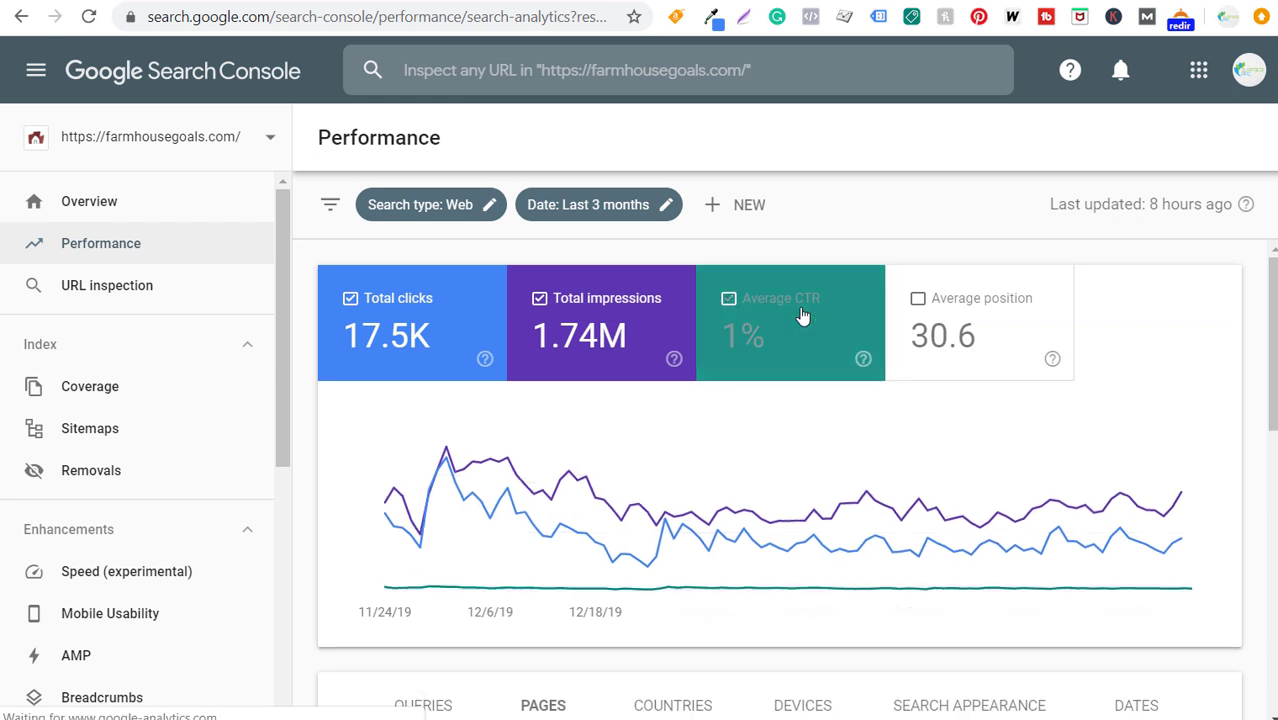
click(958, 343)
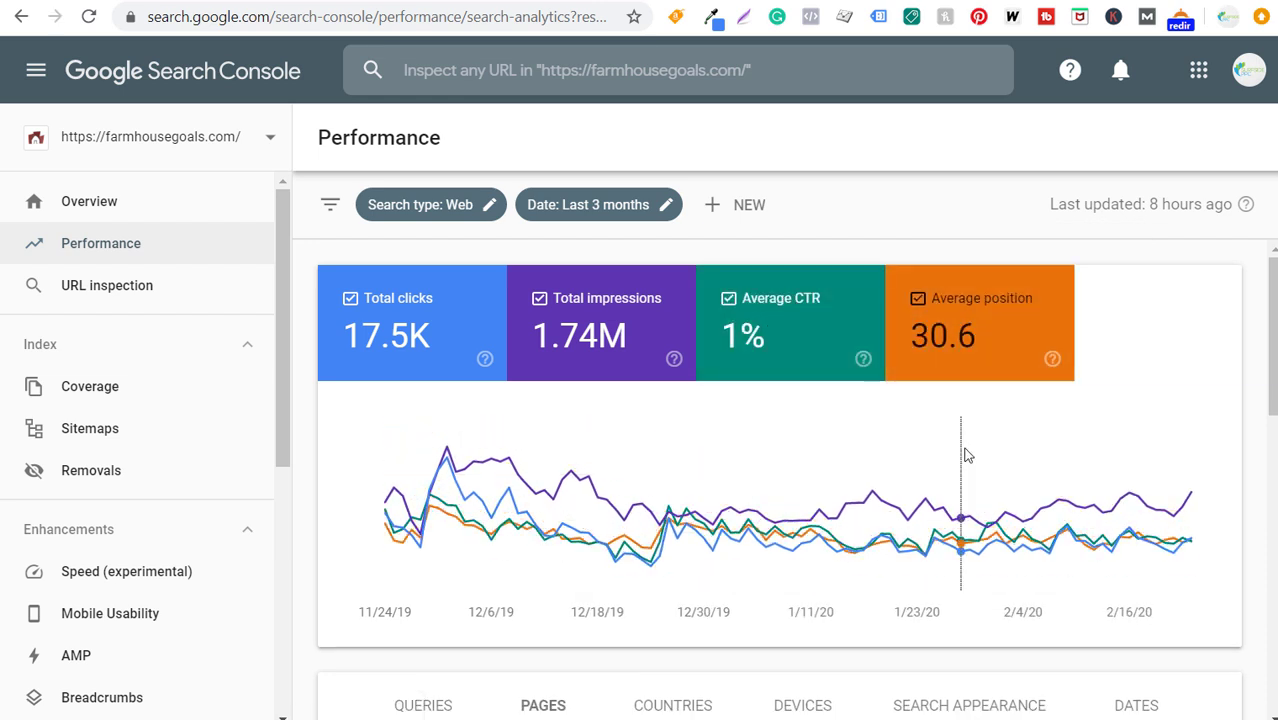
scroll(964, 450, down, 4)
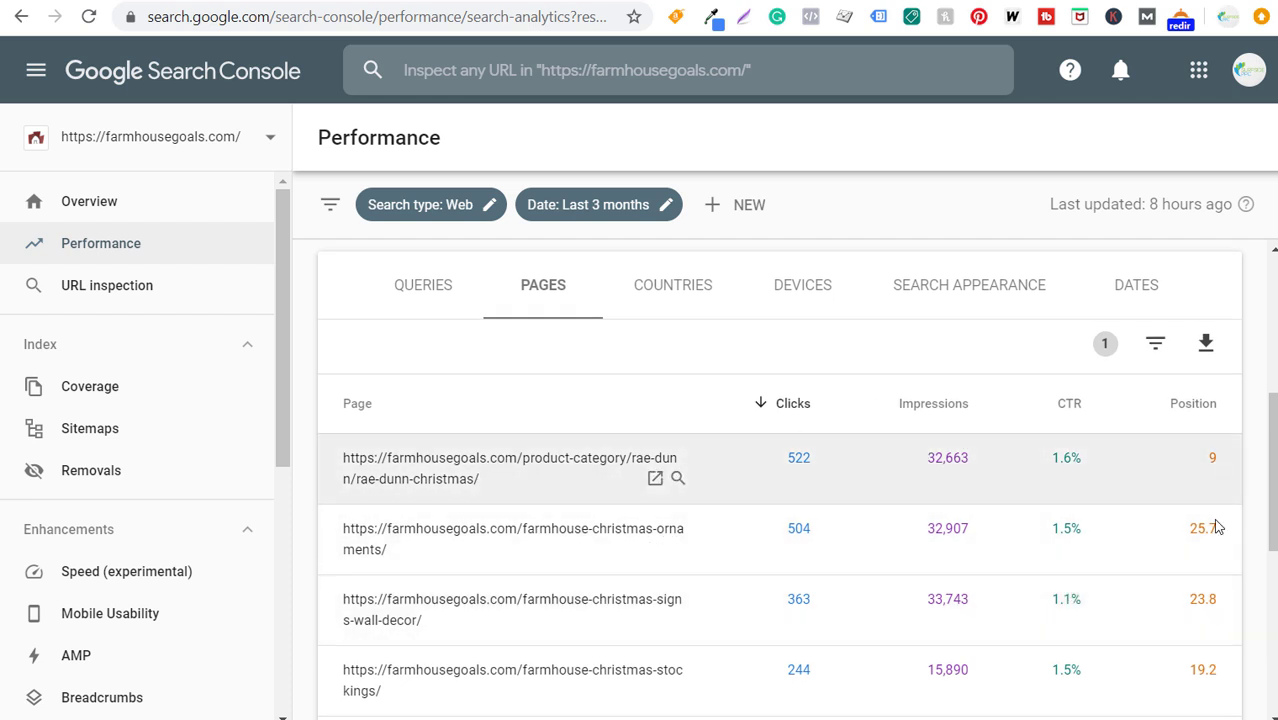
click(1069, 405)
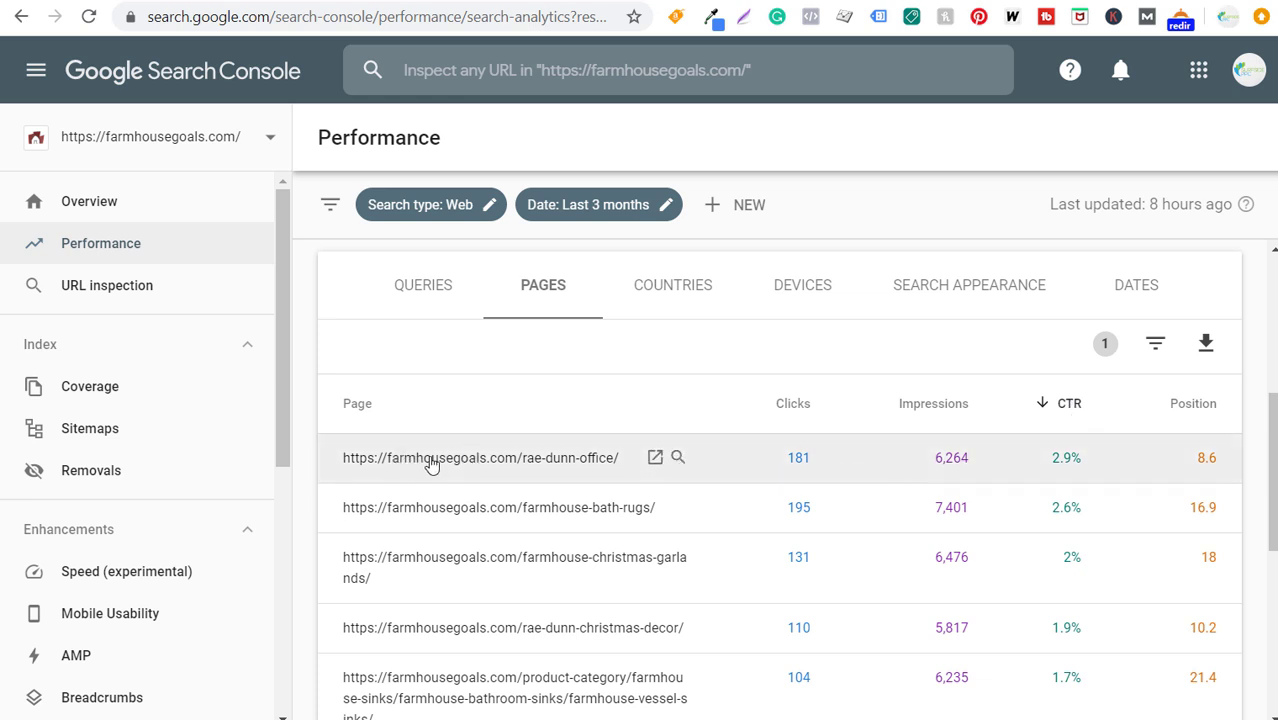
click(1068, 408)
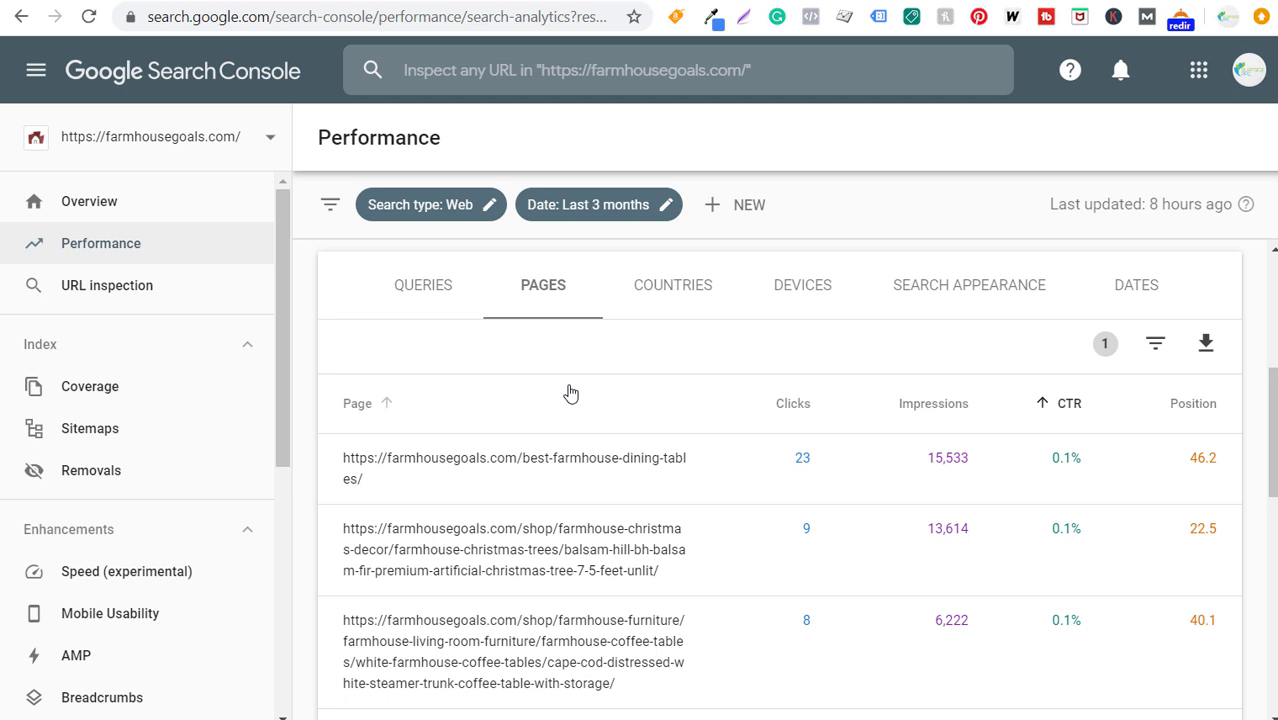
- Examine the lowest-CTR pages, comparing their clicks, impressions and positions, including the farmhouse-copper-sinks page, and return to the report's overall metrics
scroll(805, 417, down, 3)
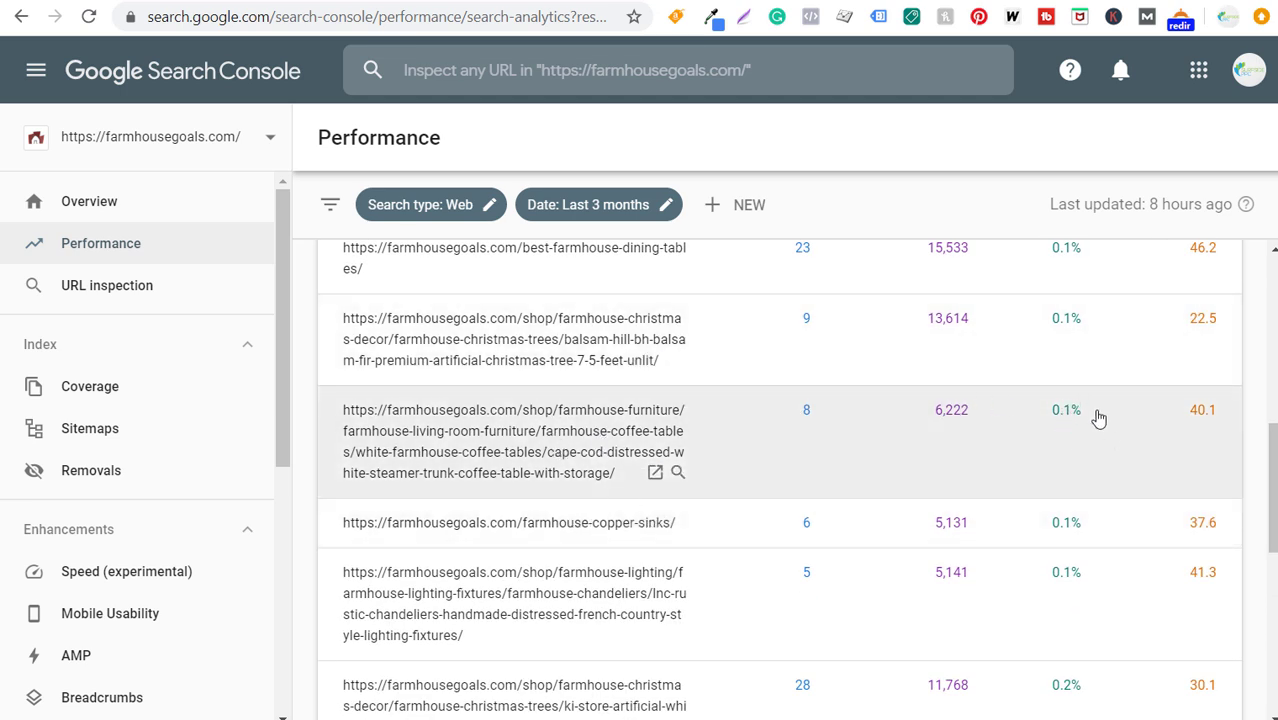
scroll(990, 434, down, 1)
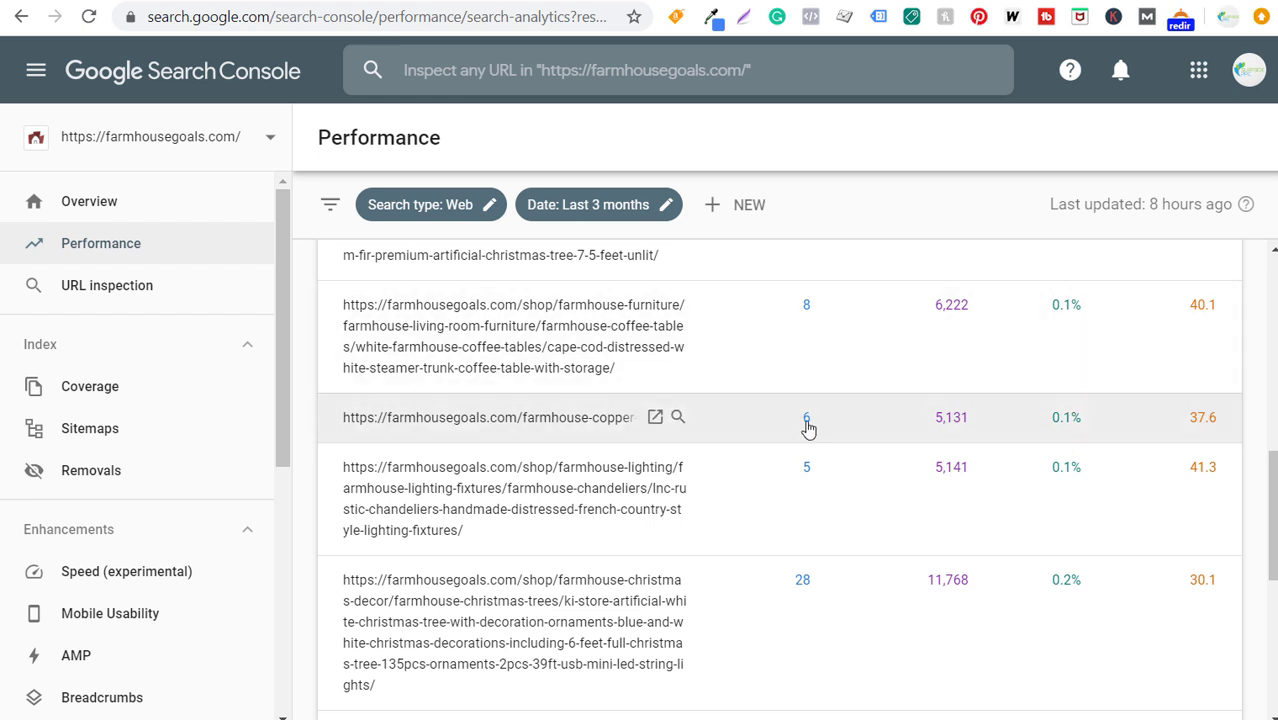
scroll(808, 428, down, 5)
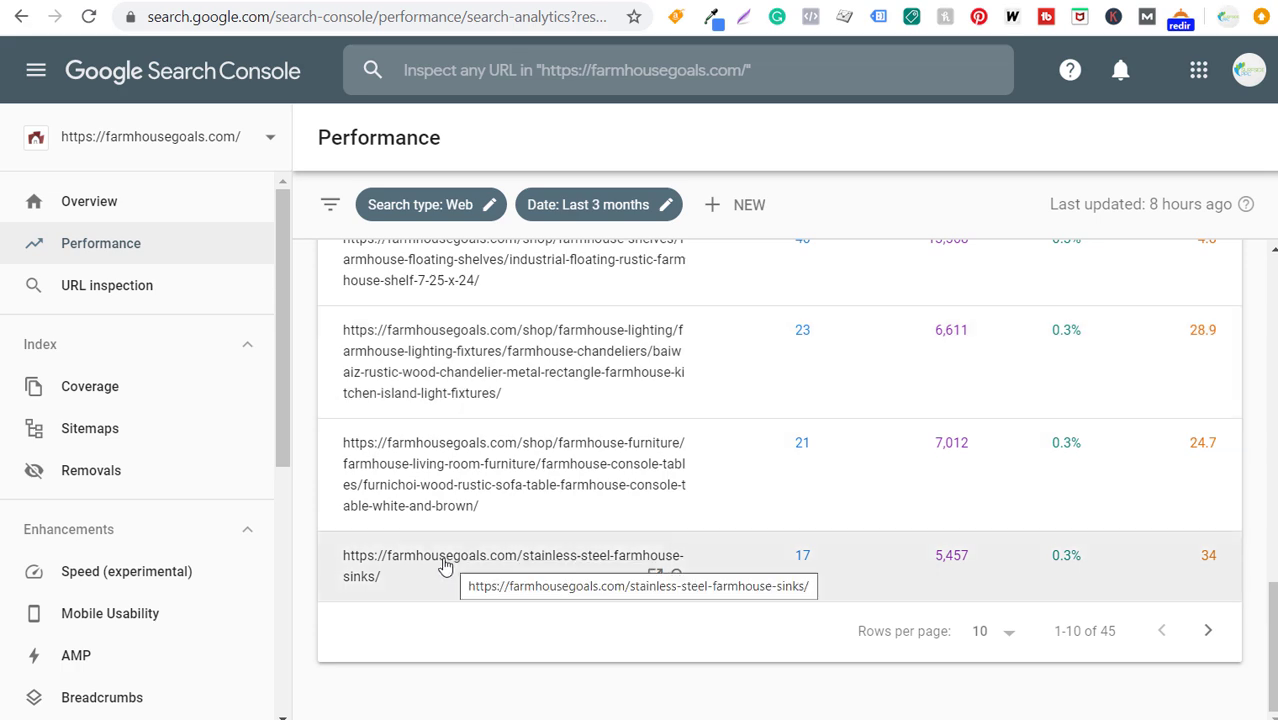
scroll(531, 578, up, 2)
scroll(531, 578, up, 3)
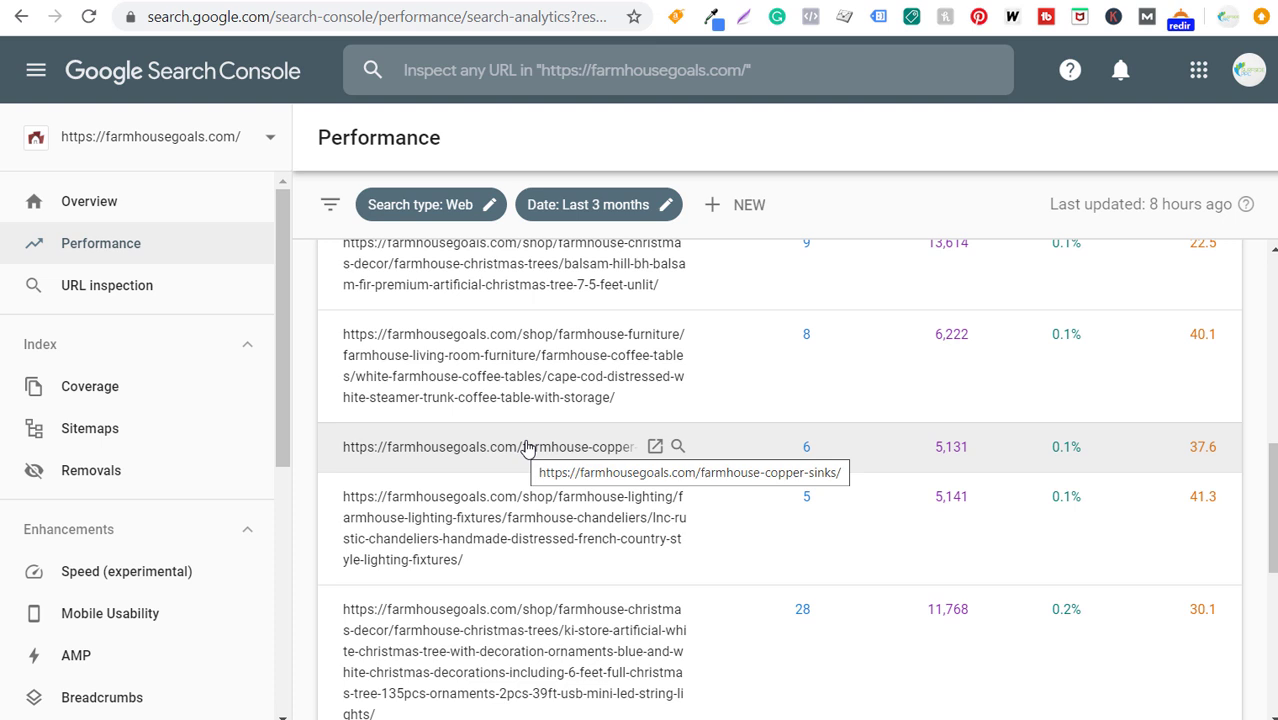
scroll(980, 396, down, 1)
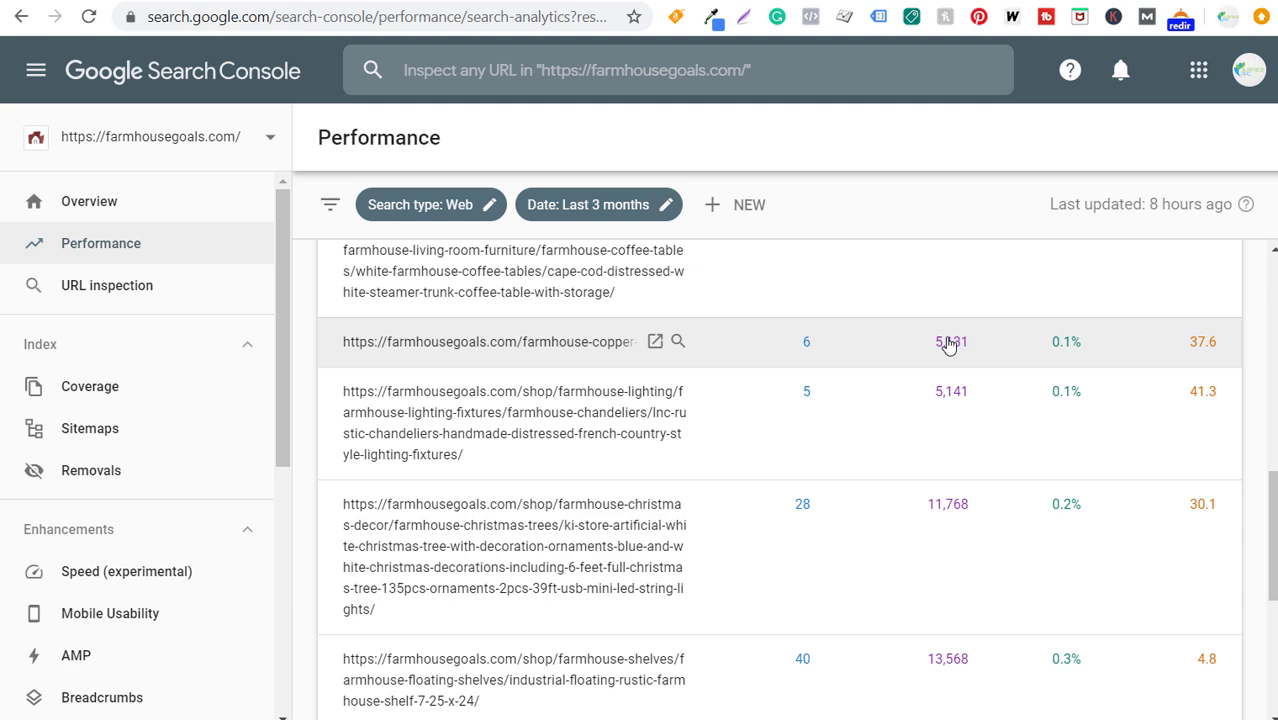
scroll(947, 343, up, 4)
scroll(1049, 456, up, 4)
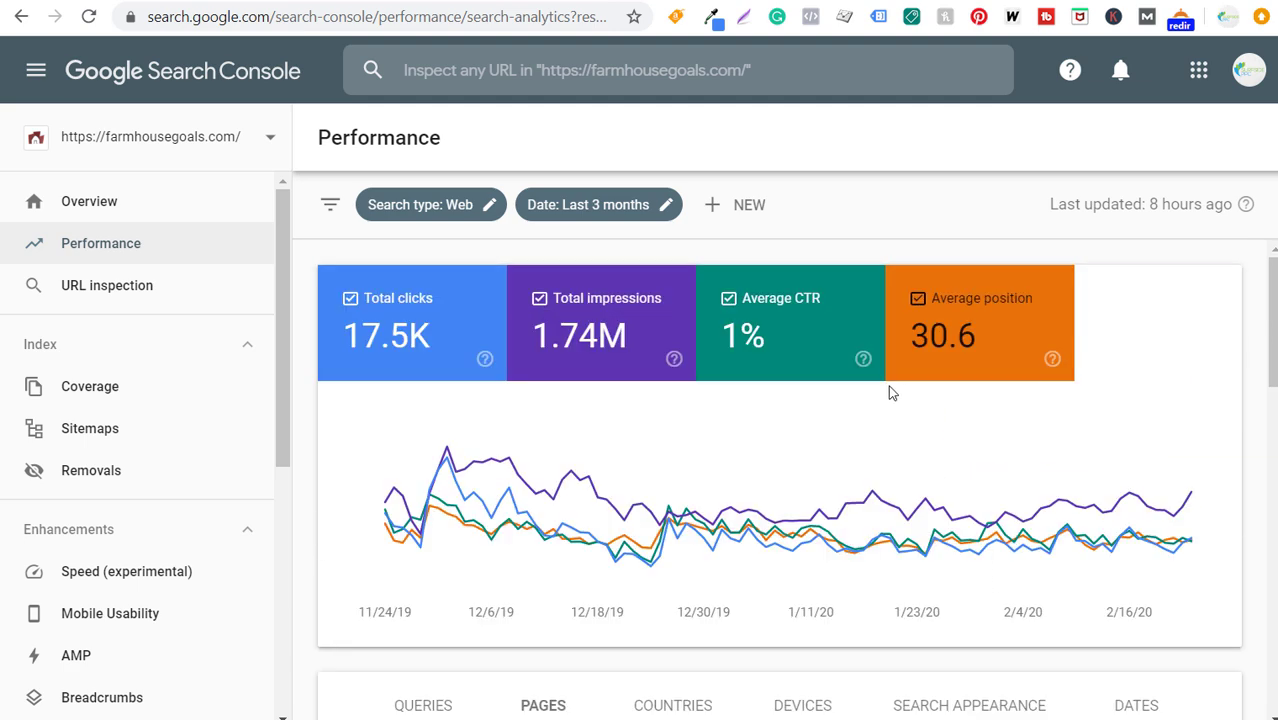
mouse_move(580, 358)
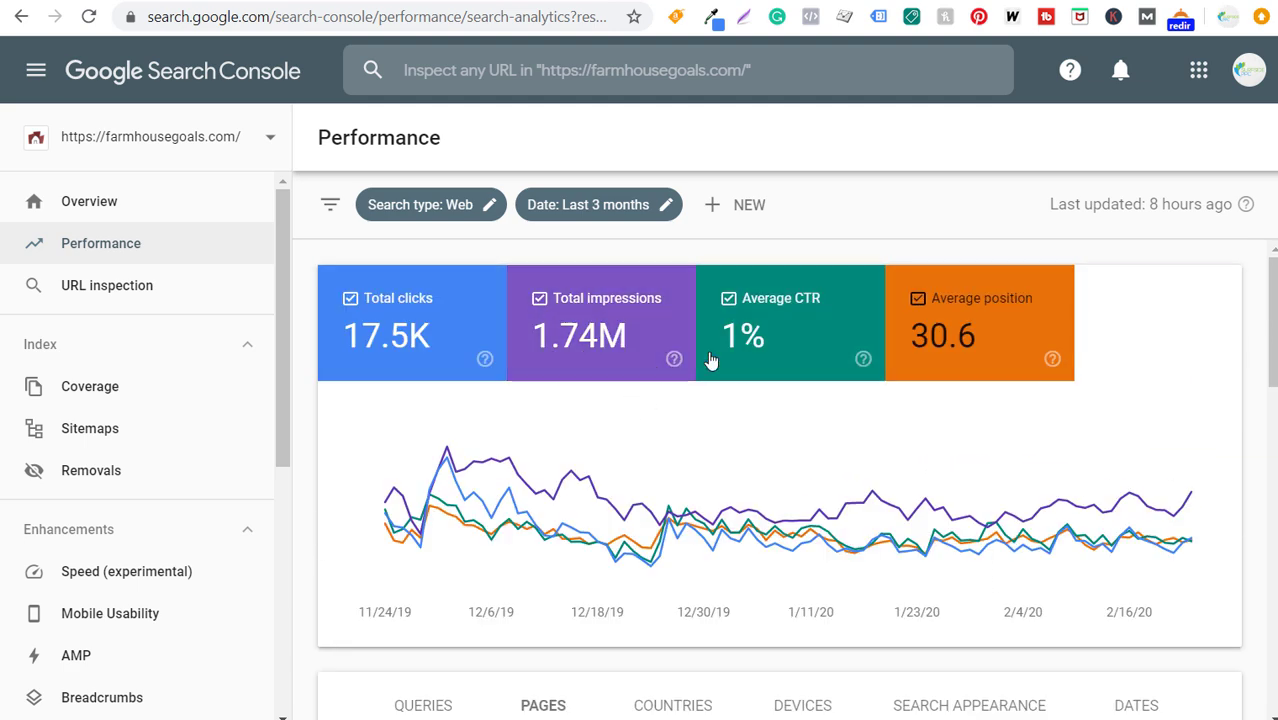